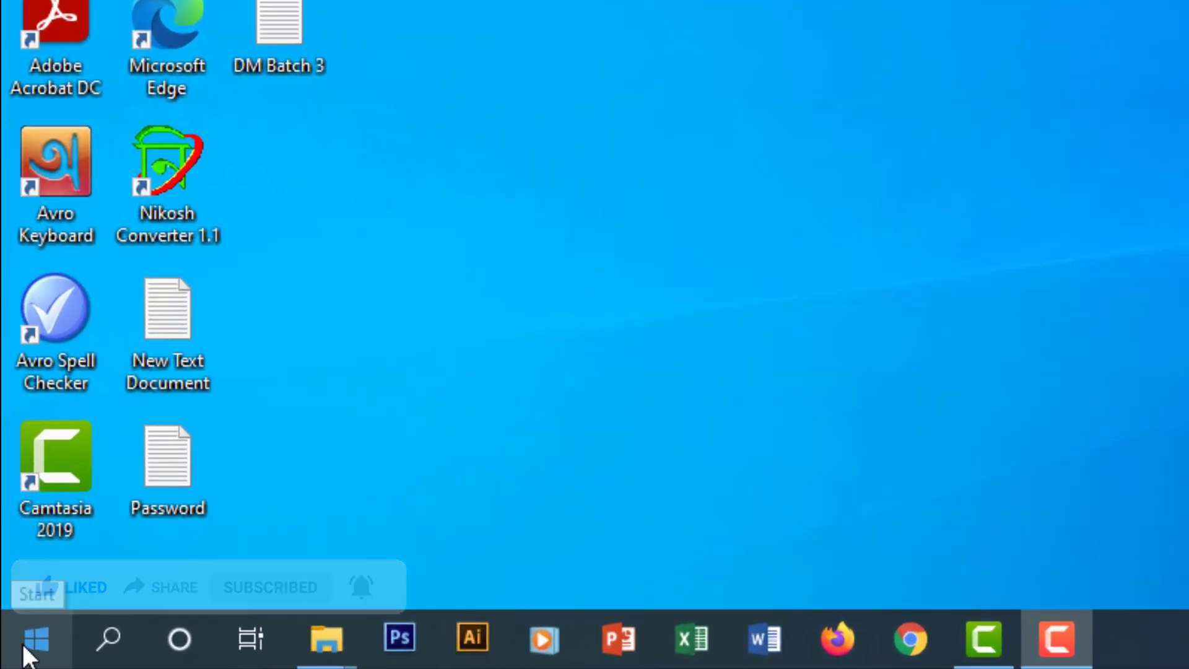
Step: Launch Excel from the Windows list of installed apps and create a blank workbook
left_click(28, 656)
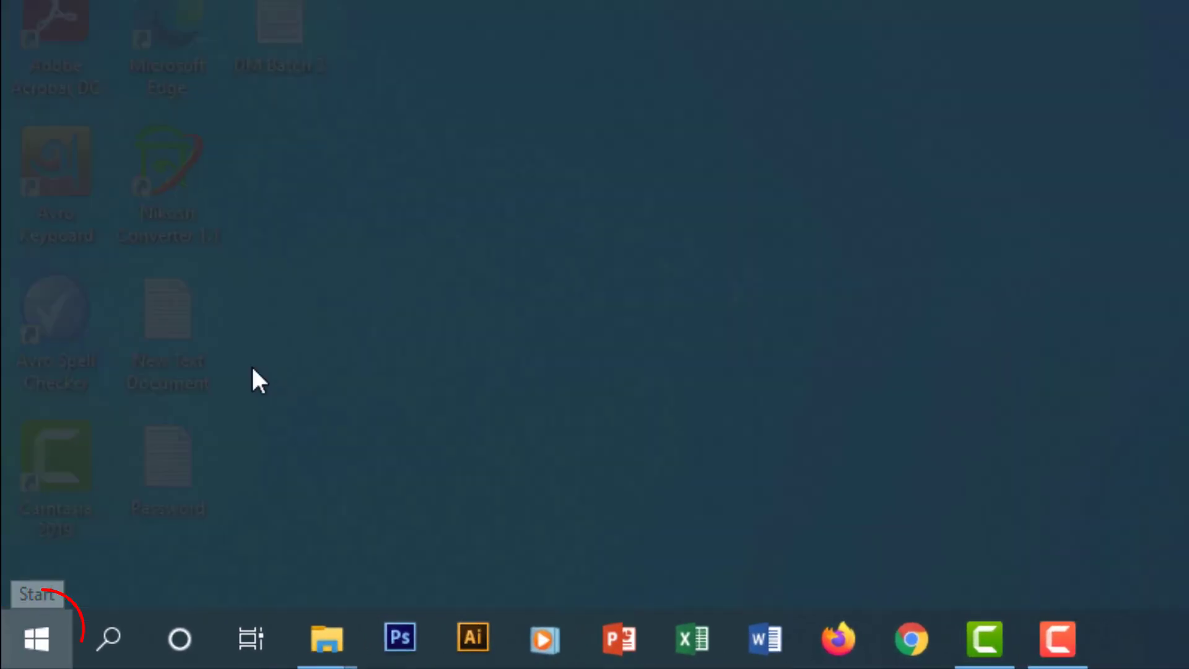
scroll(365, 173, "down", 10)
scroll(350, 130, "down", 3)
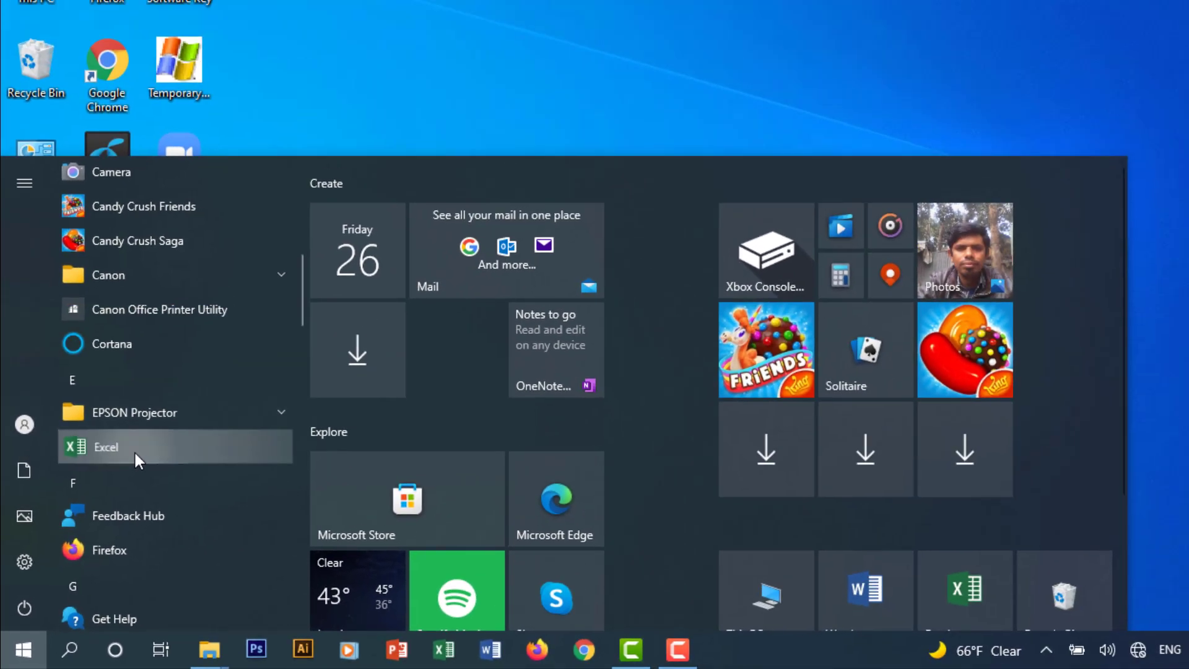
left_click(210, 329)
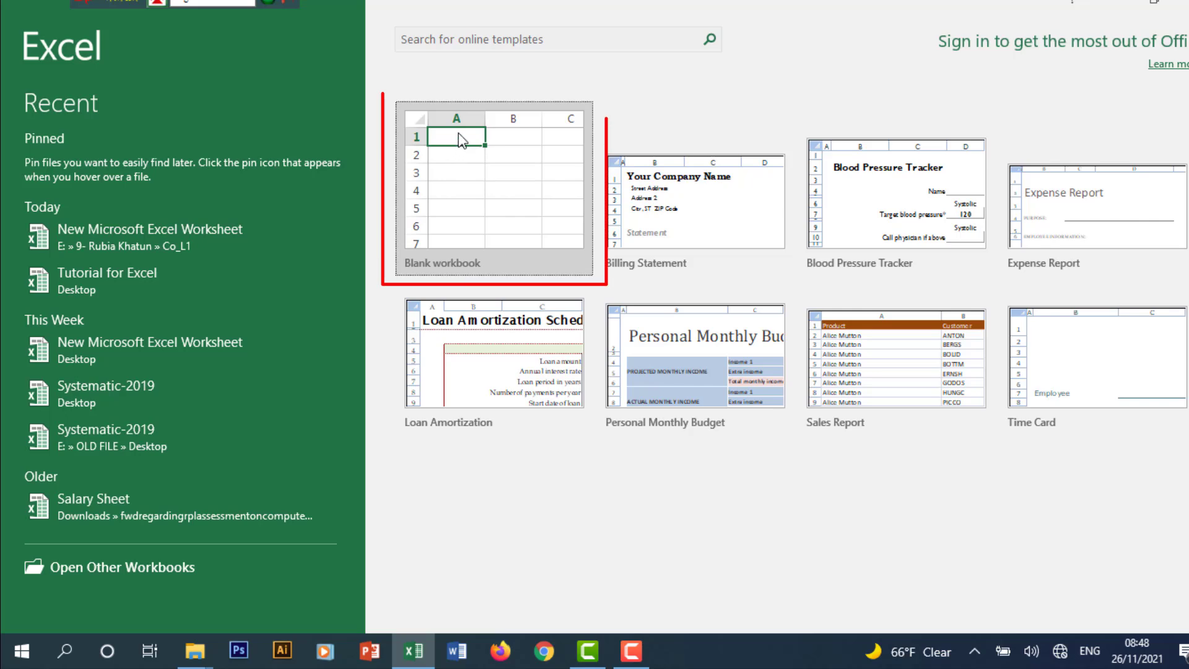
left_click(460, 140)
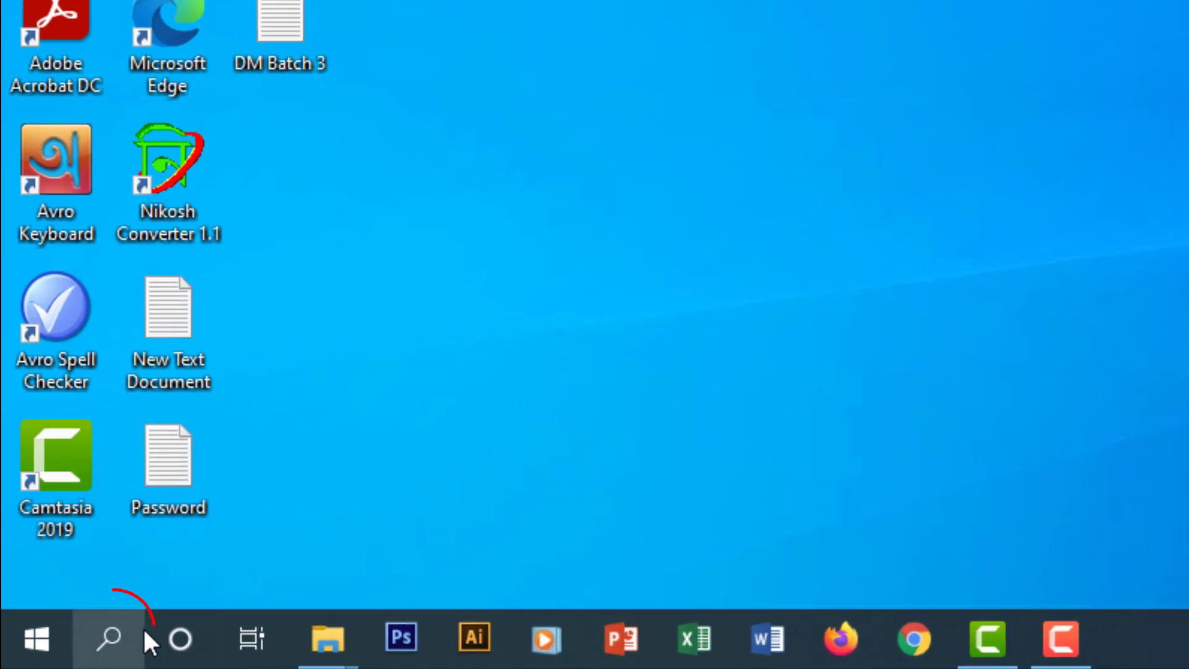
Step: Launch Excel by searching Windows for "Excel", create a blank workbook and close it
left_click(64, 650)
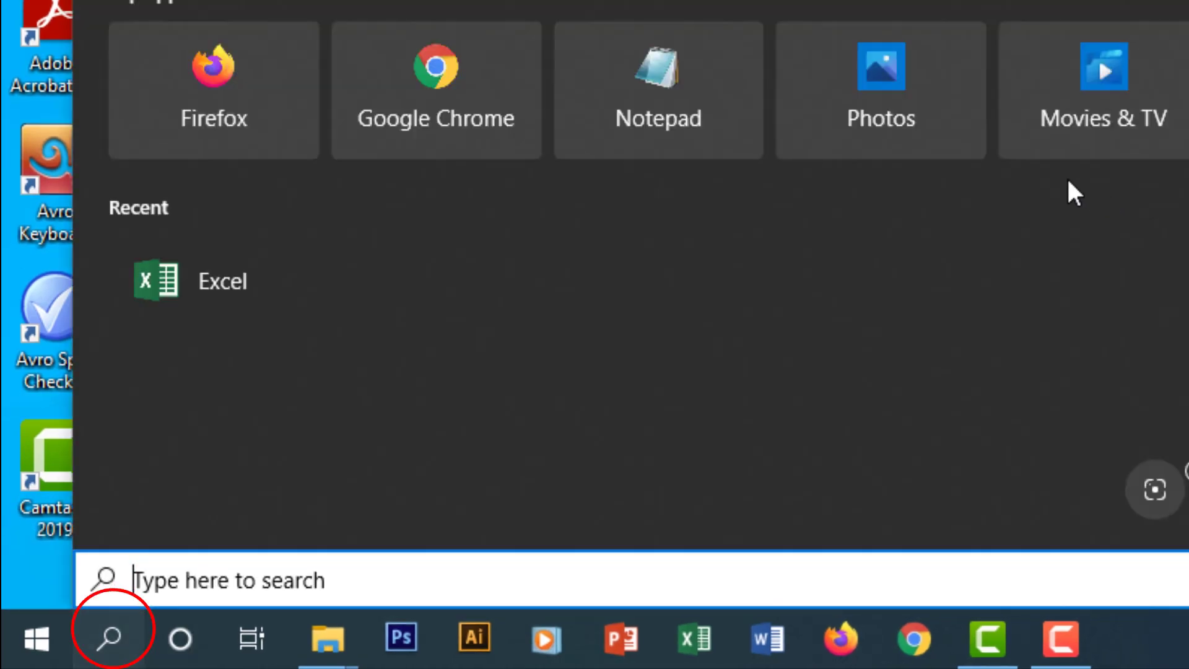
type("Exce")
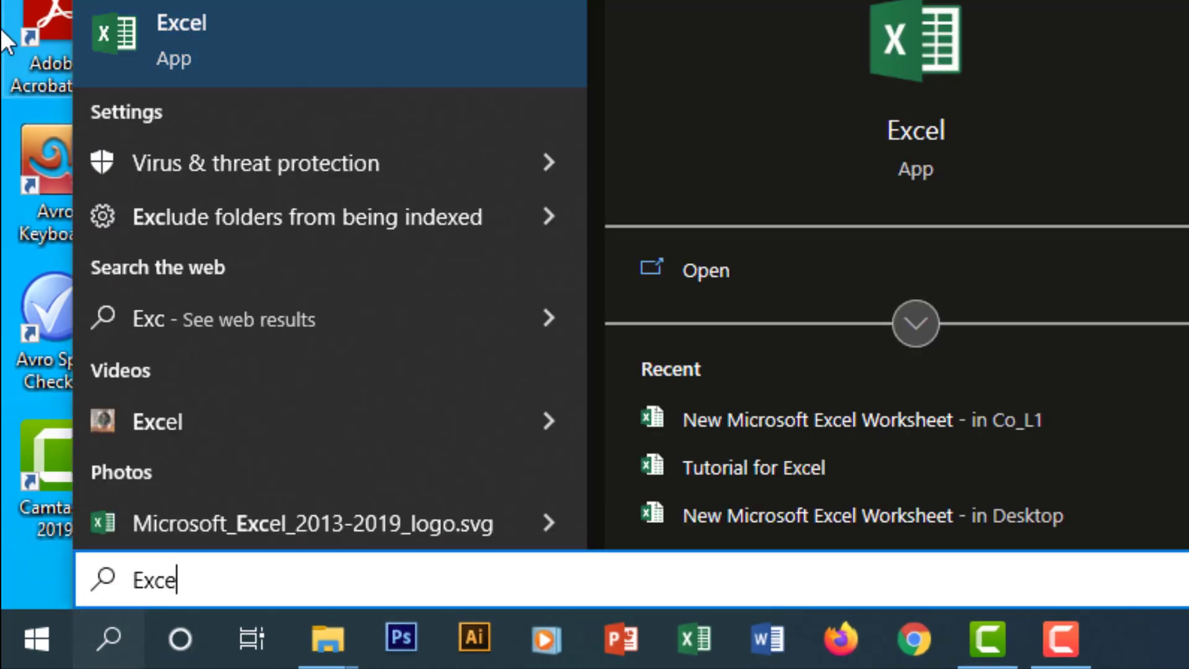
type("l")
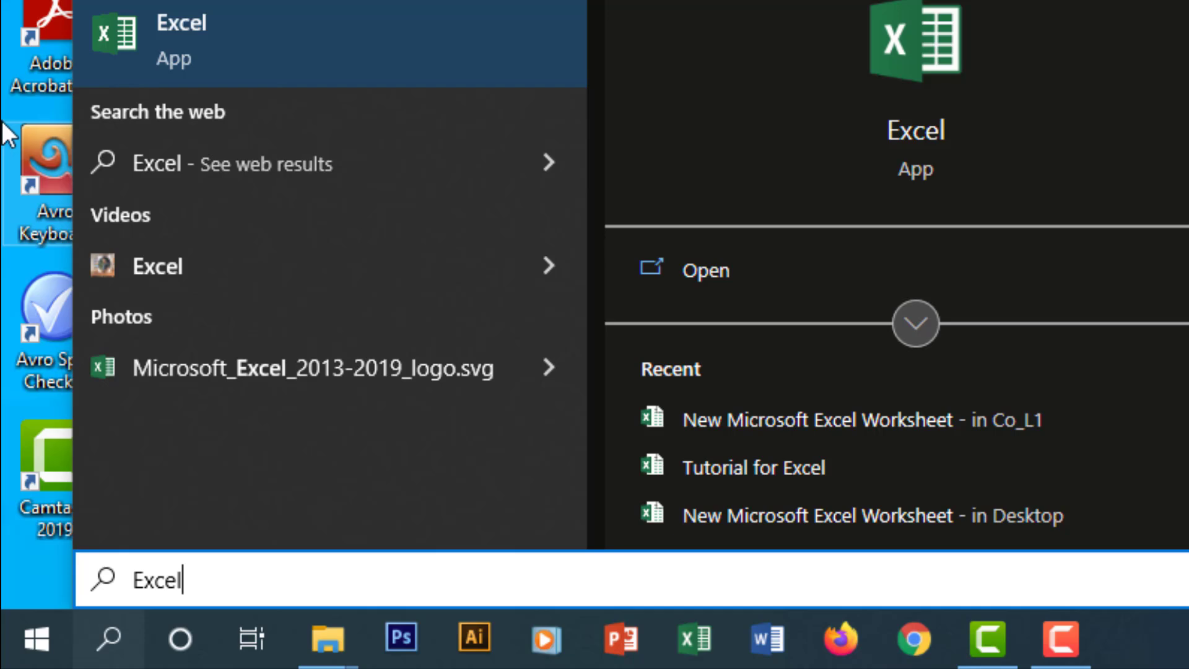
key("Return")
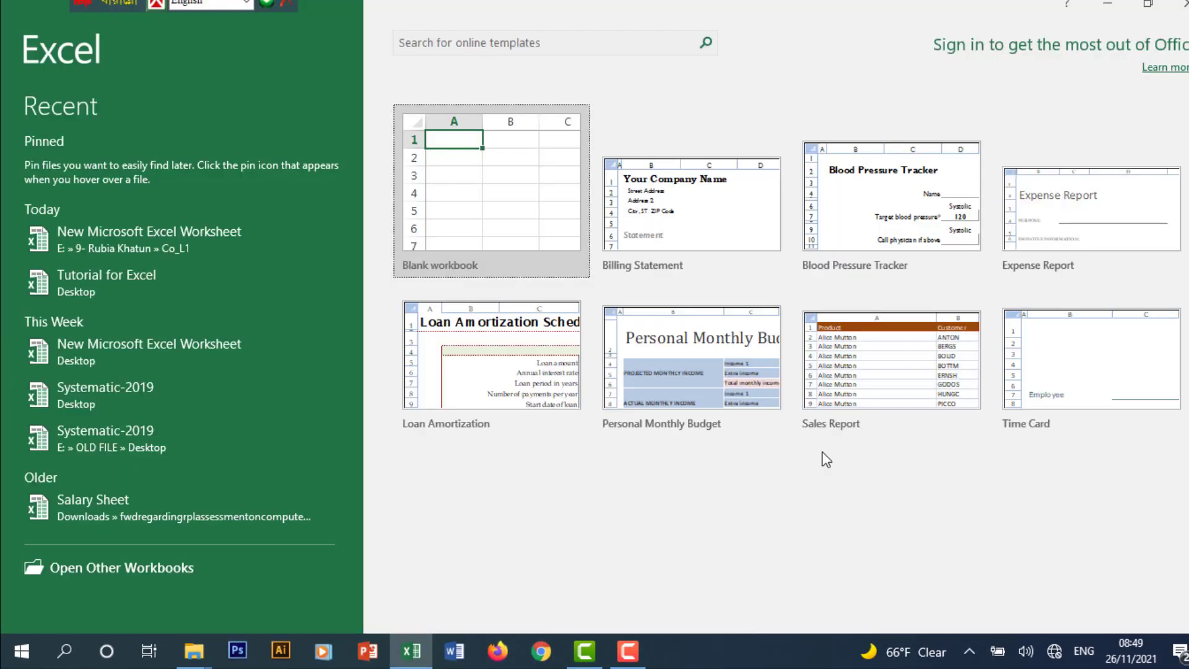
left_click(465, 145)
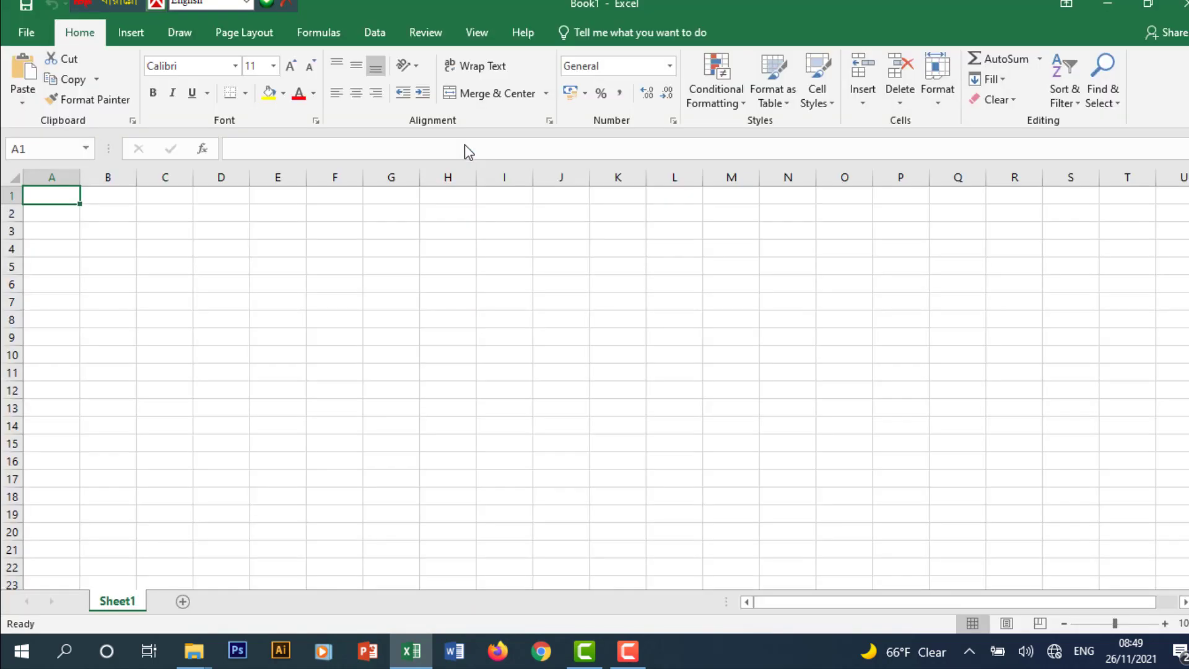
left_click(1185, 4)
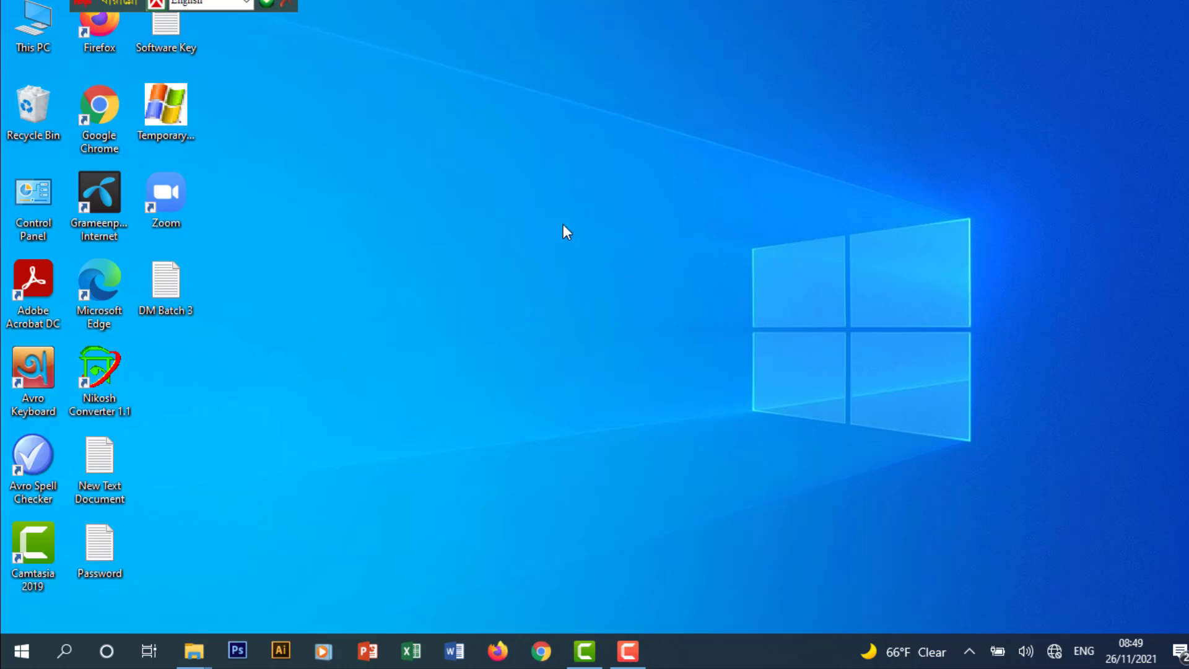
Step: Create a new Microsoft Excel Worksheet on the desktop named "Excel Tutorial" and open it
right_click(599, 193)
mouse_move(473, 328)
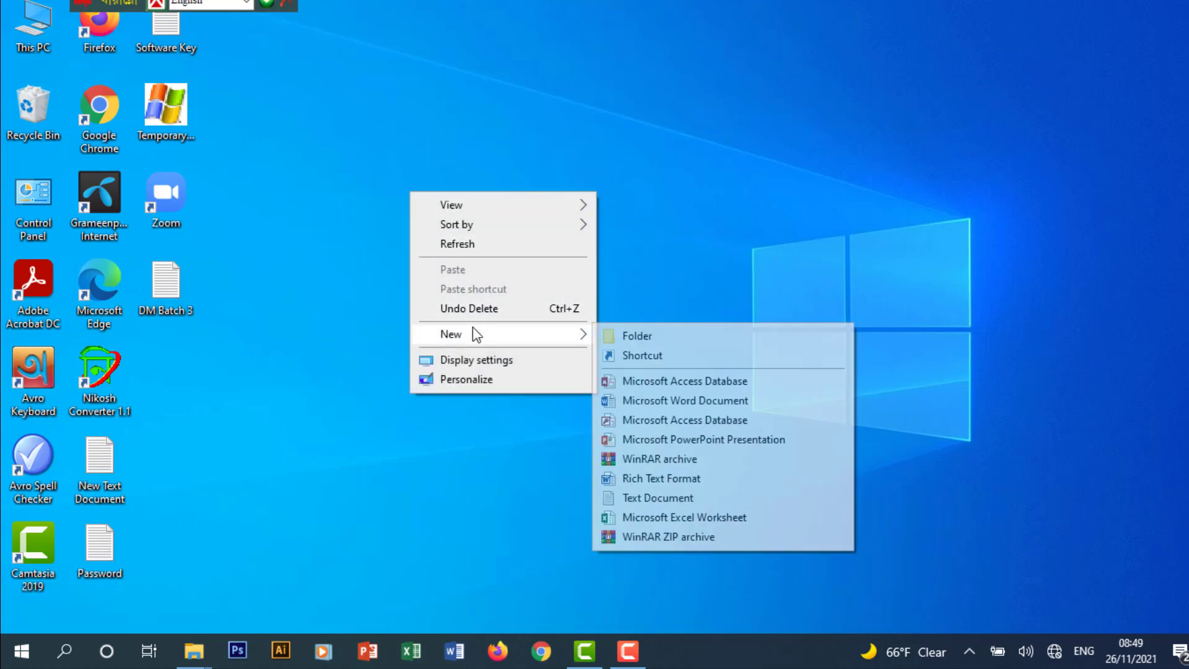
left_click(686, 518)
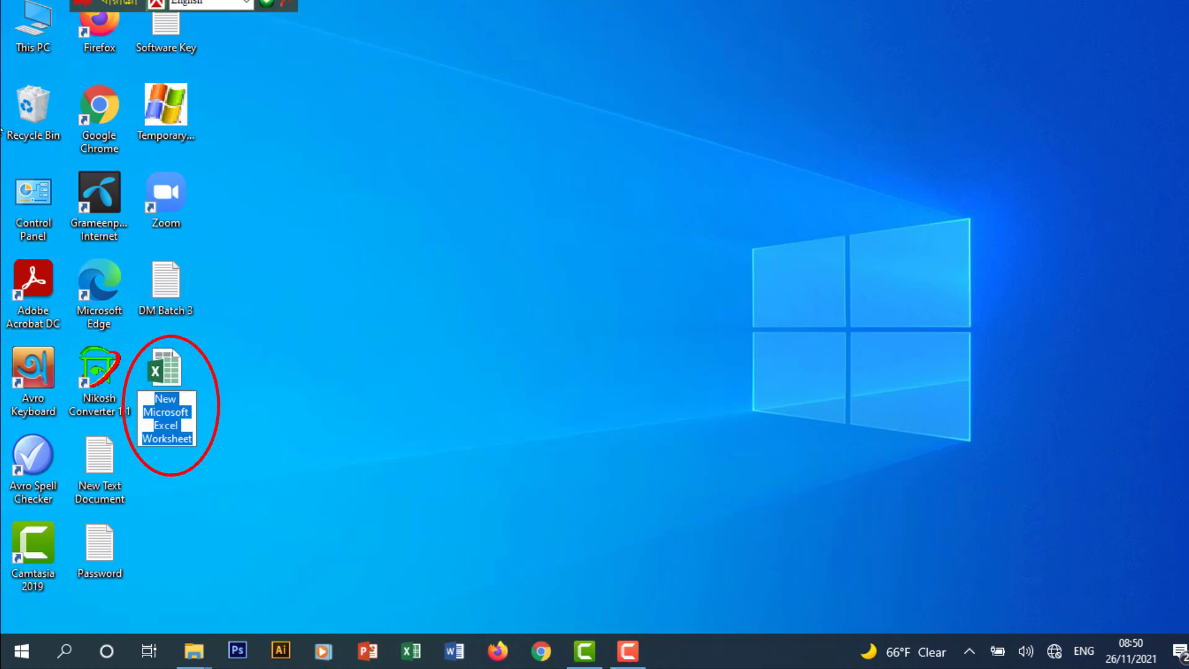
type("E")
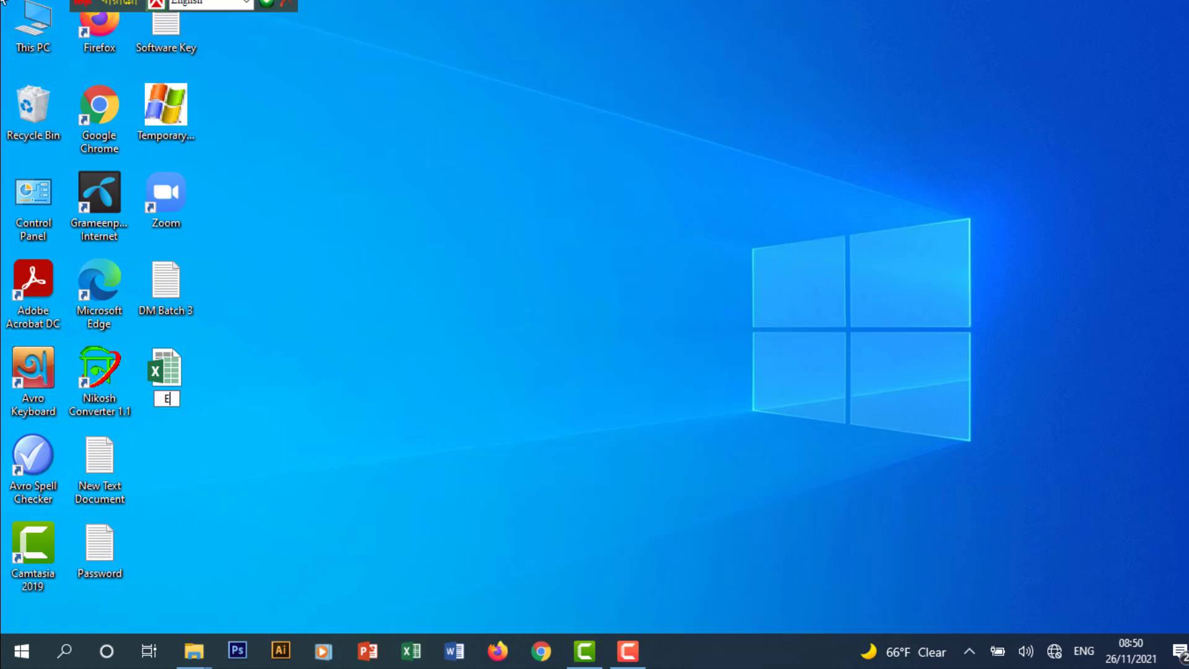
type("xcel Tutorial")
key("Return")
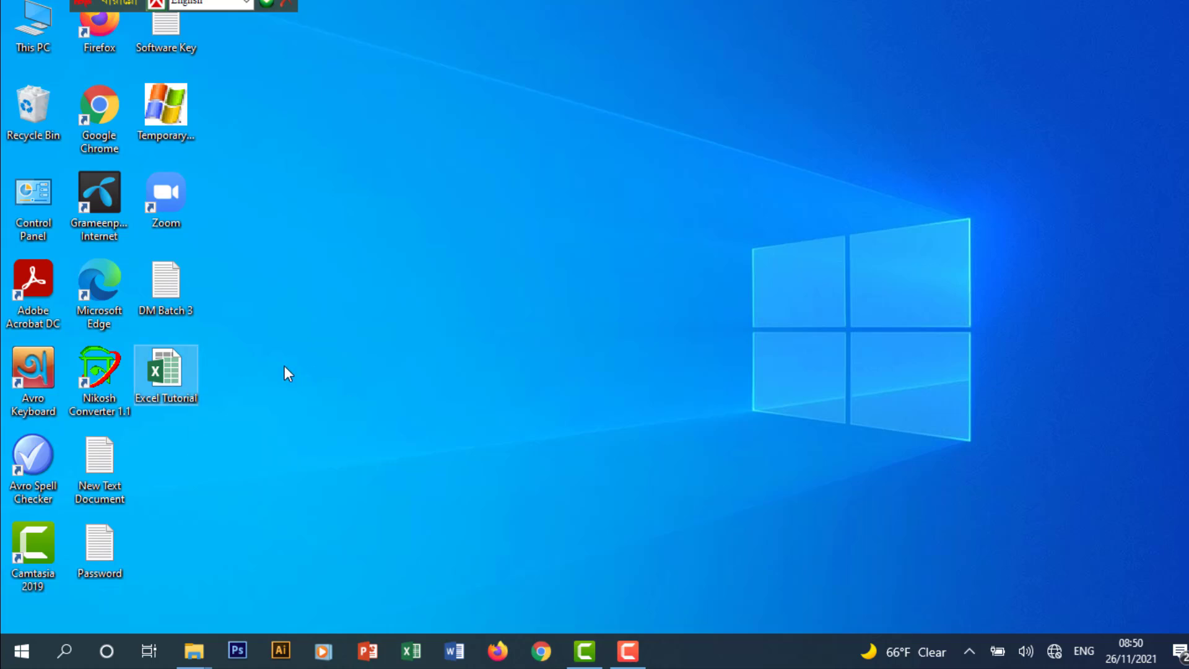
double_click(177, 368)
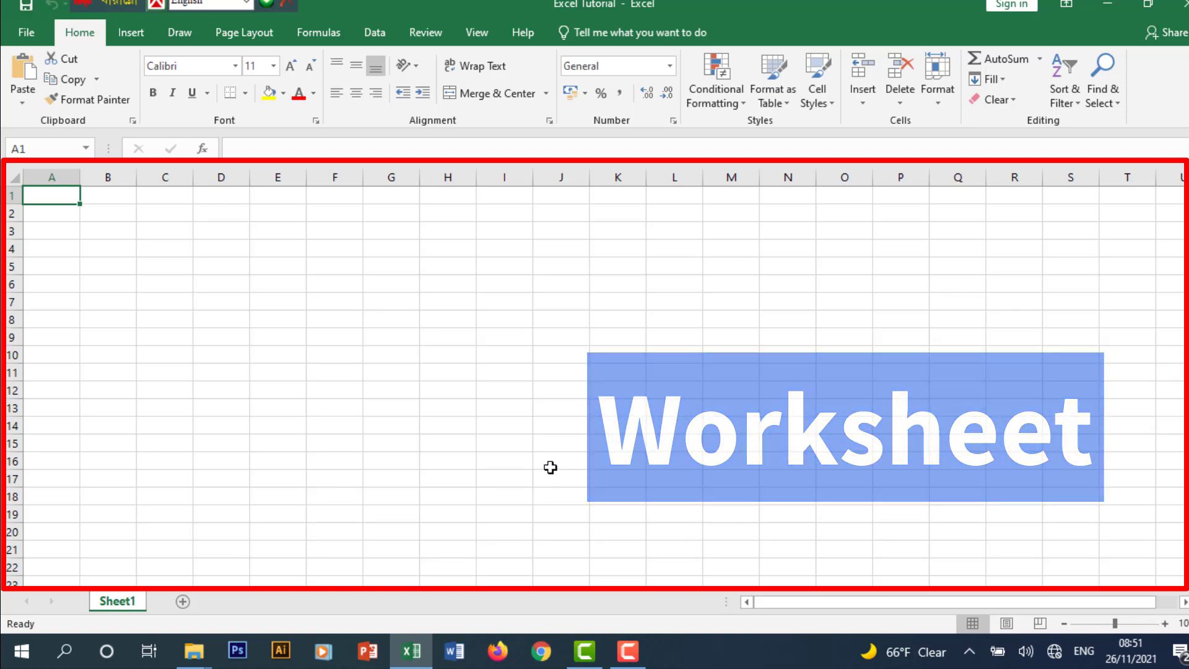
Step: Select cell F5, the whole of row 3 and the whole of column C, one after another
left_click(333, 268)
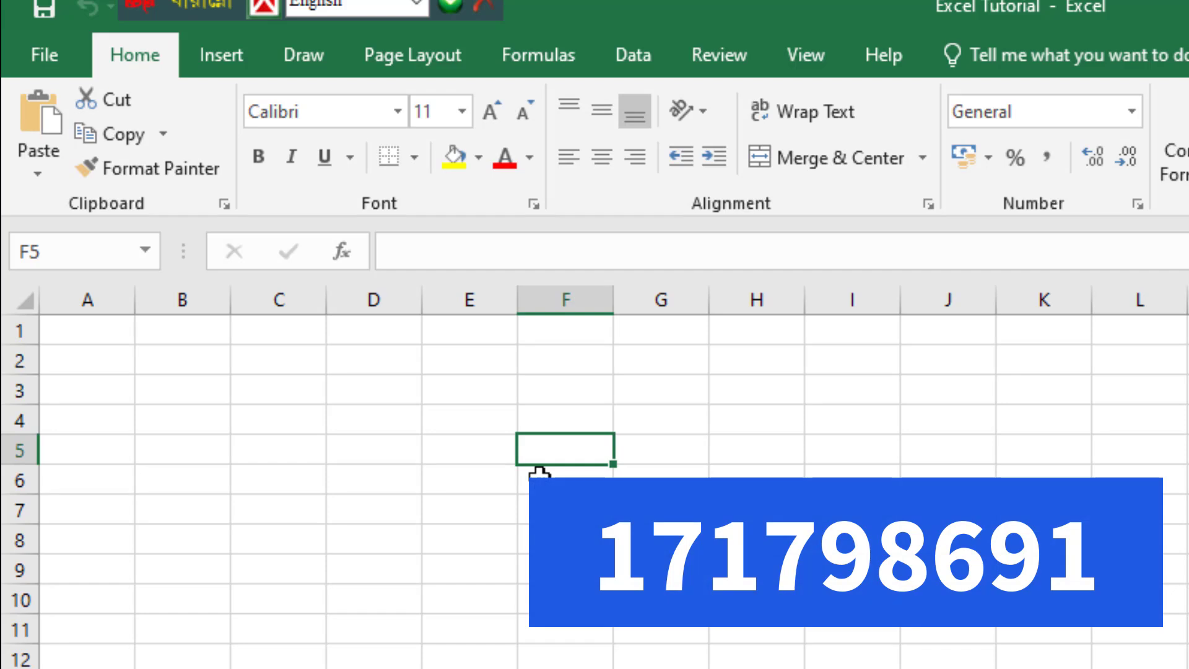
left_click(14, 385)
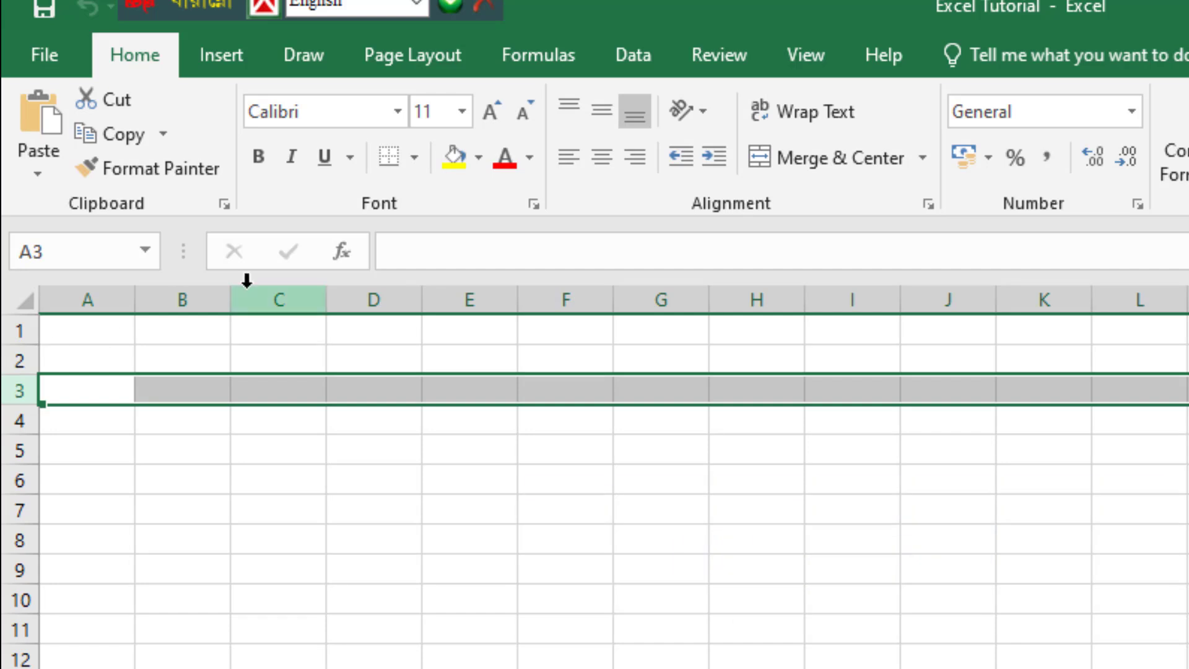
left_click(300, 305)
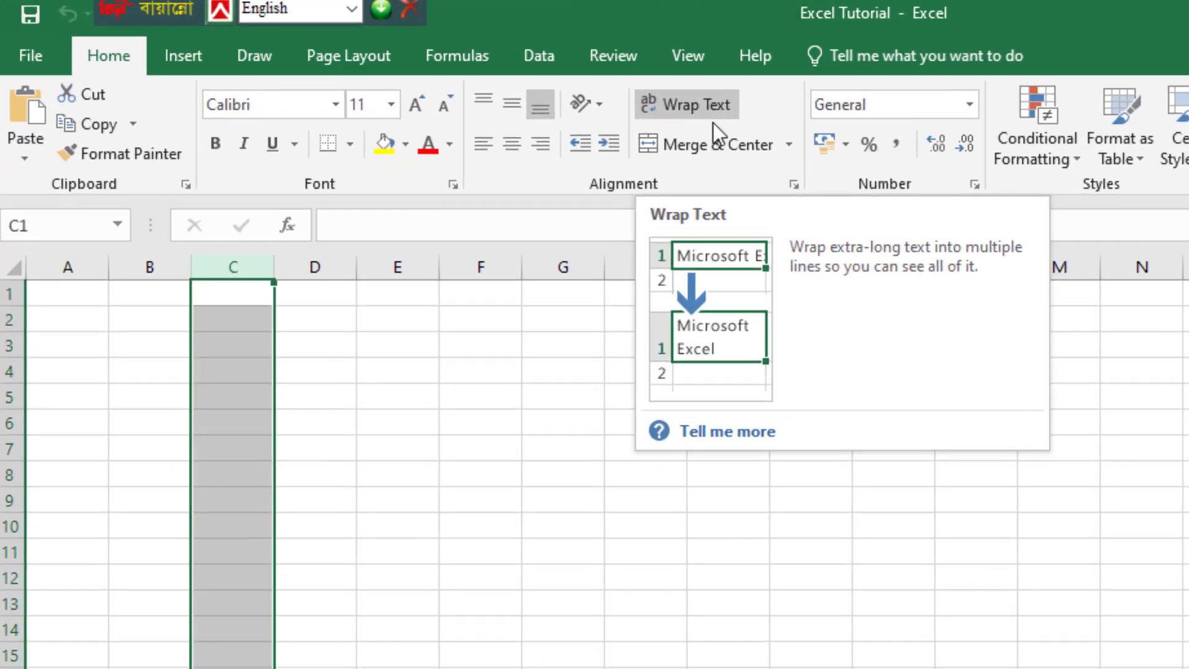
scroll(595, 481, "down", 1)
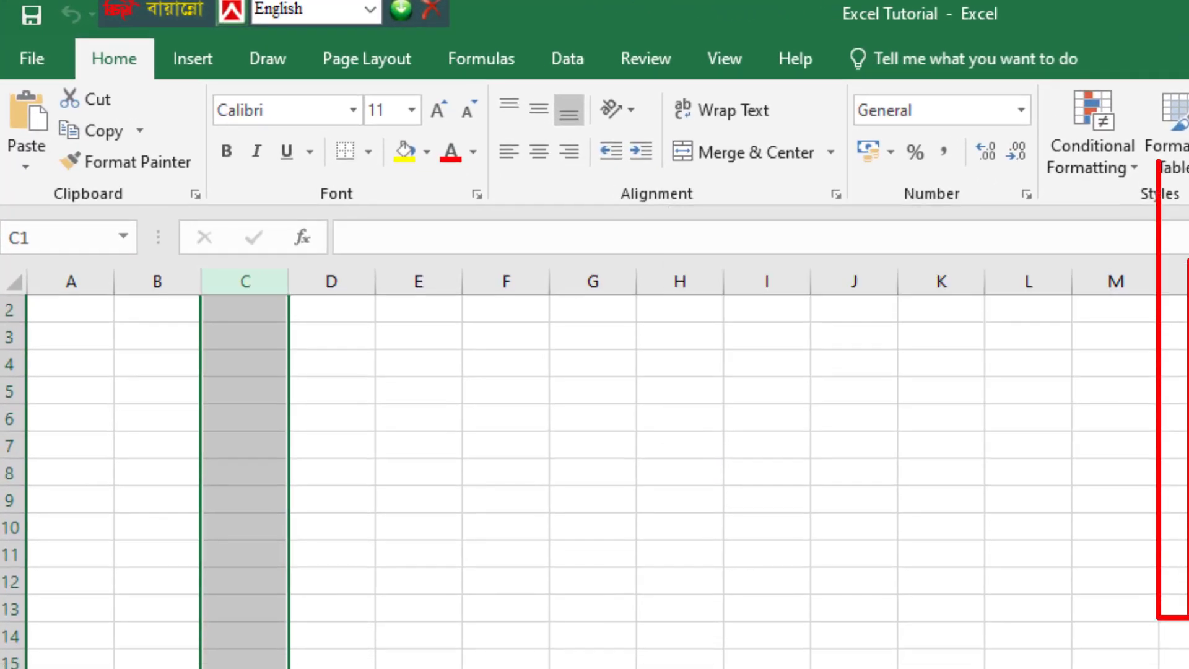
scroll(594, 481, "up", 1)
scroll(595, 480, "down", 1)
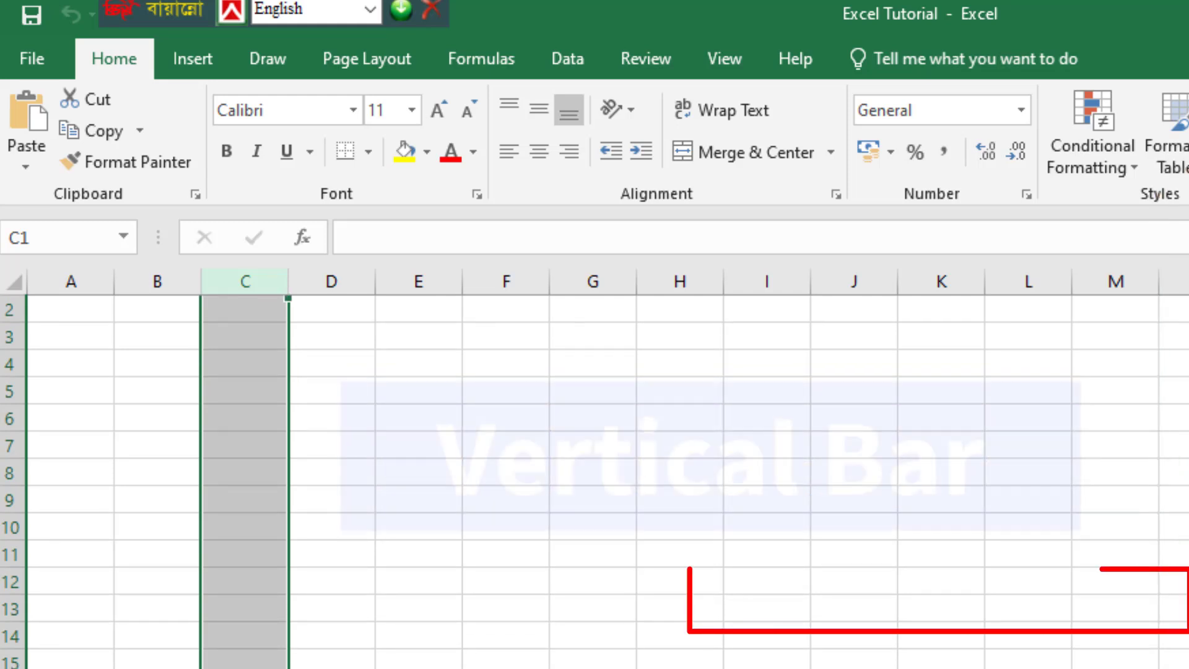
scroll(594, 480, "right", 1)
scroll(594, 480, "left", 1)
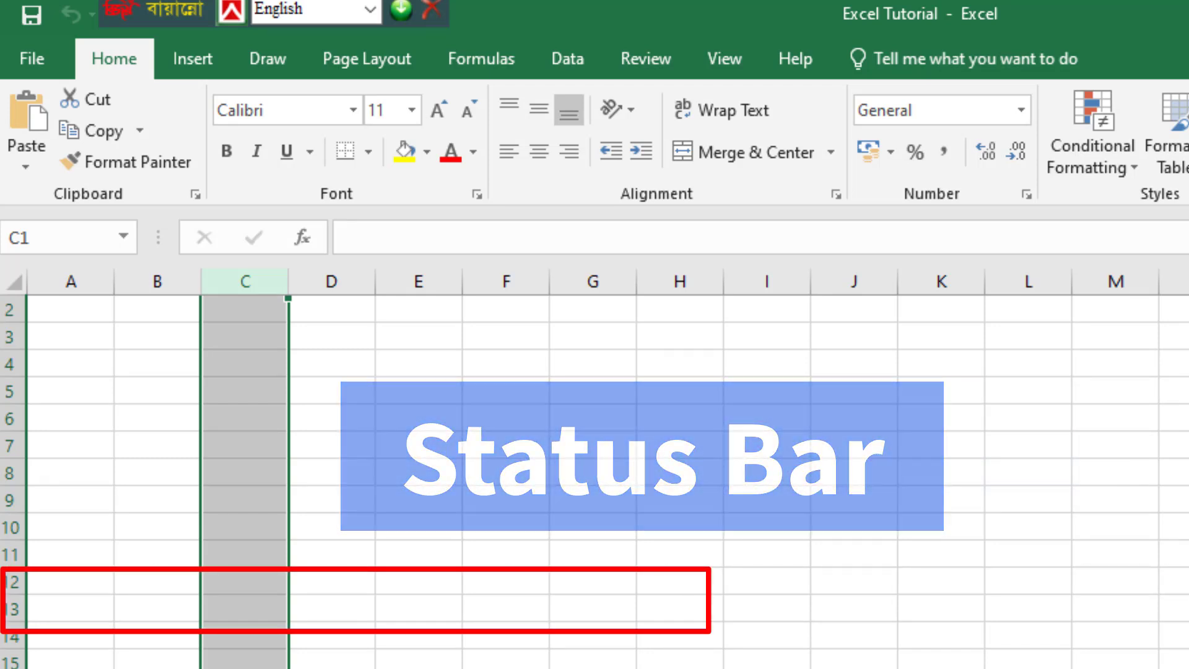
left_click(390, 468)
scroll(390, 469, "up", 1)
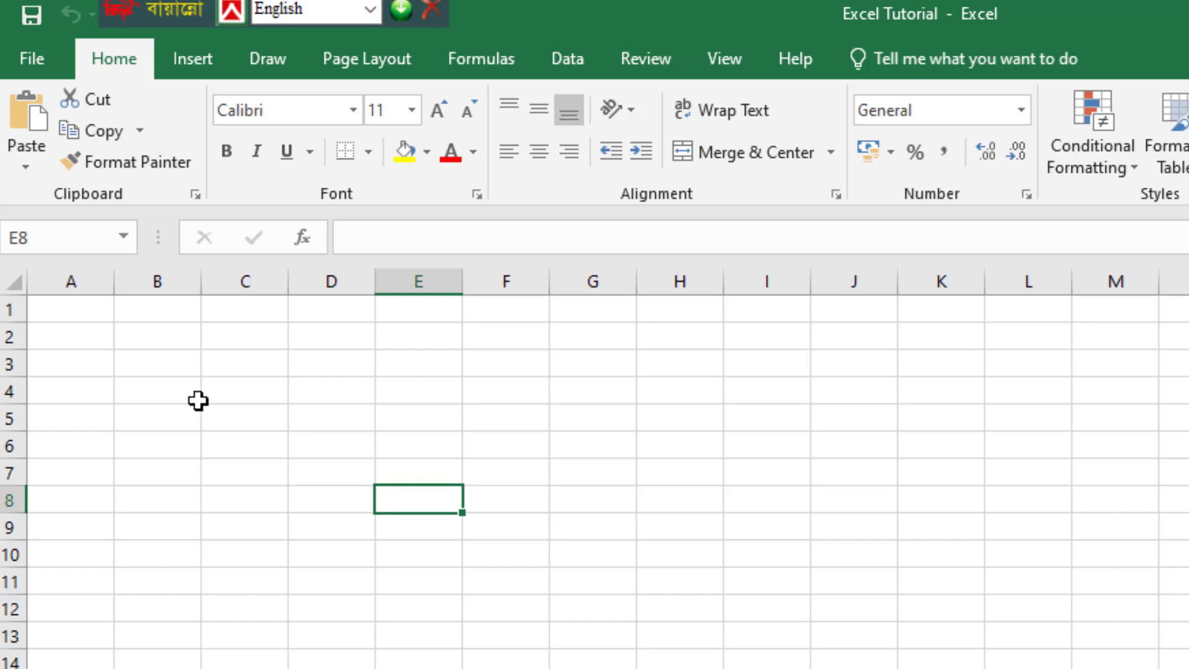
Step: Paste the Salary Sheet table starting at cell B2 and clear the serial numbers in B4:B10
left_click(119, 308)
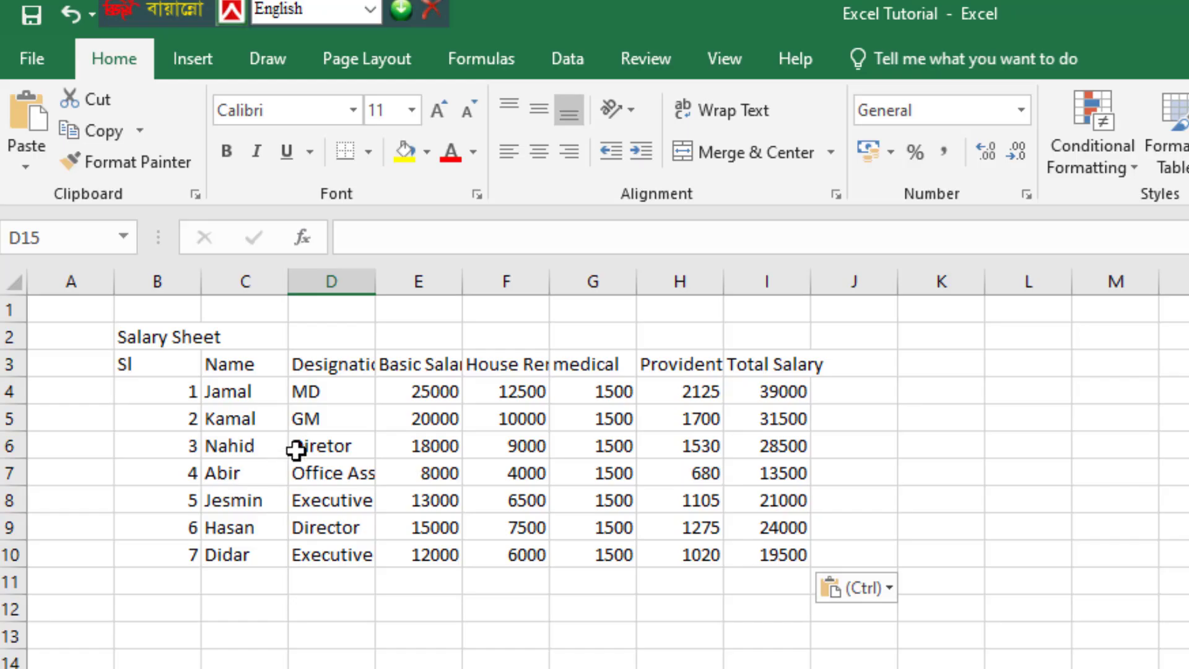
key("Up")
key("Up")
key("Right")
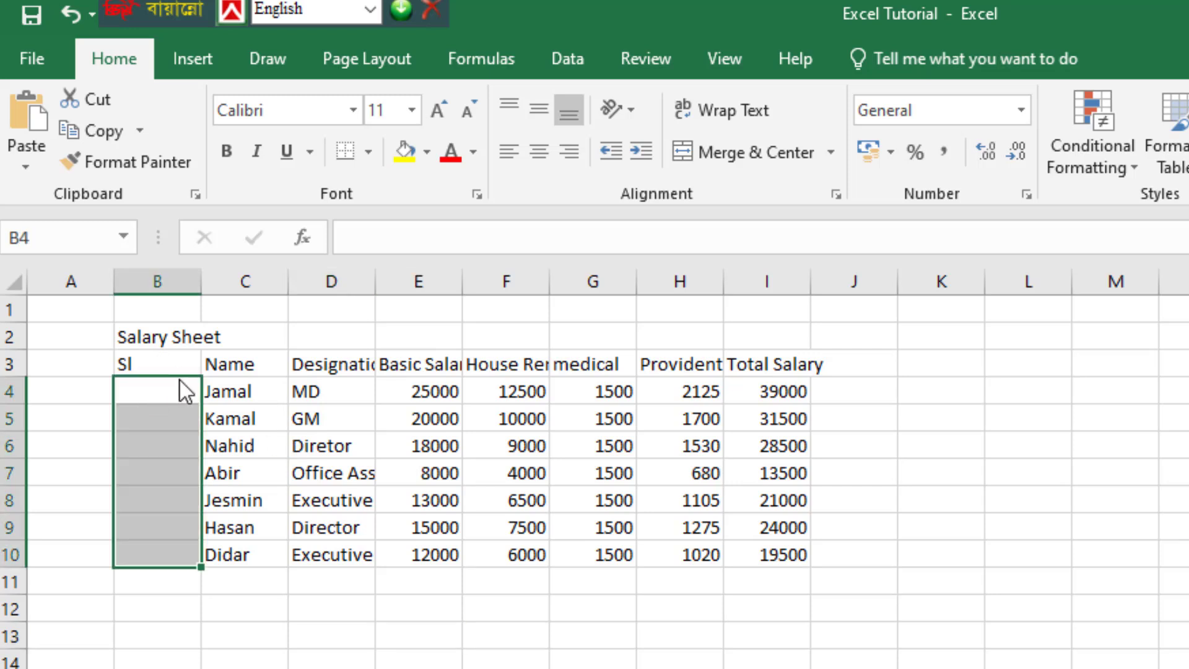
Step: Enter the serial numbers 1, 2 and 3 in cells B4, B5 and B6 under the Sl heading
left_click(170, 398)
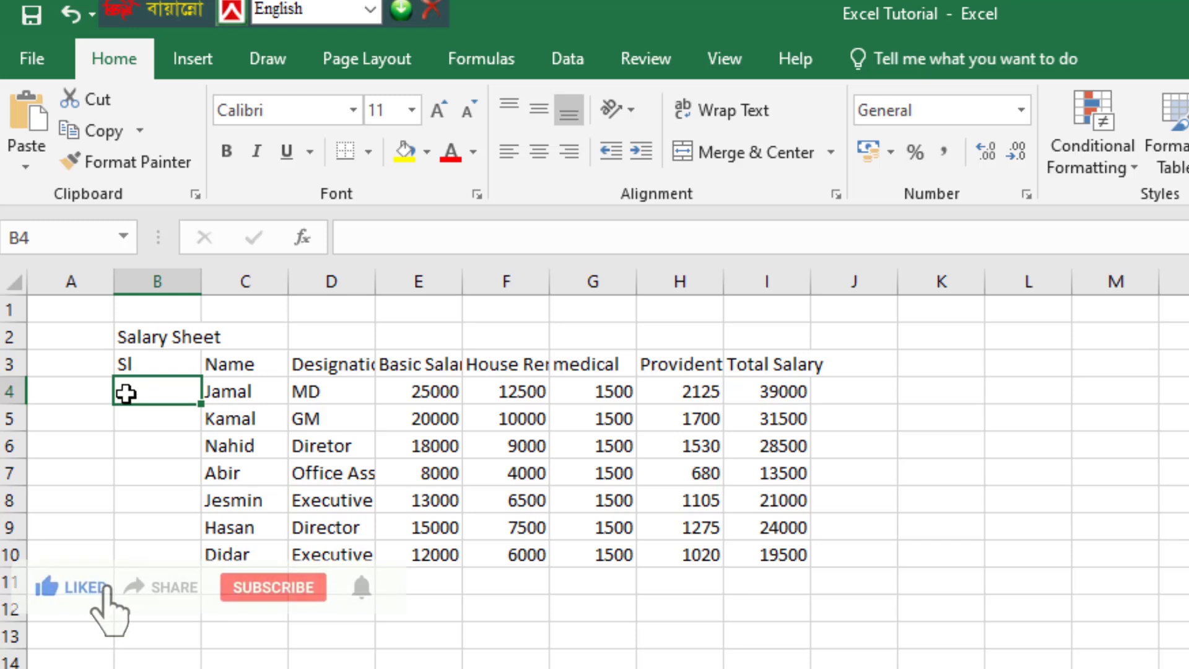
type("1")
key("Return")
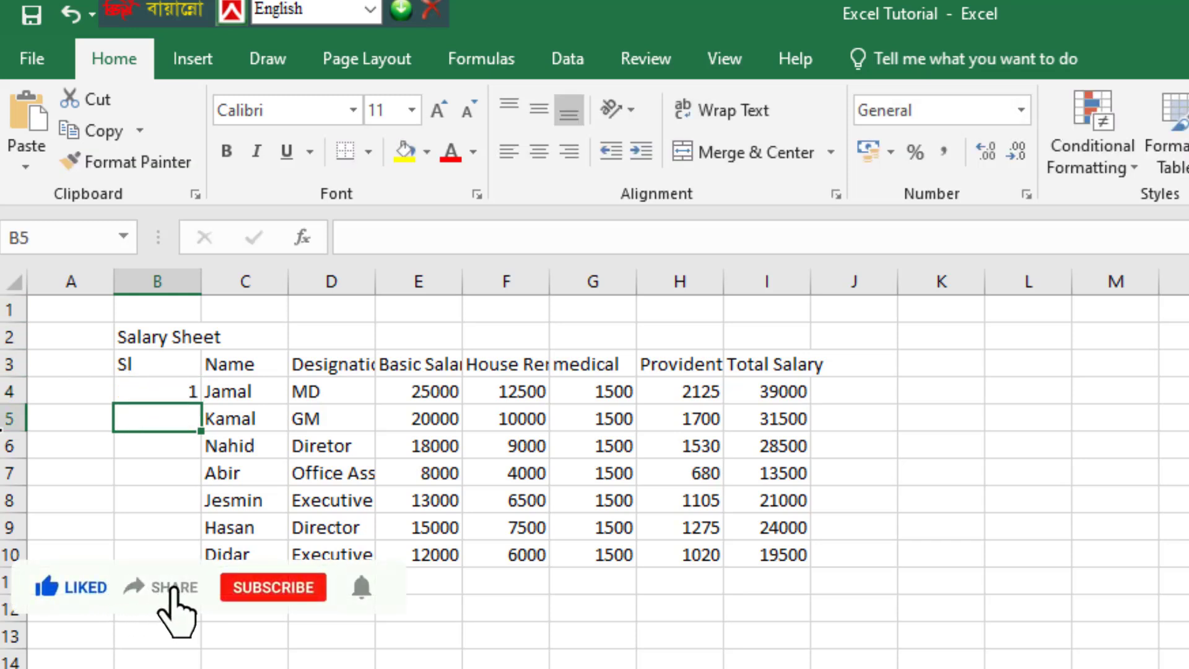
type("2")
key("Return")
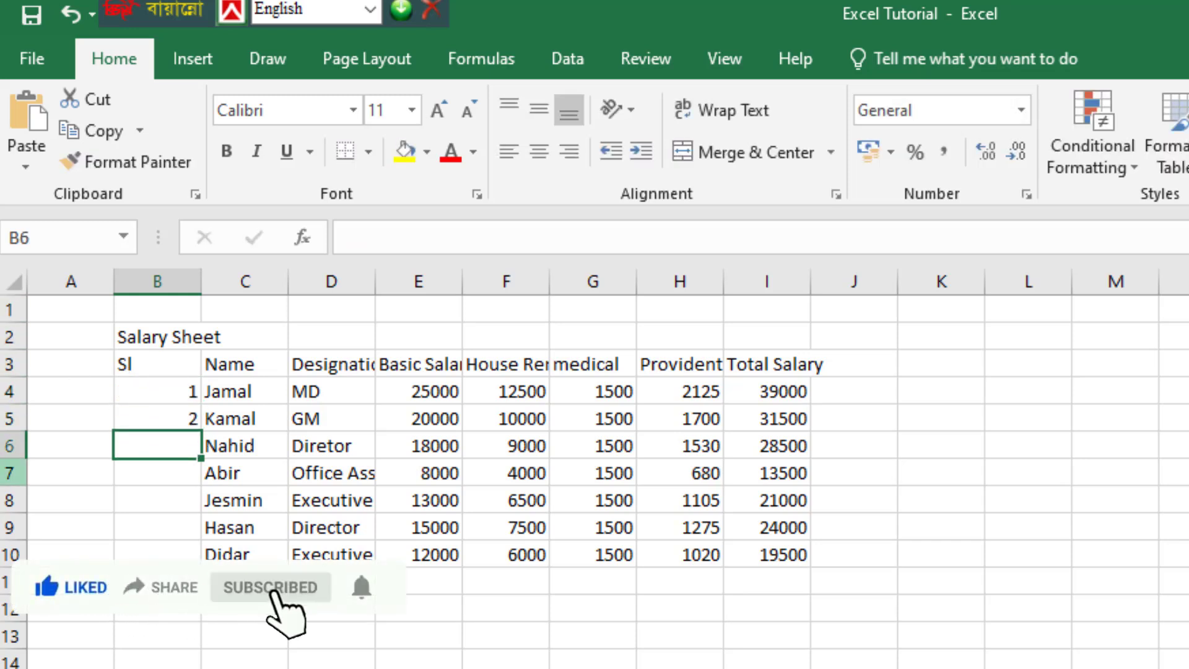
type("3")
key("Return")
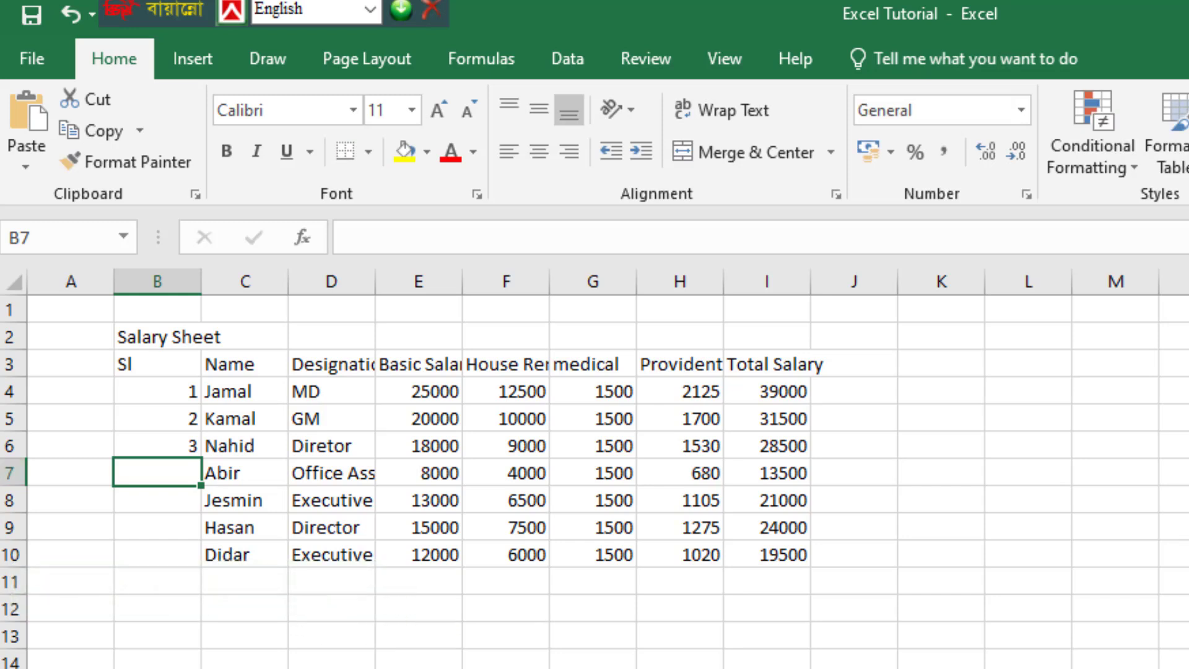
Step: Clear cell B6 and fill the number series from B4:B5 down to B10 so it runs from 1 to 7
left_click(182, 446)
key("Delete")
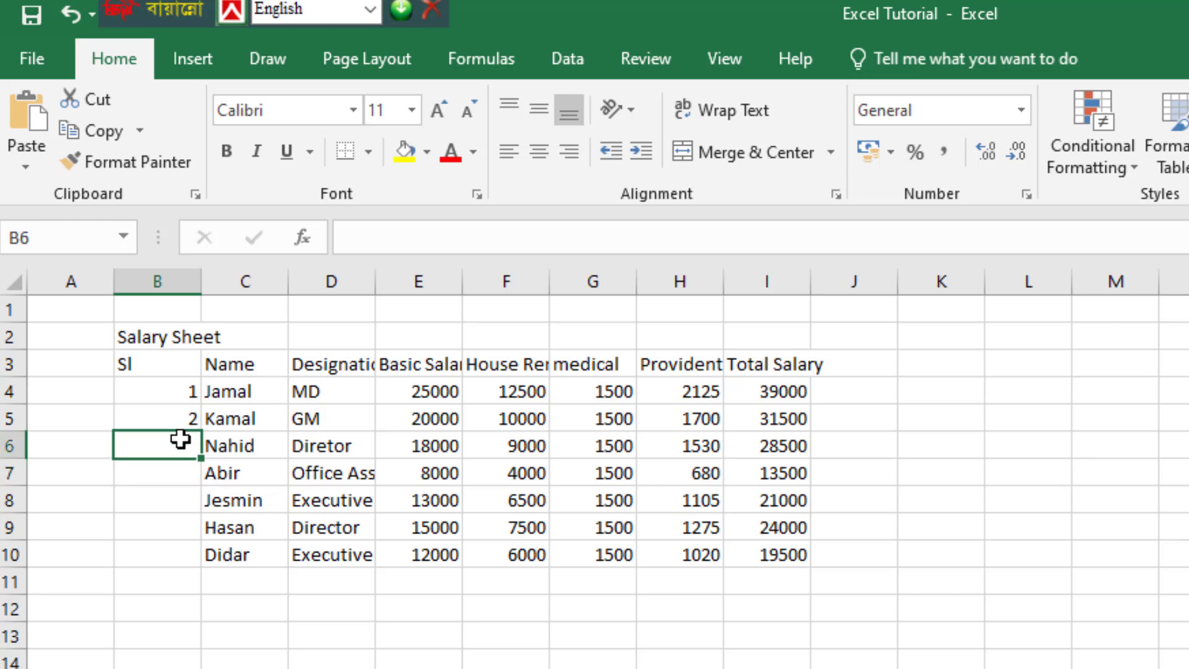
left_click(171, 393)
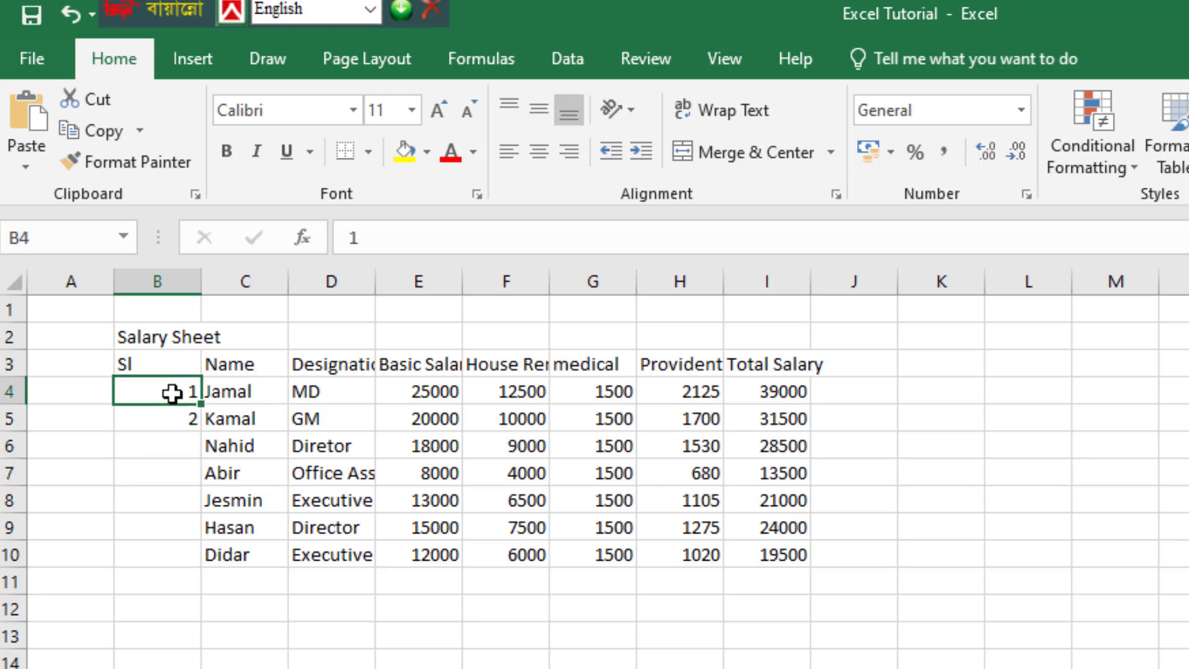
key("Down")
left_click(181, 392)
left_click_drag(180, 390, 188, 419)
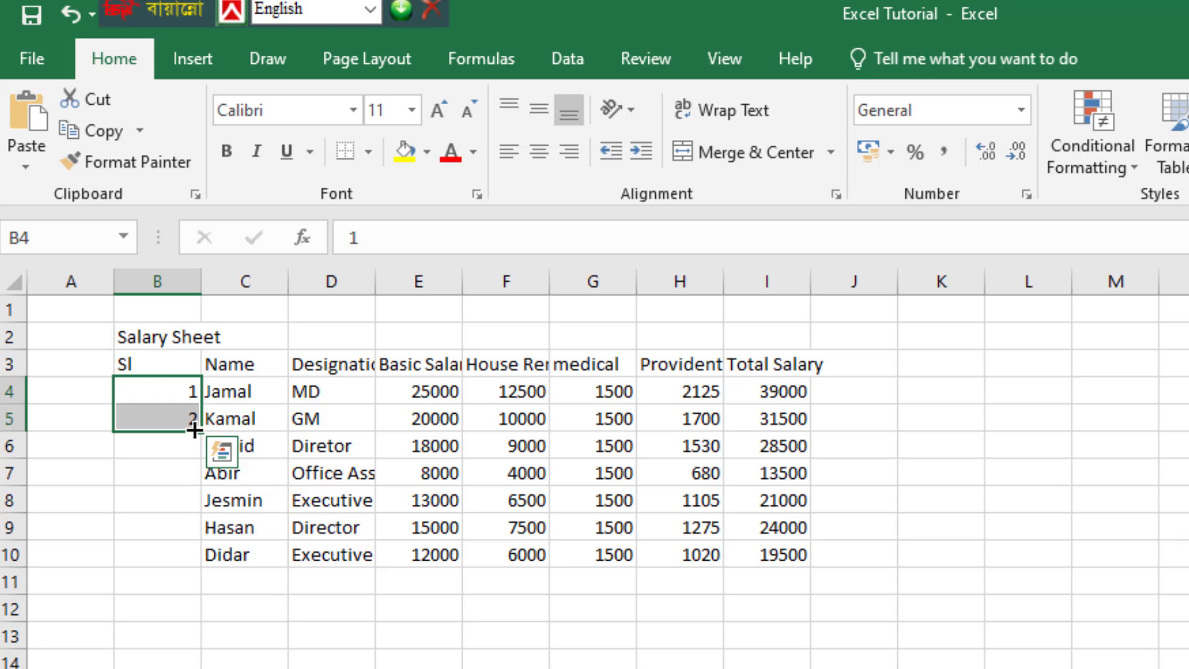
left_click_drag(198, 447, 182, 580)
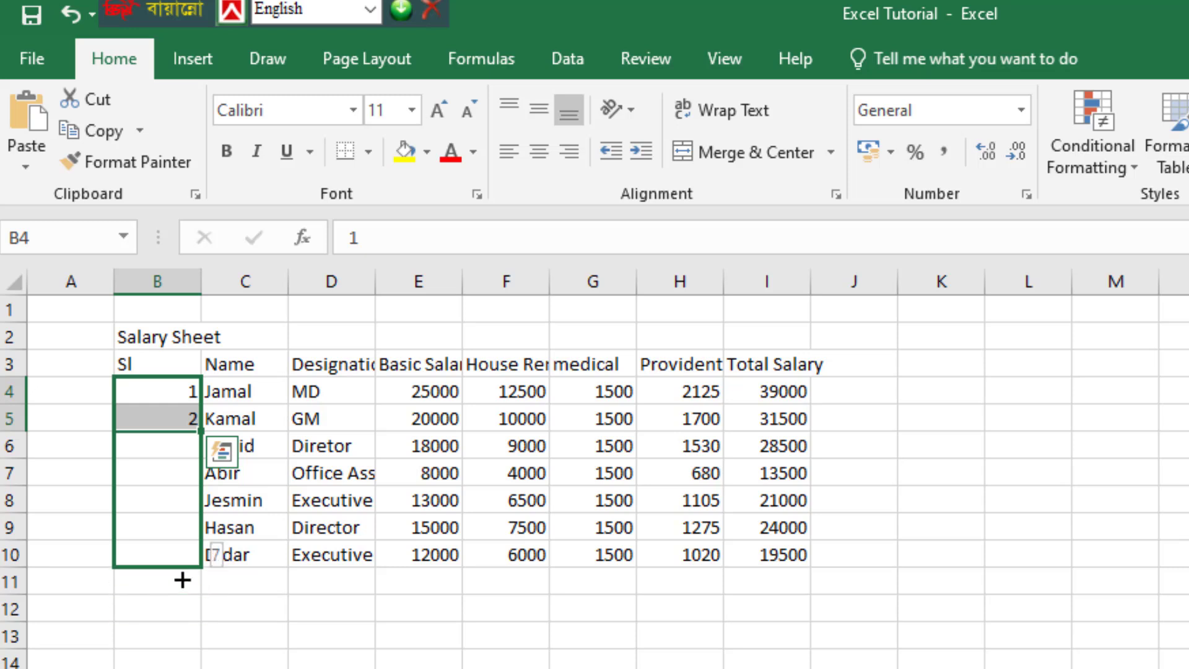
left_click_drag(182, 580, 182, 580)
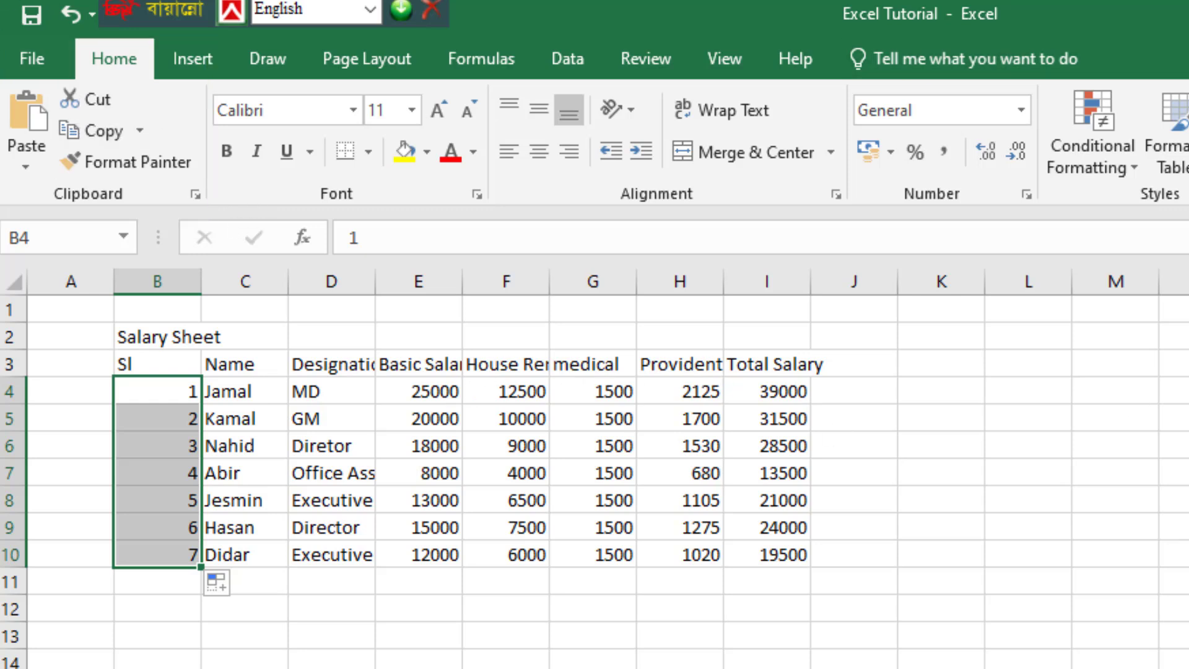
Step: Cut the name in cell C4, paste it into cell L4 and undo the move
left_click(233, 391)
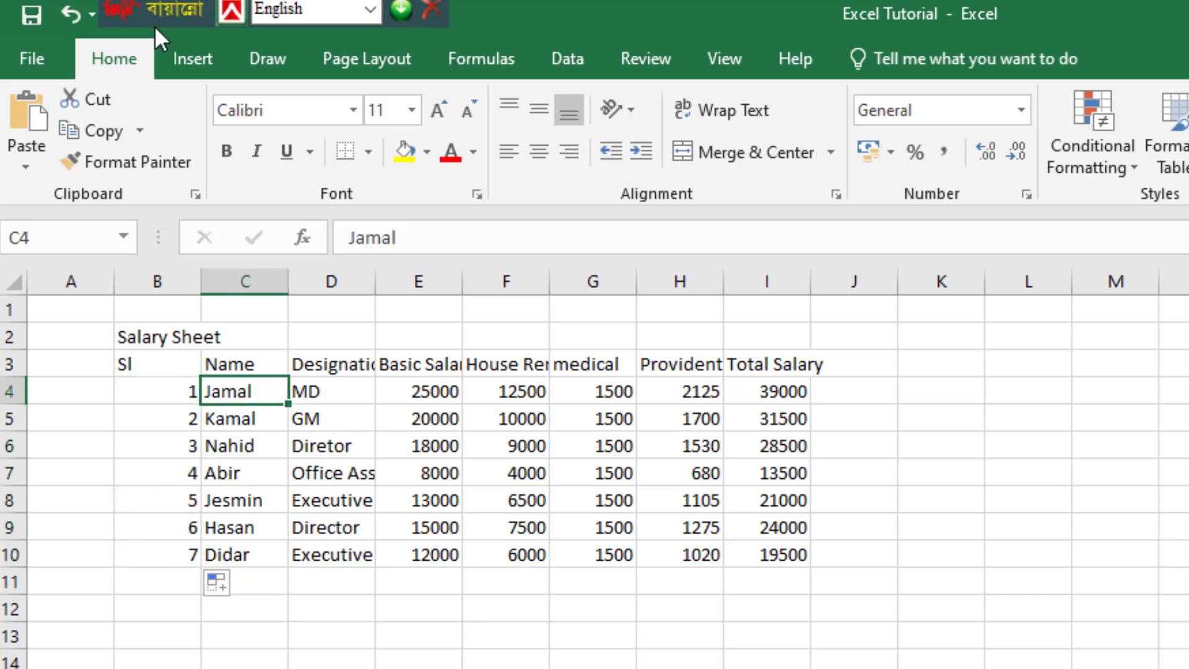
left_click(89, 101)
left_click(1027, 395)
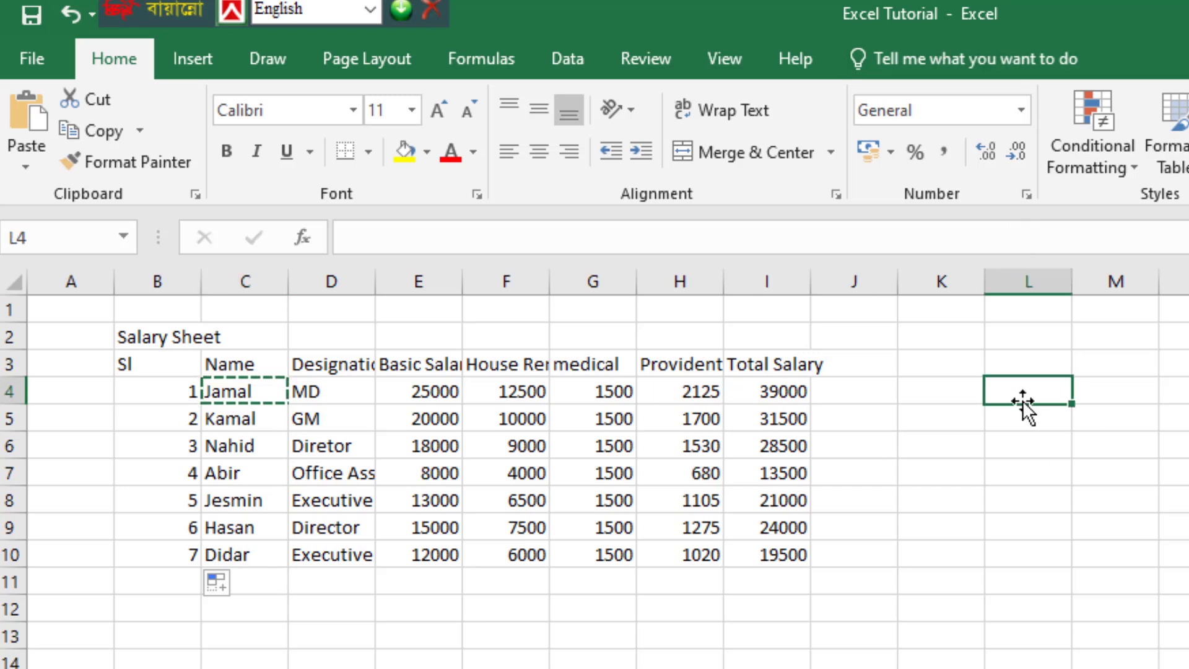
left_click(31, 129)
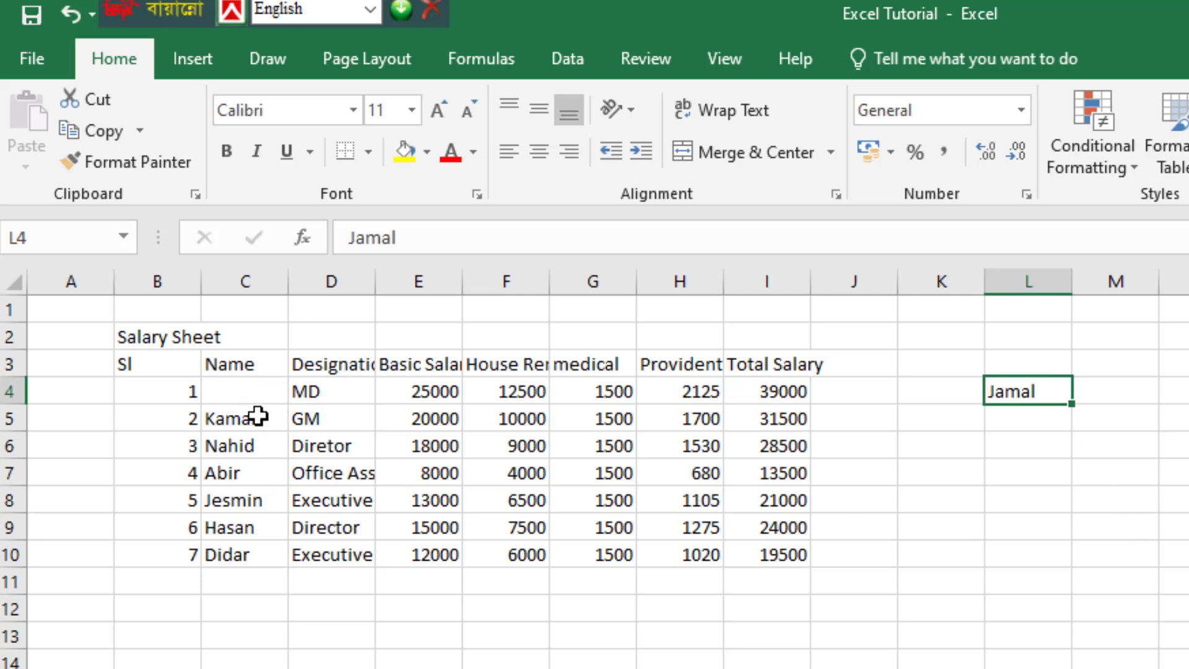
key("ctrl+x")
key("ctrl+v")
key("ctrl+z")
Step: Copy the name in cell C5 into cell L3 and delete the pasted copy
left_click(234, 418)
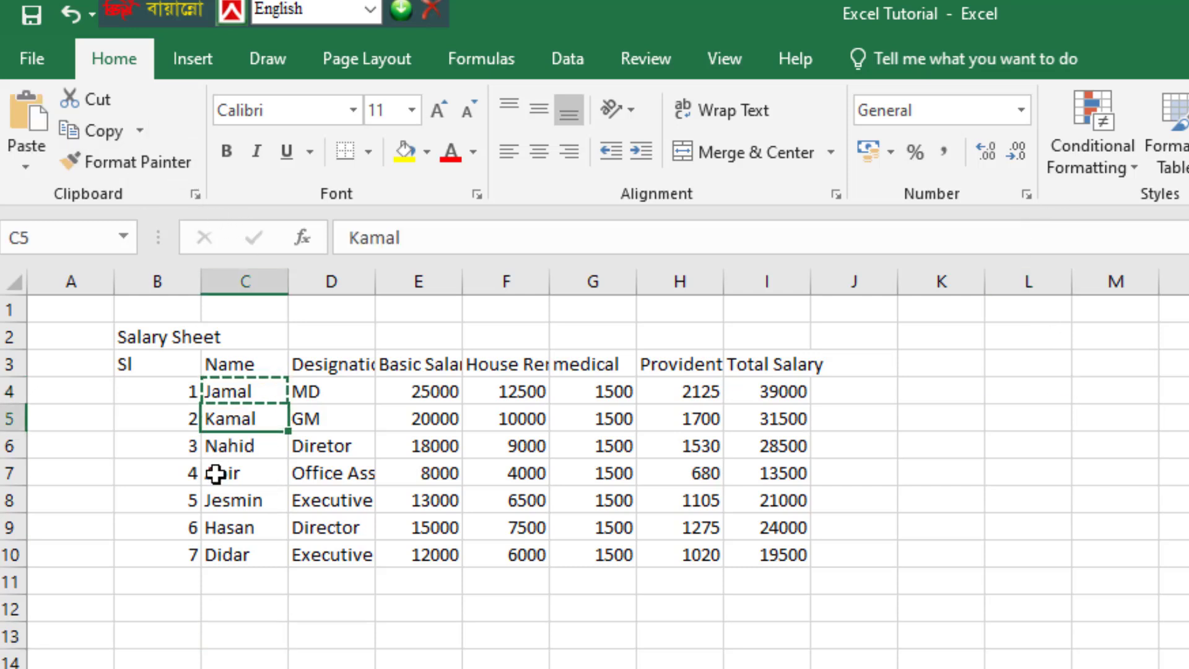
left_click(106, 127)
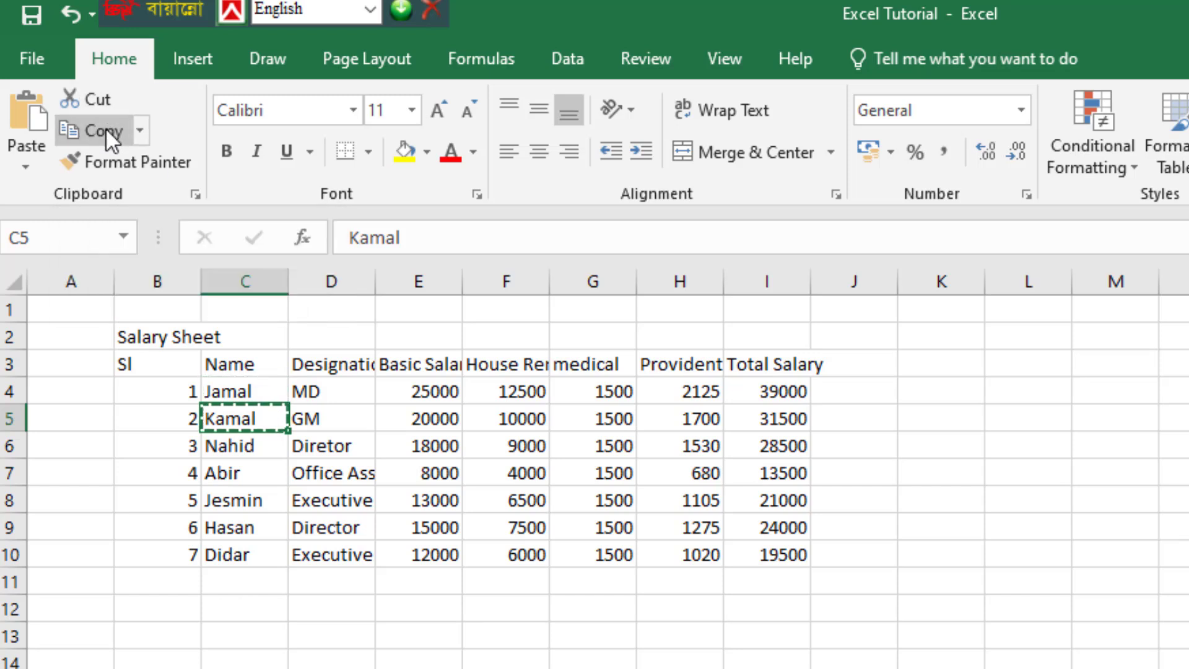
left_click(1021, 371)
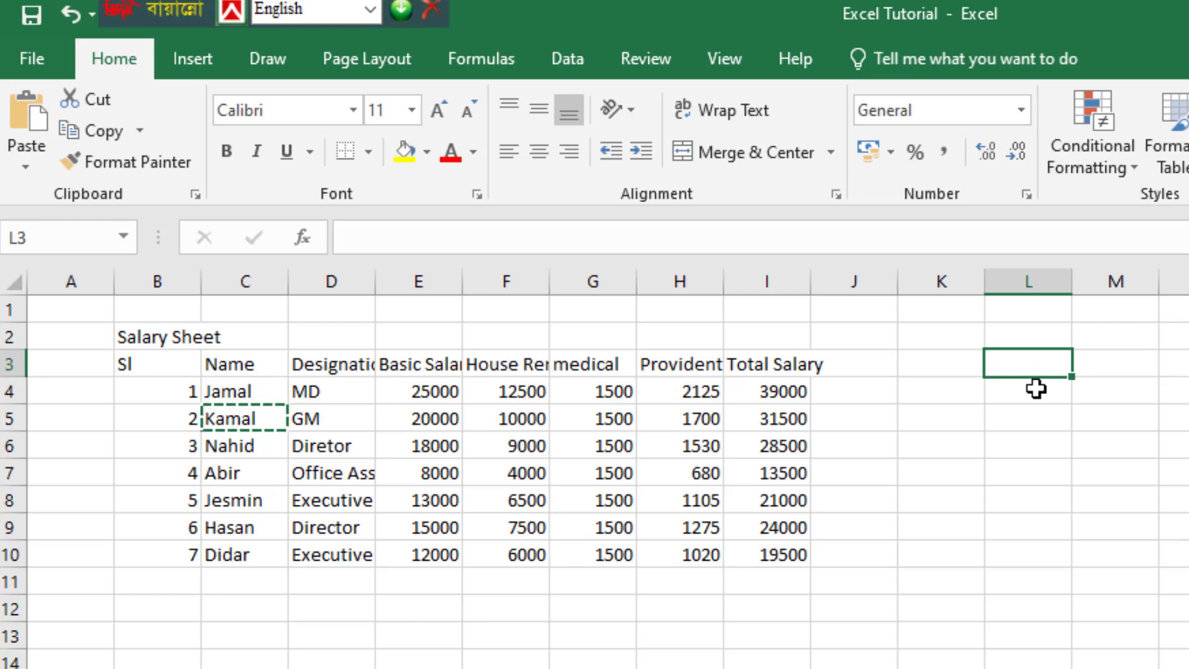
left_click(27, 118)
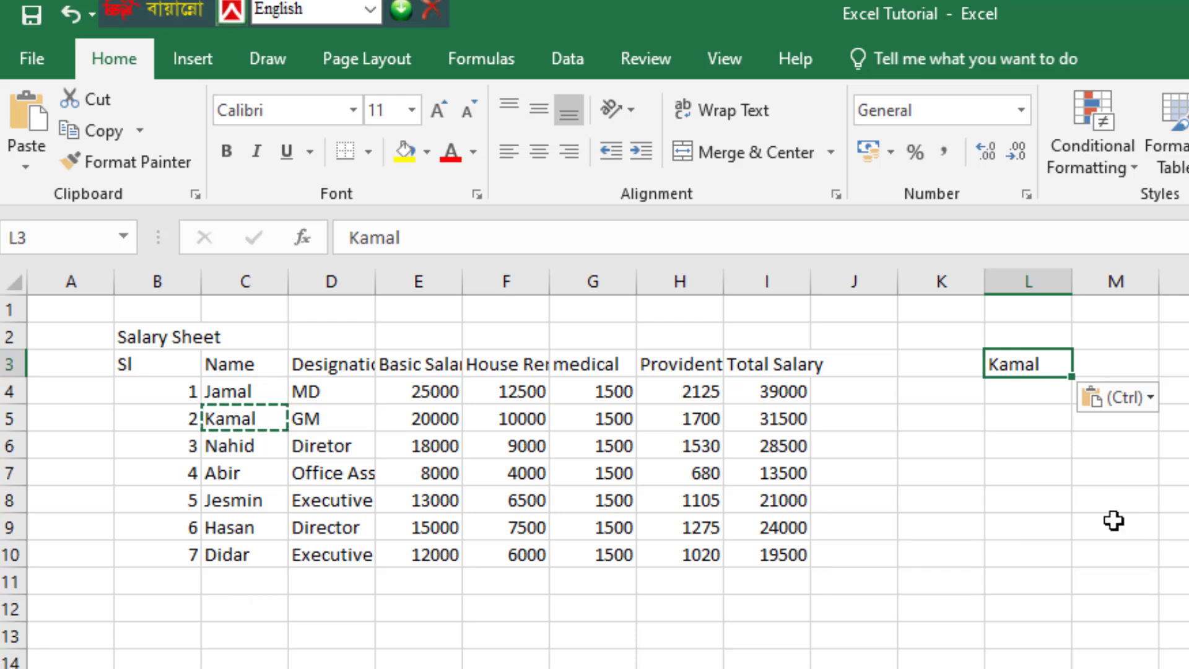
key("ctrl+v")
key("Delete")
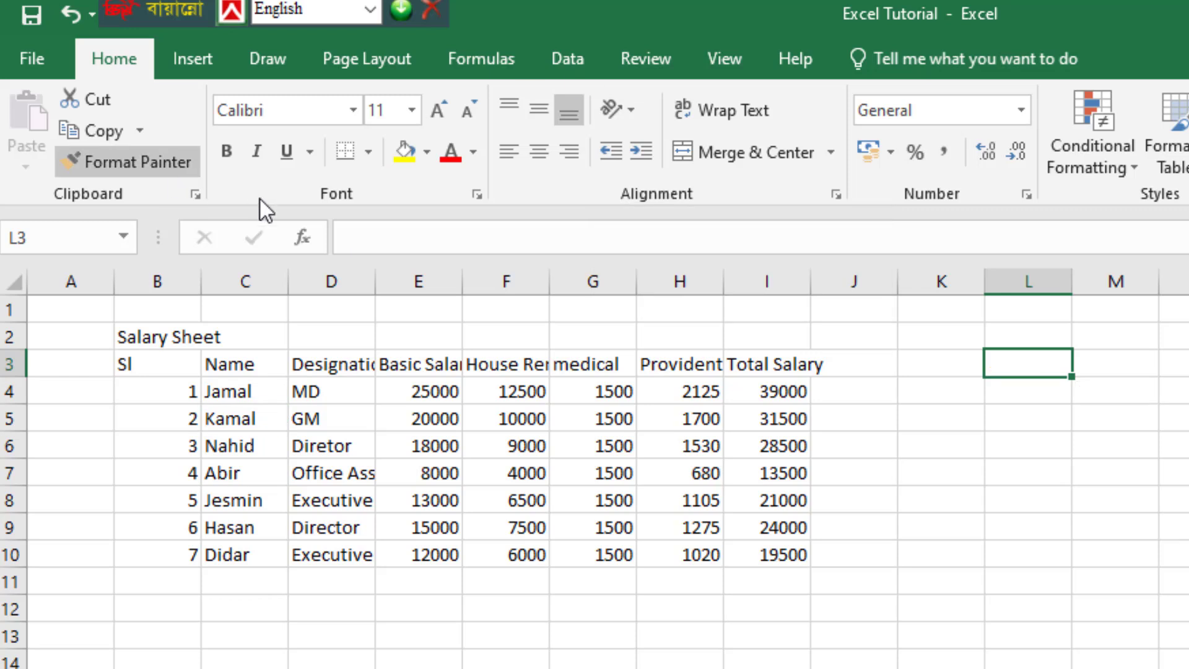
Step: Make the Name heading in C3 bold and copy its formatting onto the headings in D3:F3 with Format Painter
left_click(245, 367)
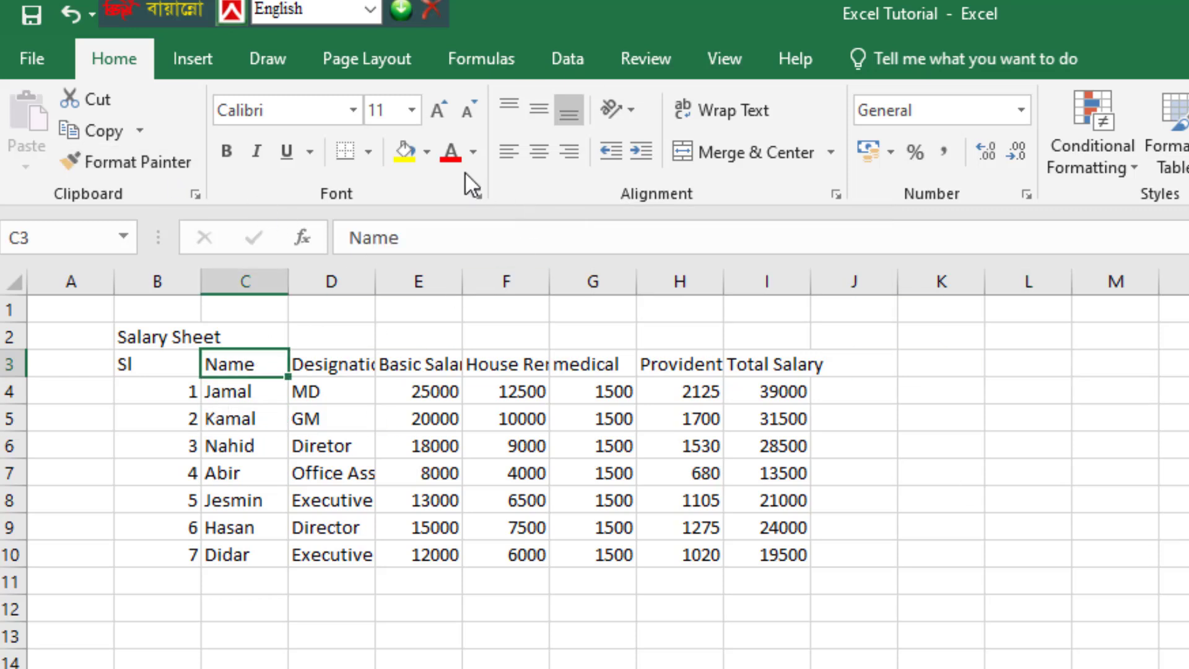
left_click(228, 159)
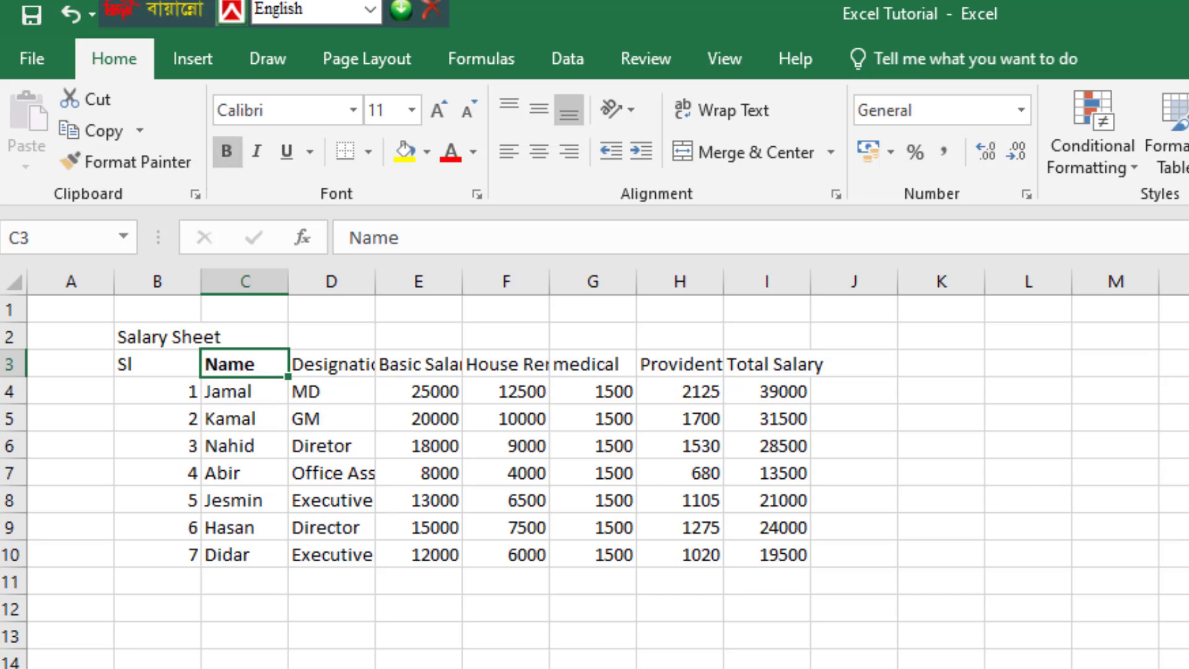
left_click(140, 159)
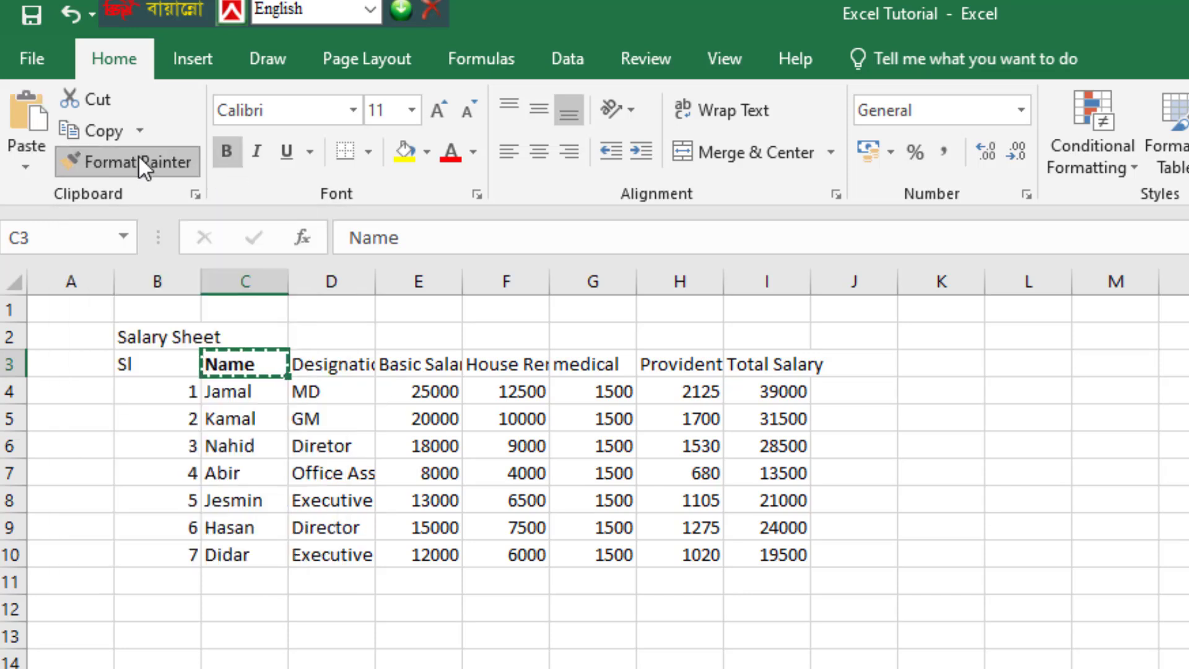
left_click(335, 365)
left_click_drag(331, 371, 477, 365)
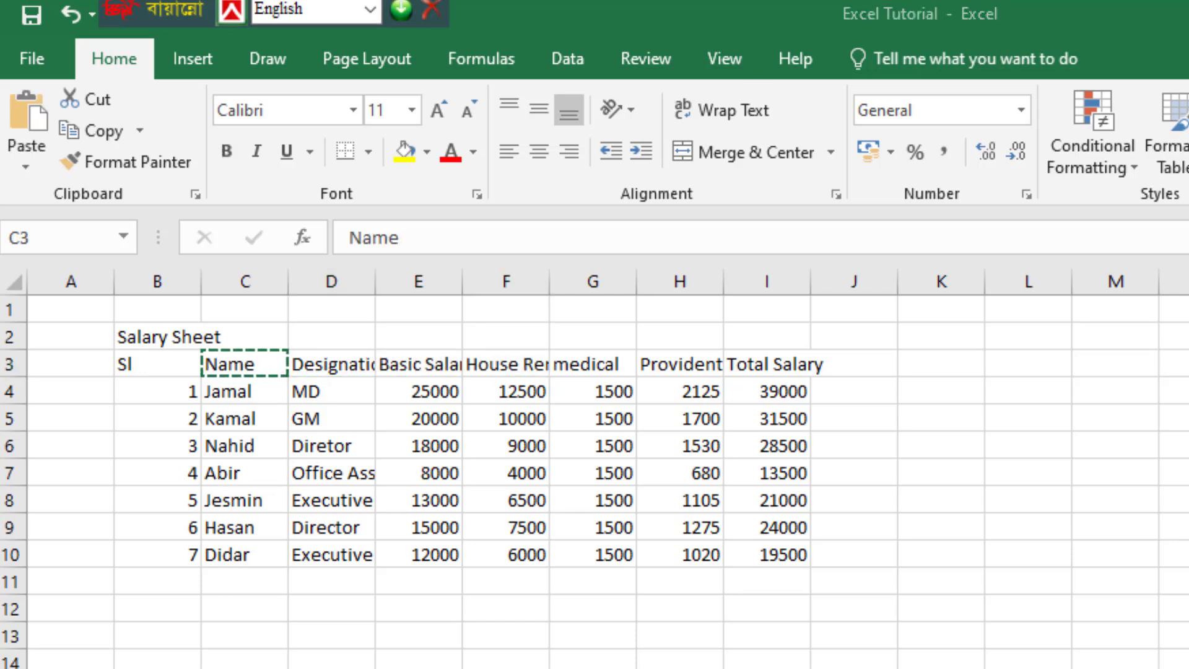
Step: Set the font of the table headings in B3:I3 to Arial Black
left_click(348, 188)
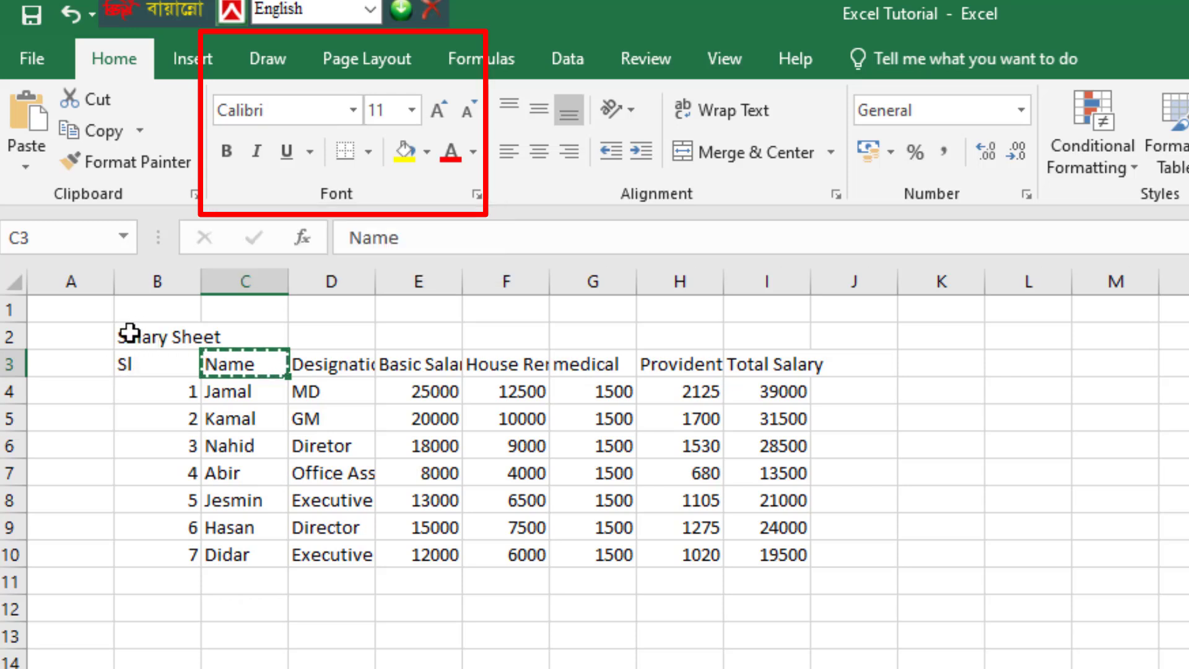
left_click(159, 337)
left_click(112, 370)
left_click(129, 362)
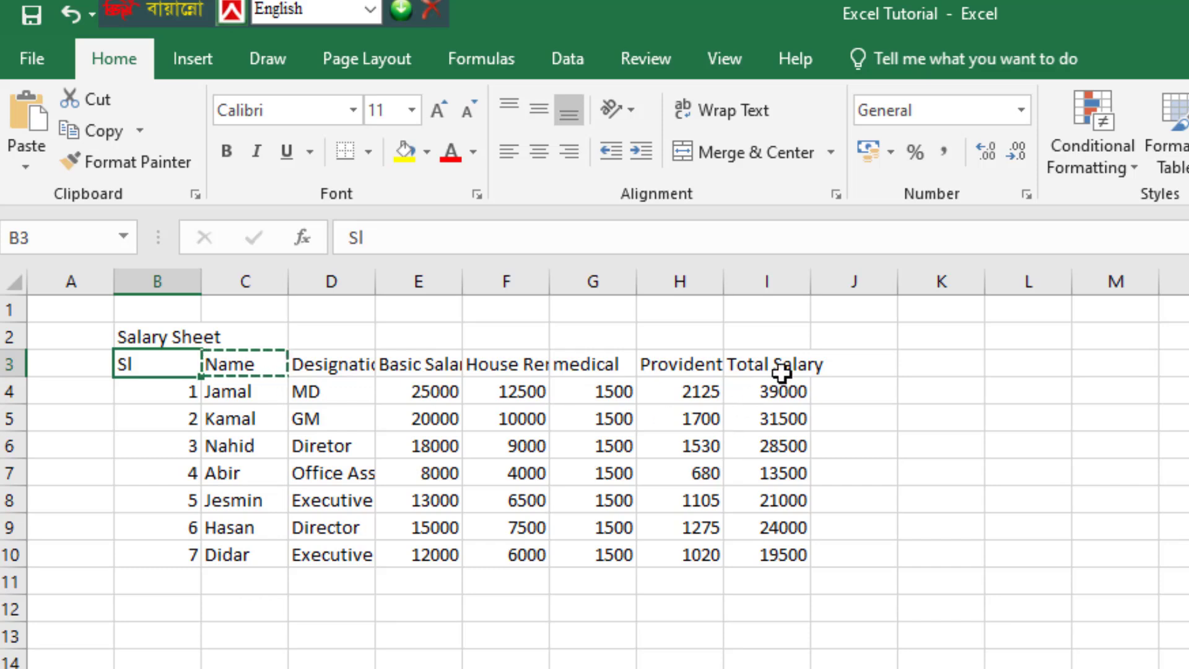
left_click_drag(782, 372, 155, 364)
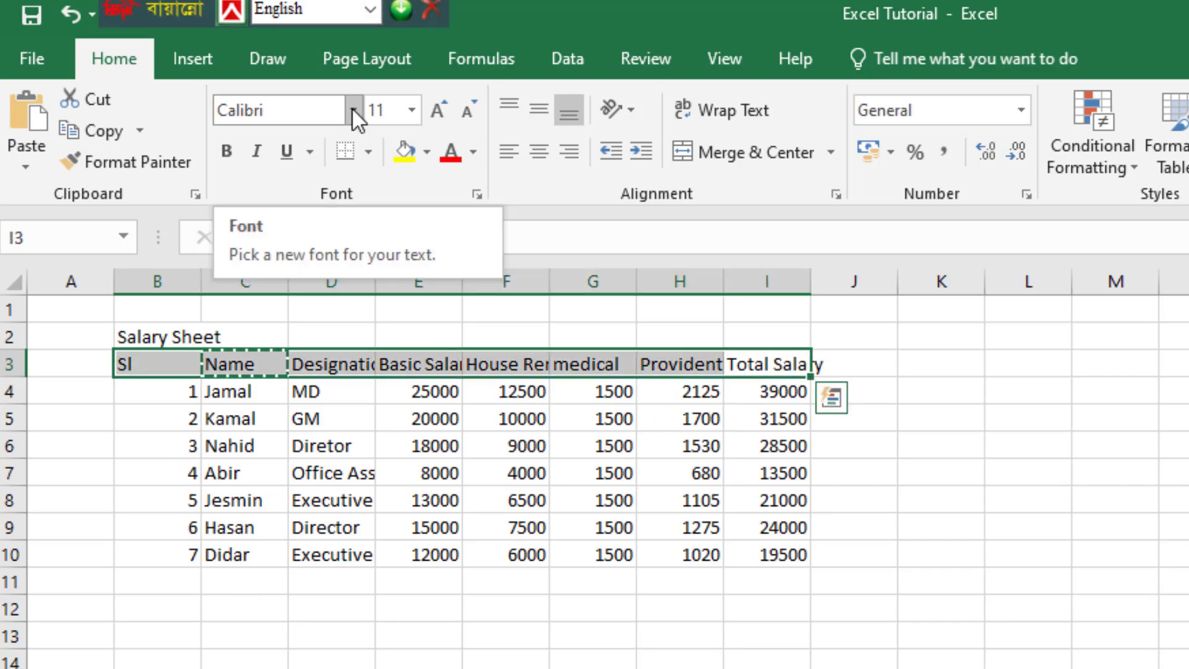
left_click(353, 111)
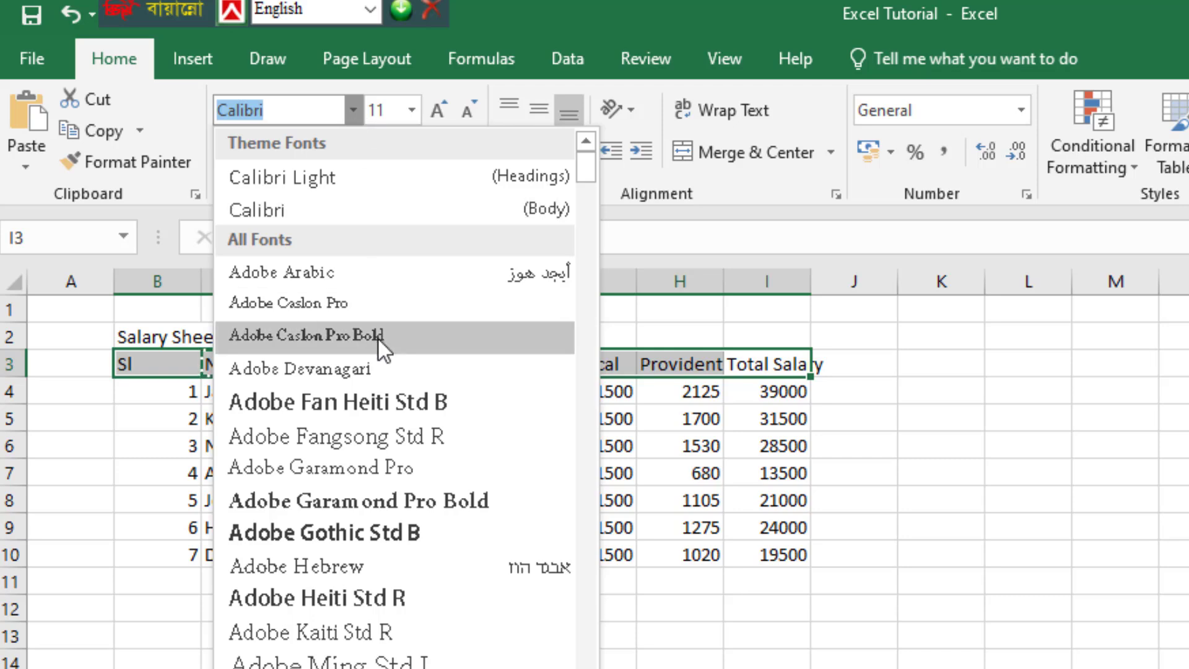
scroll(370, 539, "down", 4)
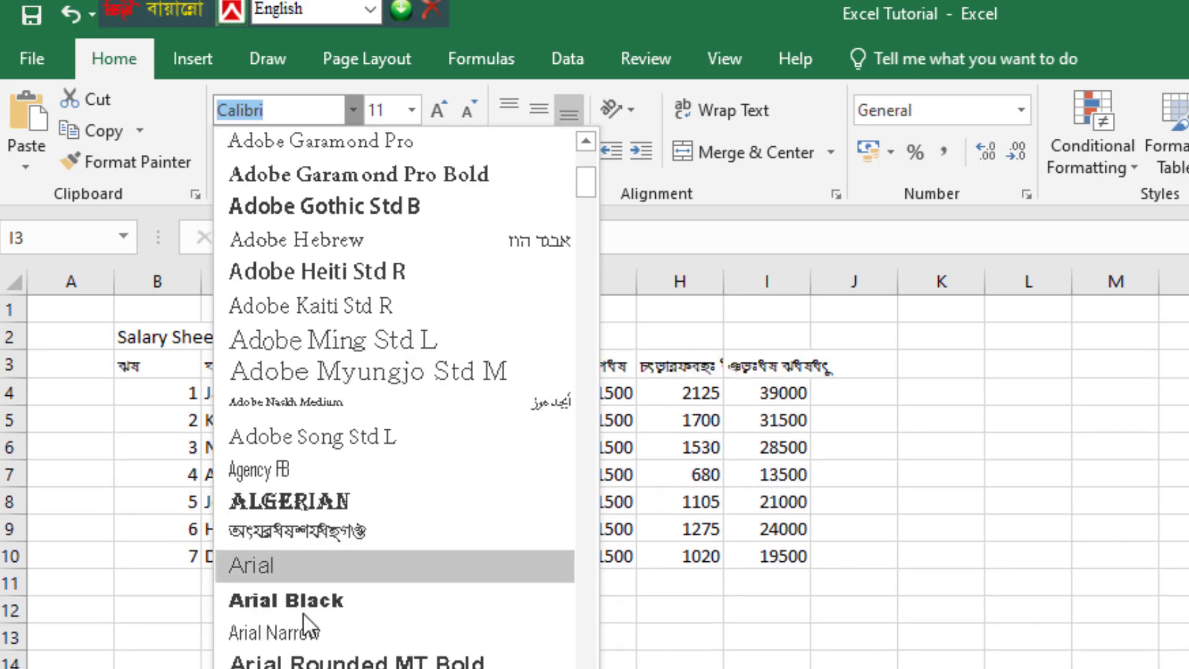
left_click(300, 604)
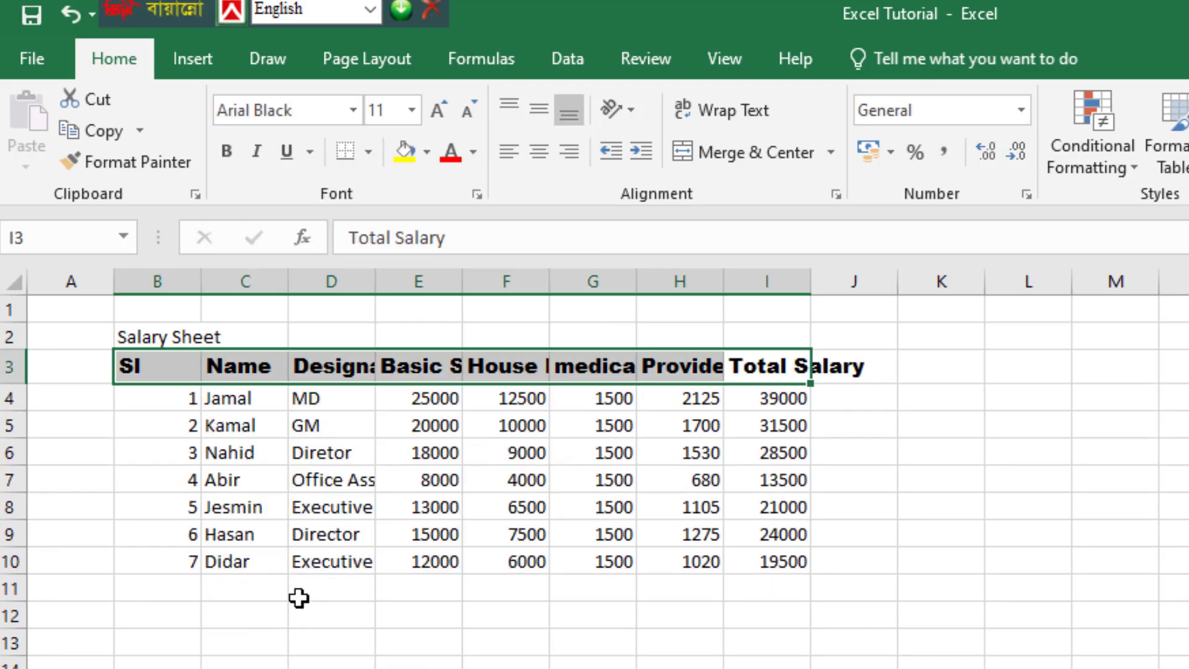
Step: Set the font of the headings in B3:I3 to Times New Roman and undo the font changes
left_click(331, 114)
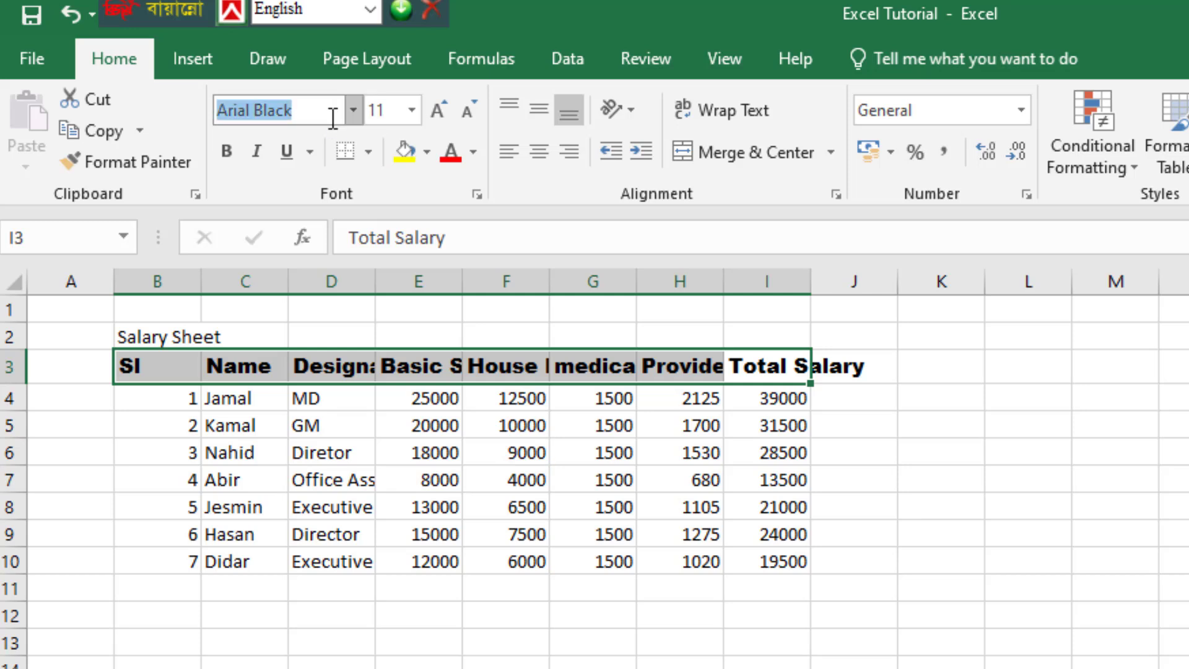
type("Ti")
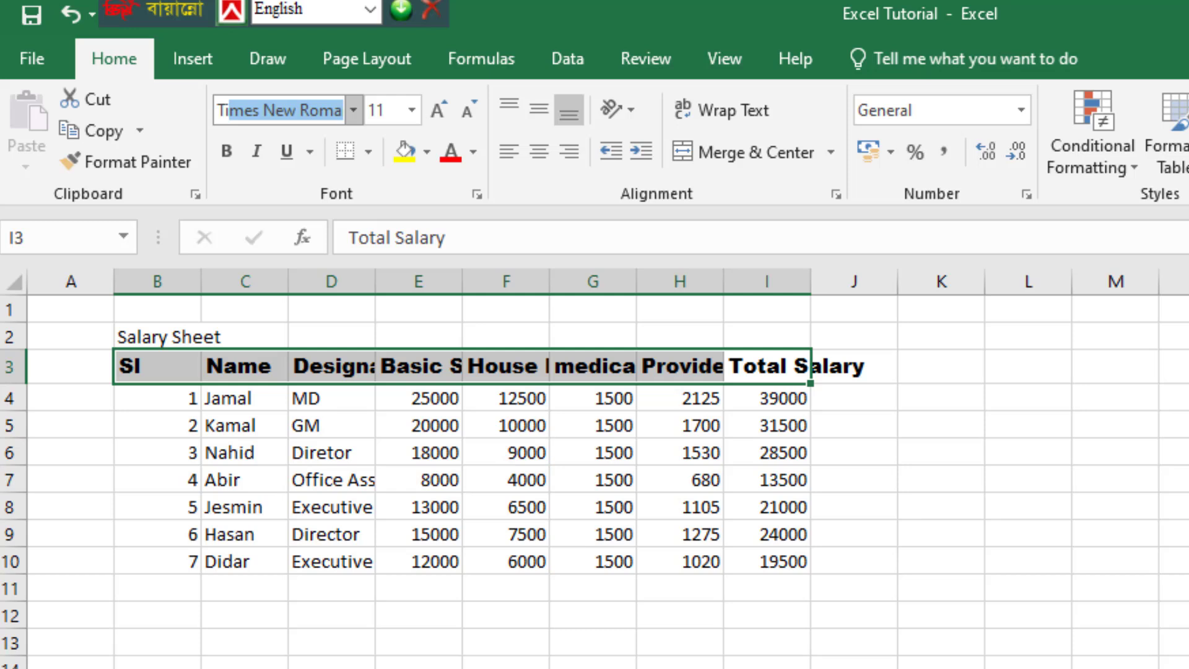
type("me")
key("Return")
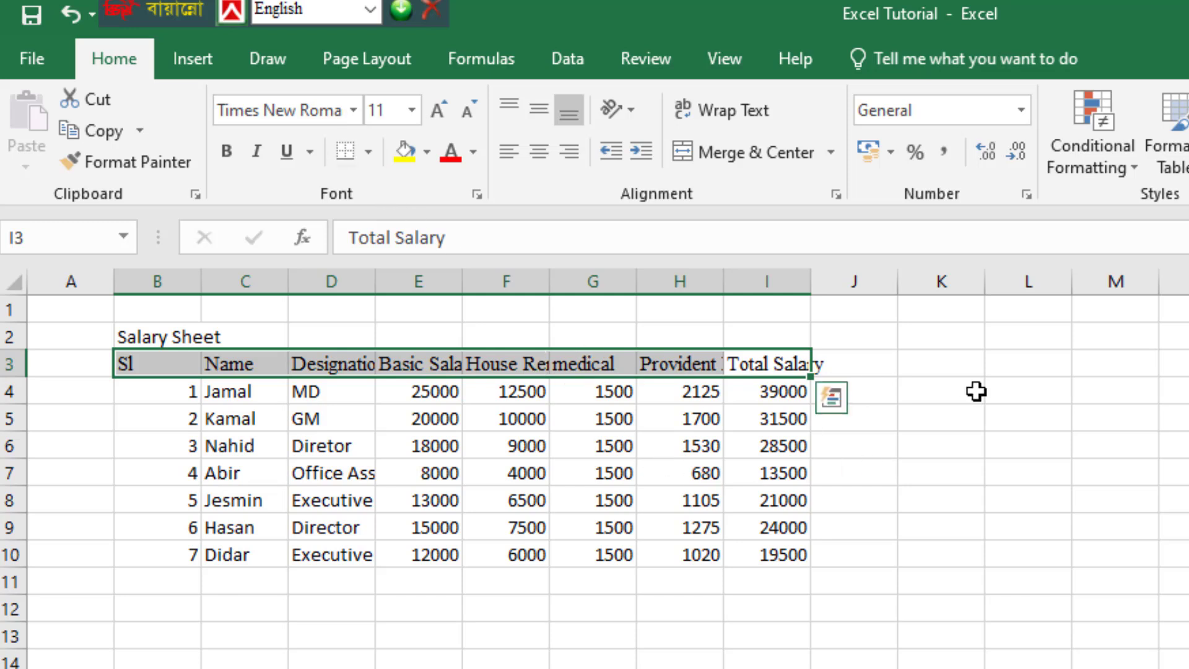
key("ctrl+z")
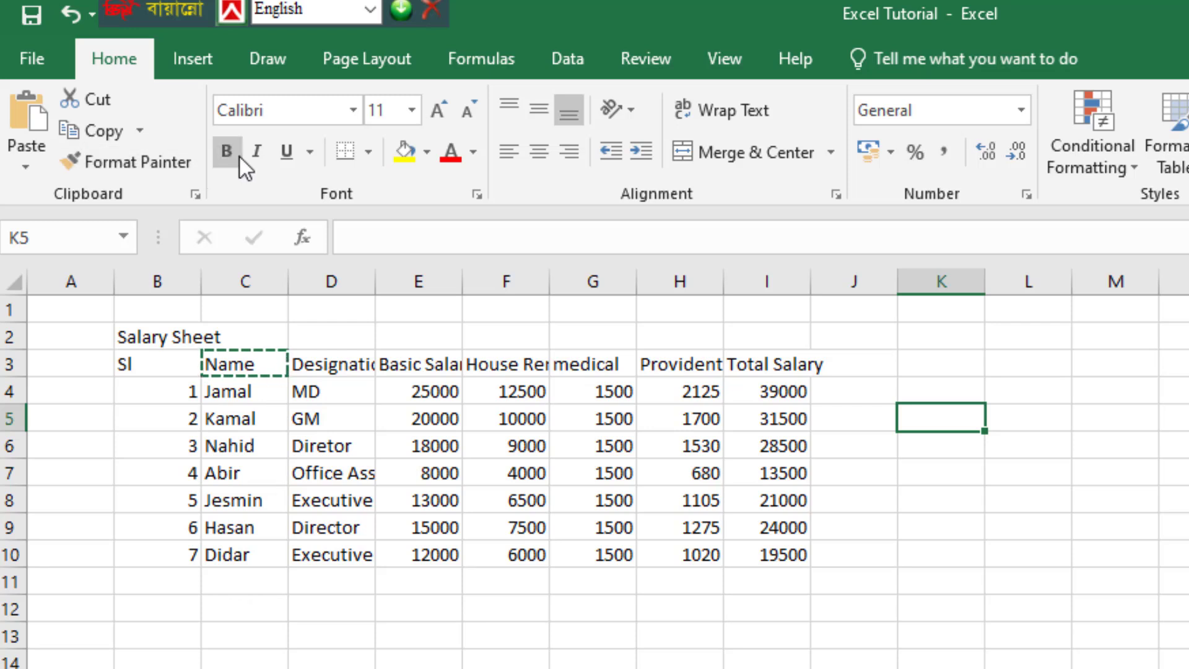
Step: Apply bold and italic in turn to the headings in B3:I3, removing each one again
left_click_drag(151, 357, 768, 358)
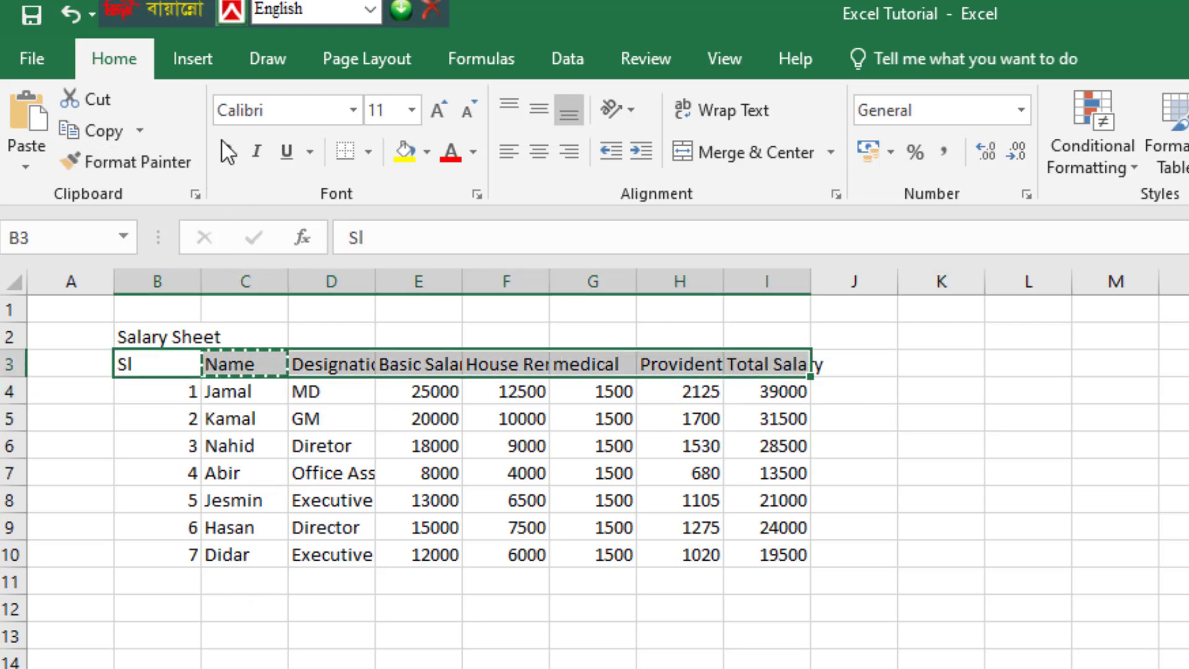
left_click(226, 151)
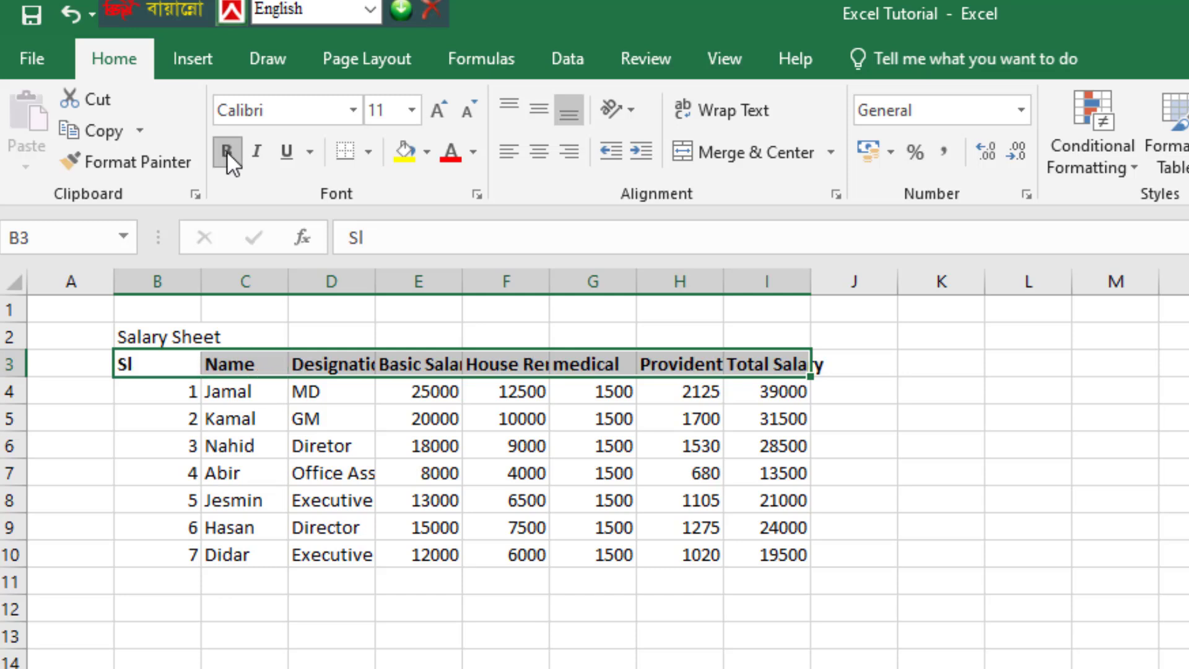
left_click(227, 151)
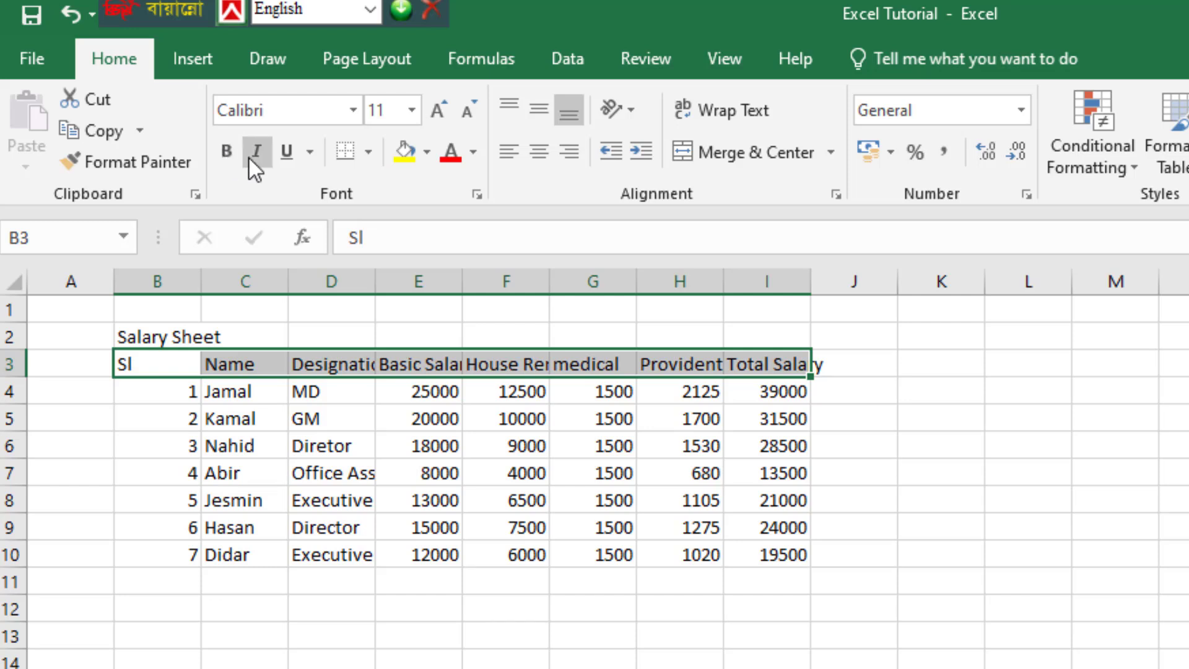
left_click(251, 159)
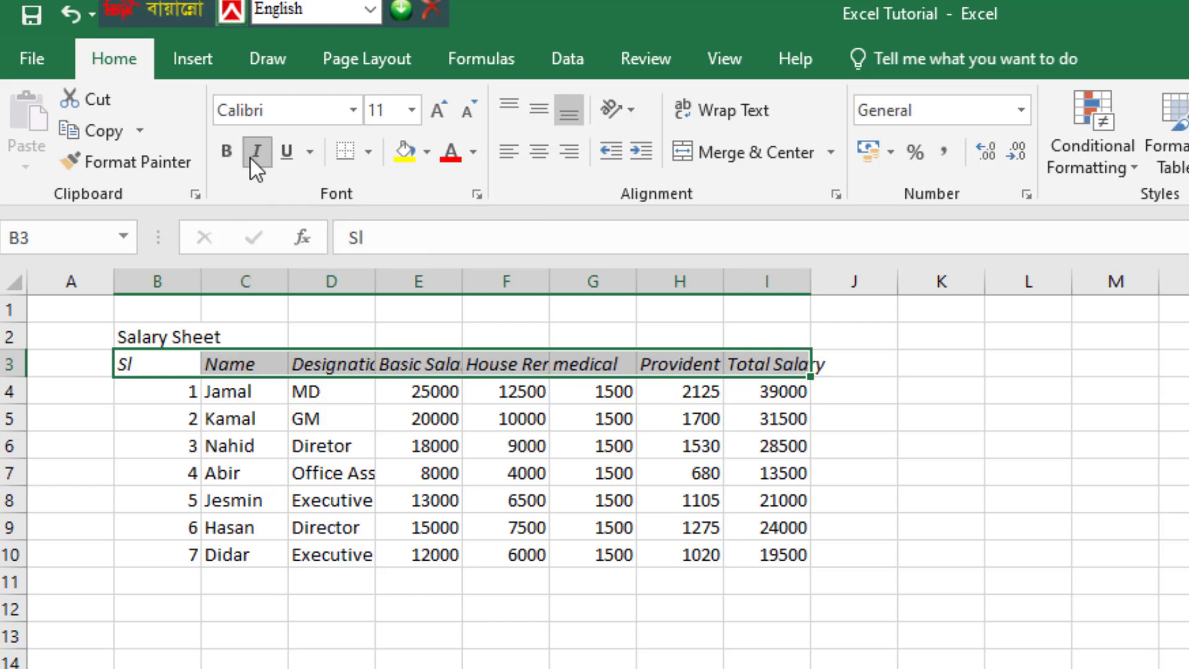
left_click(251, 159)
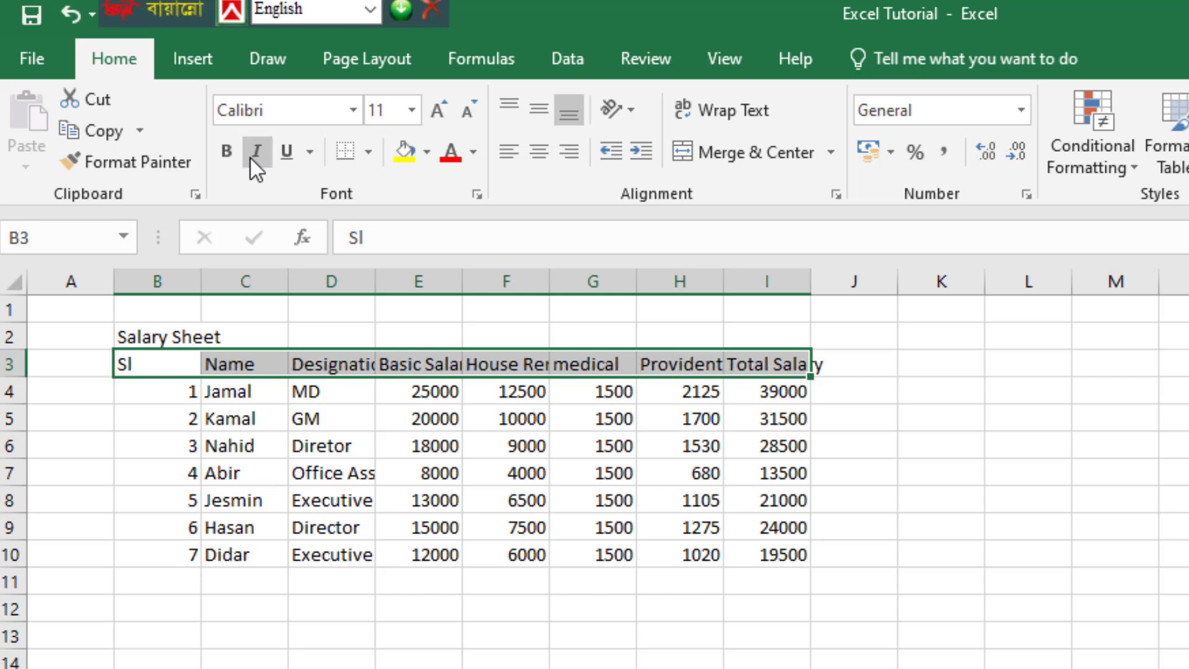
Step: Apply a single underline and a double underline in turn to the headings in B3:I3, removing each one, and deselect the headings
left_click(293, 157)
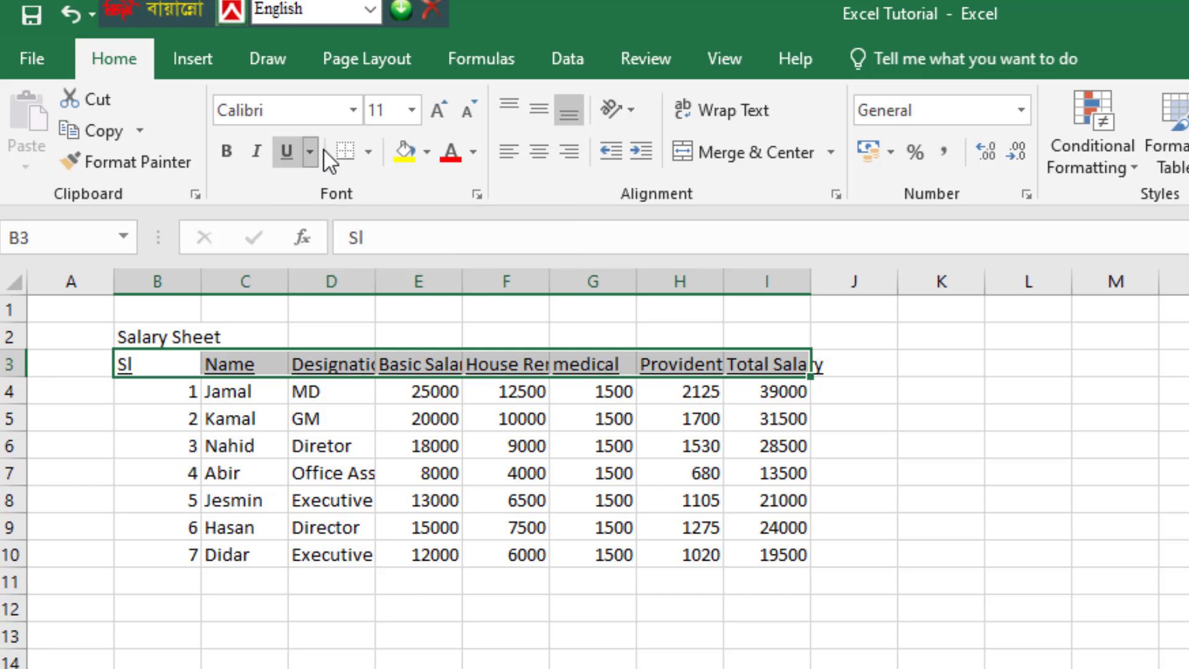
left_click(280, 150)
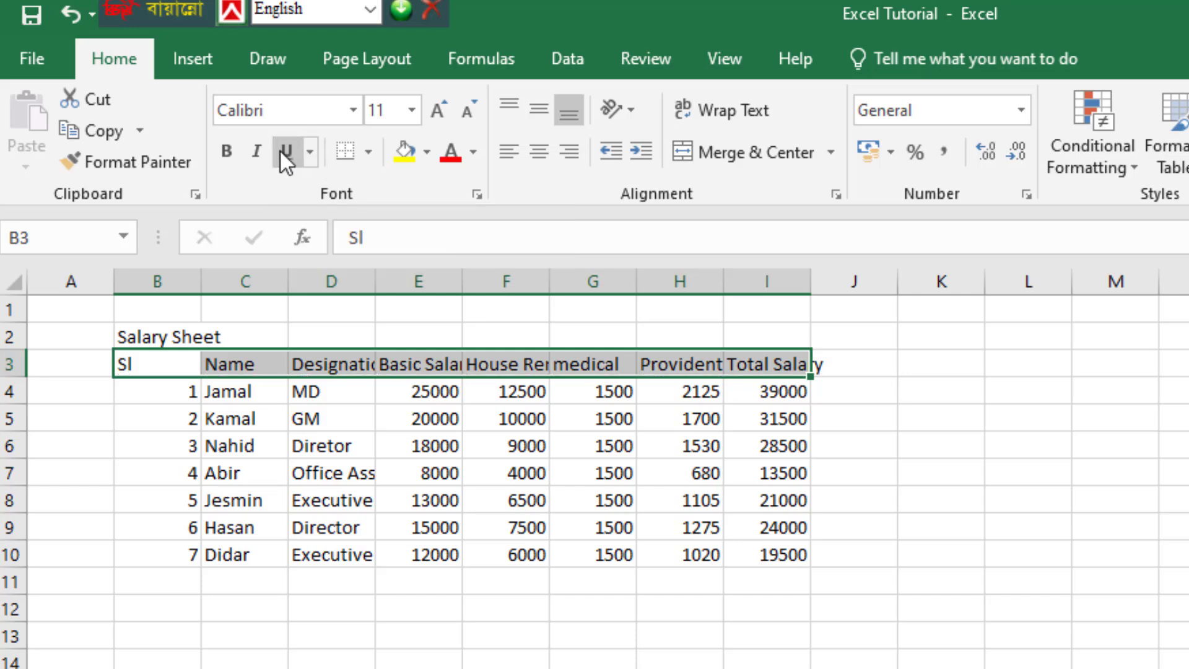
left_click(309, 152)
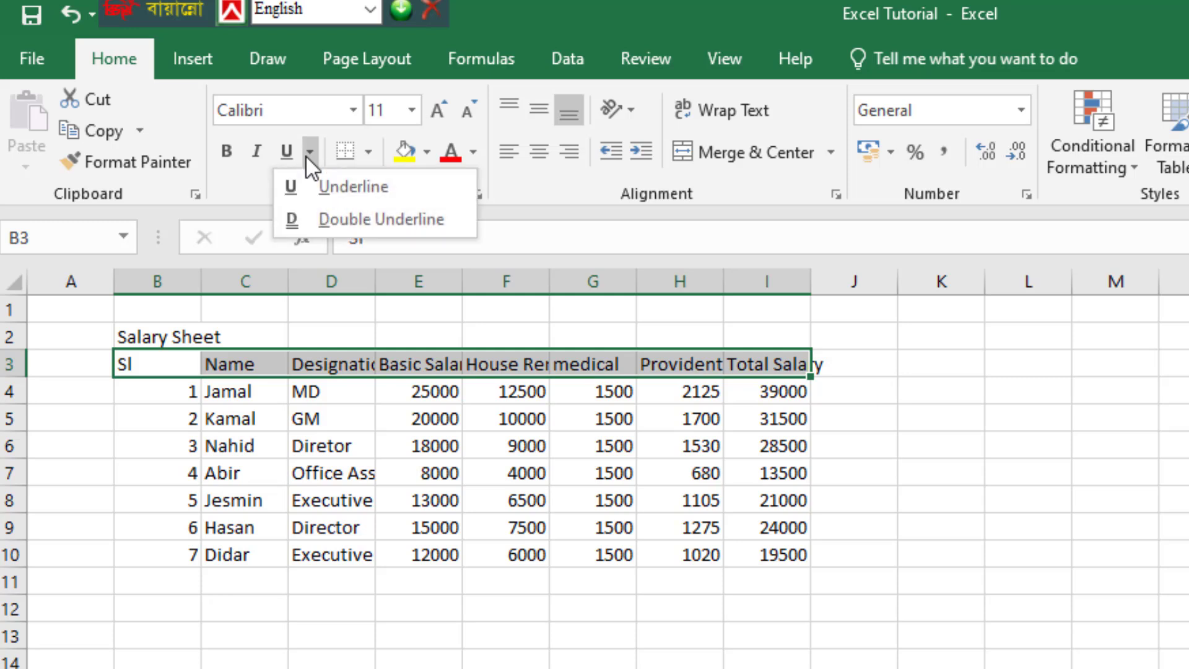
left_click(324, 217)
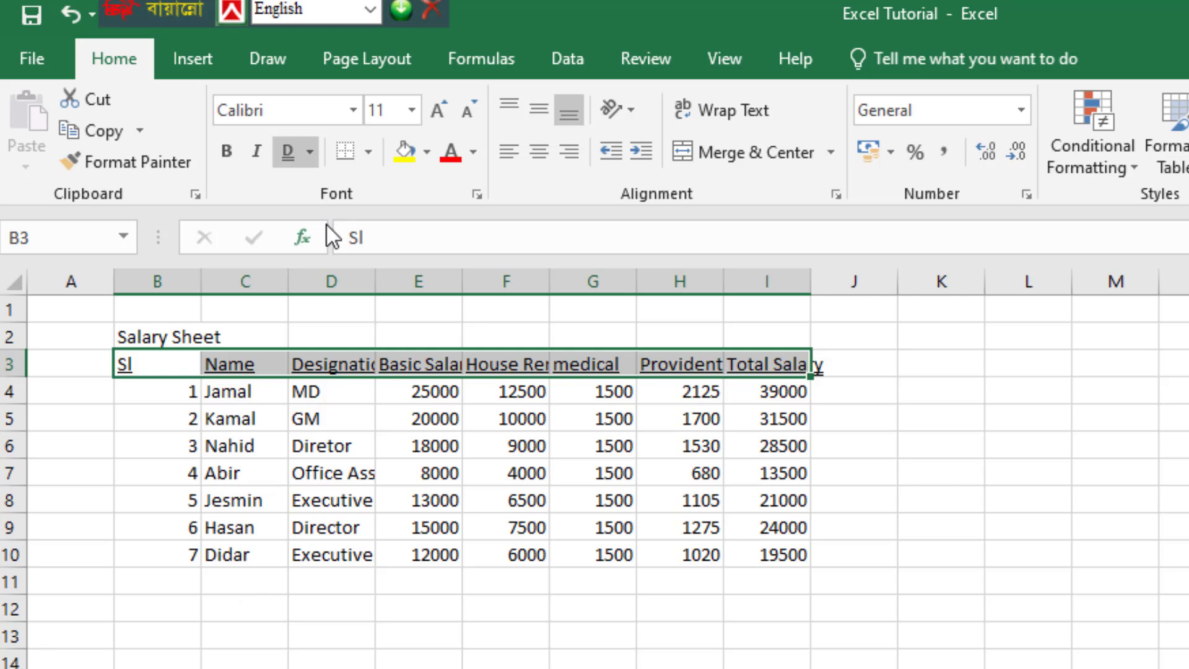
left_click(310, 152)
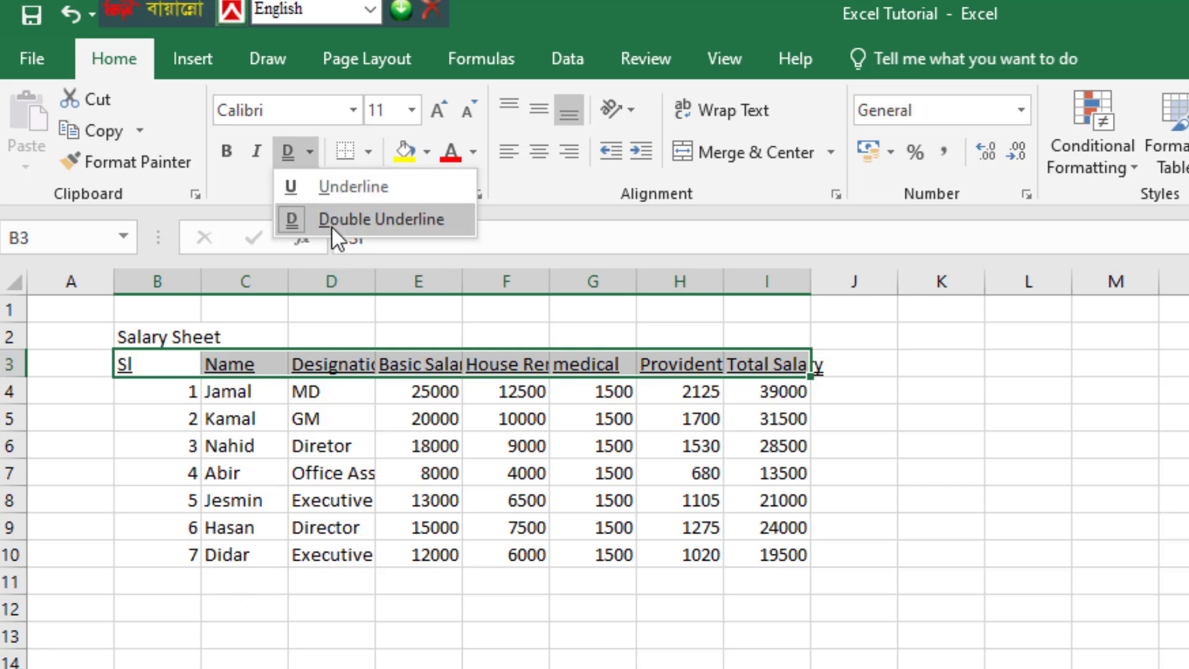
left_click(335, 227)
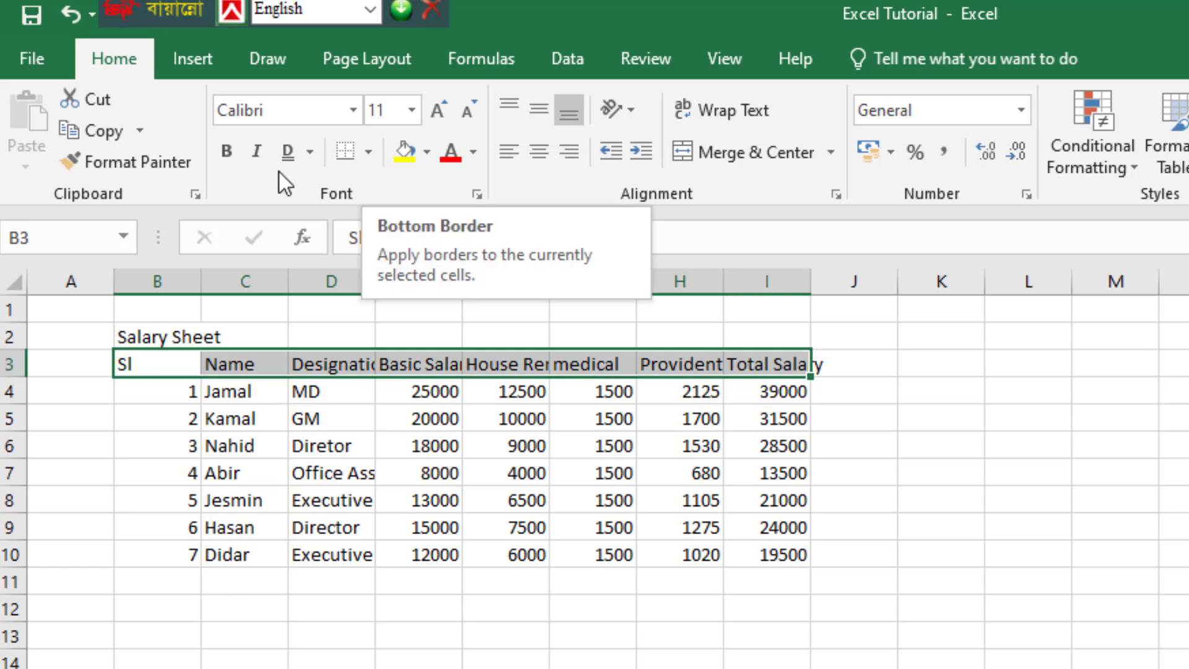
left_click(344, 160)
left_click(331, 658)
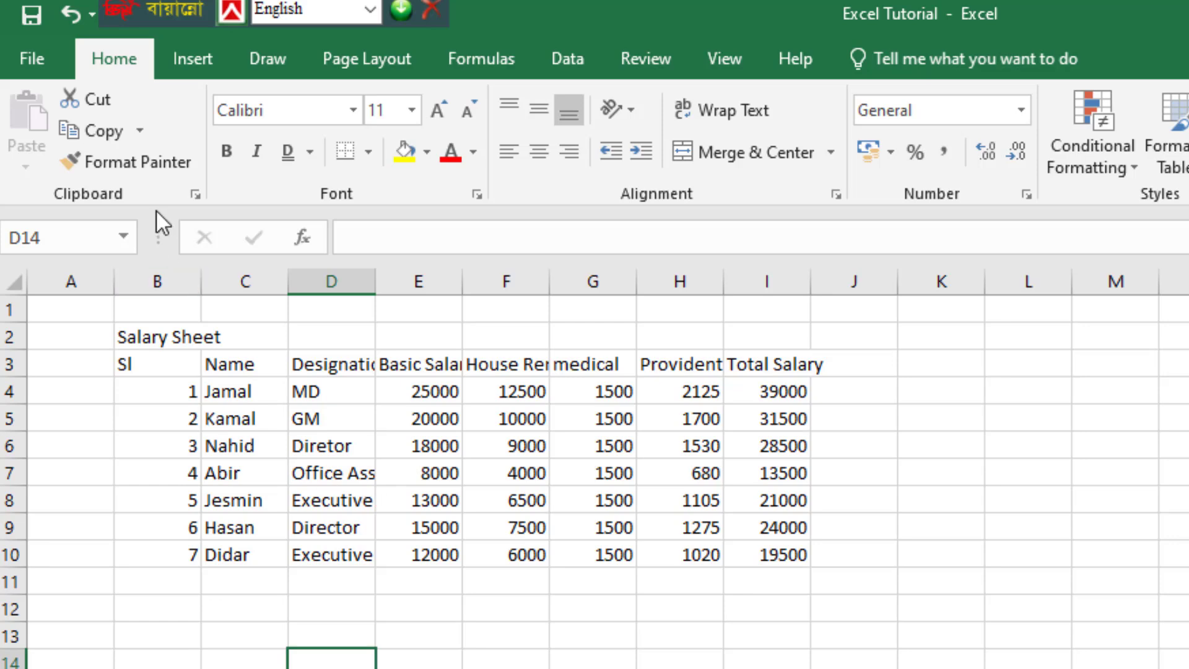
Step: Open the print preview of the salary sheet and return to the worksheet
left_click(51, 58)
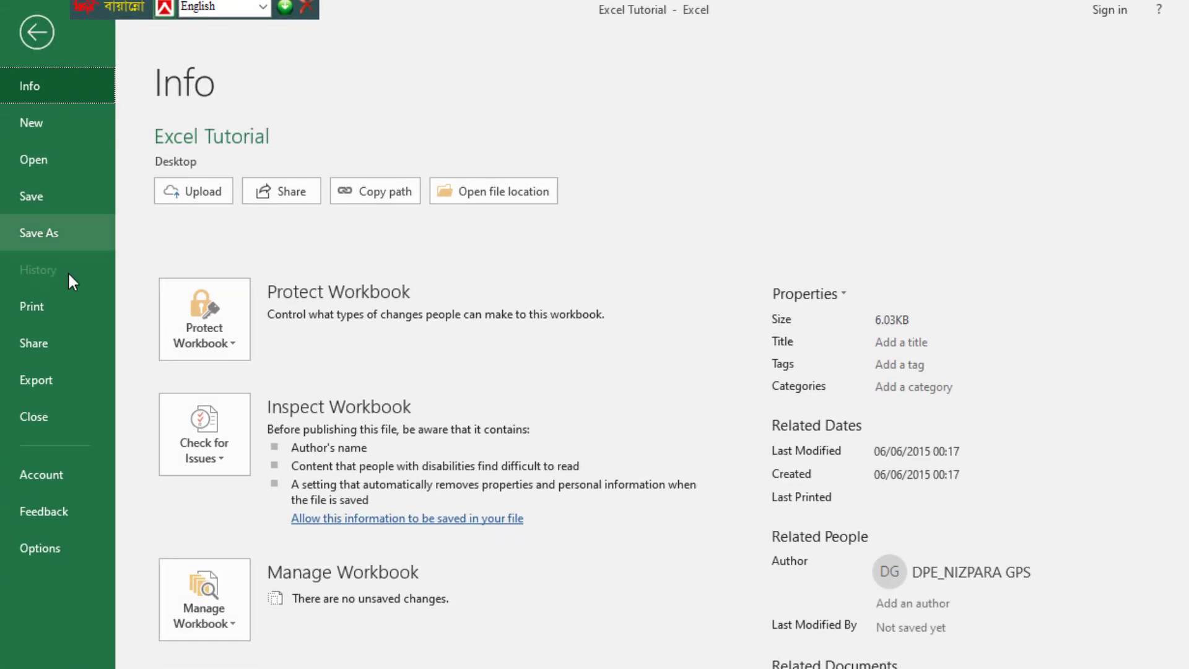
left_click(55, 306)
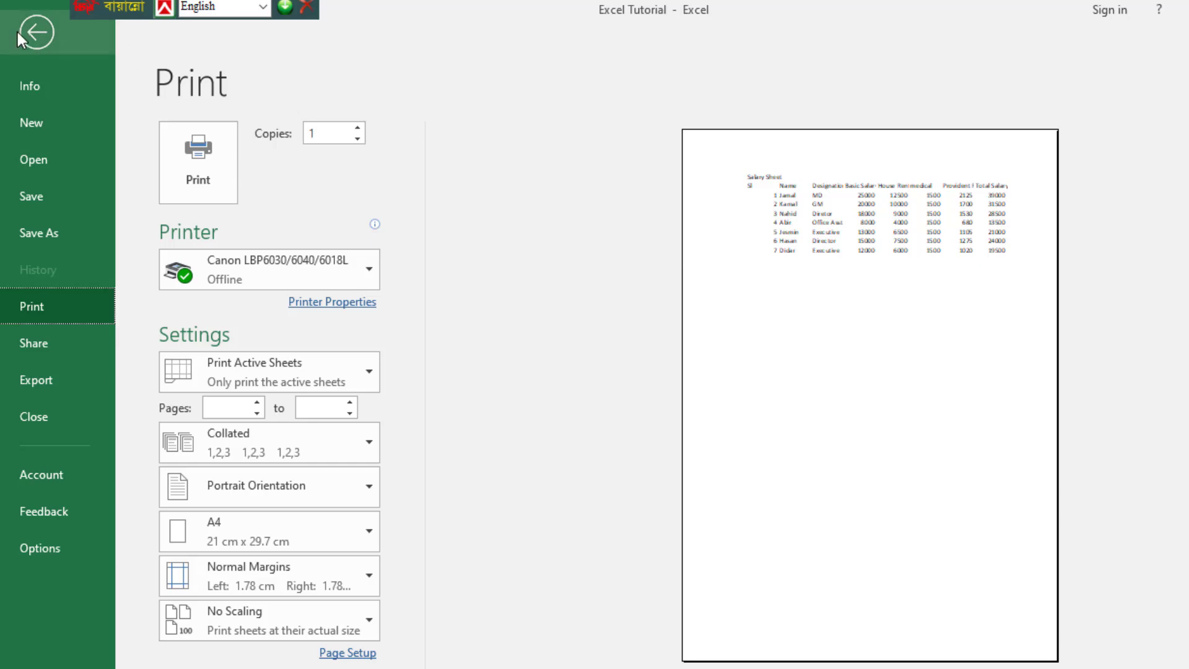
left_click(39, 33)
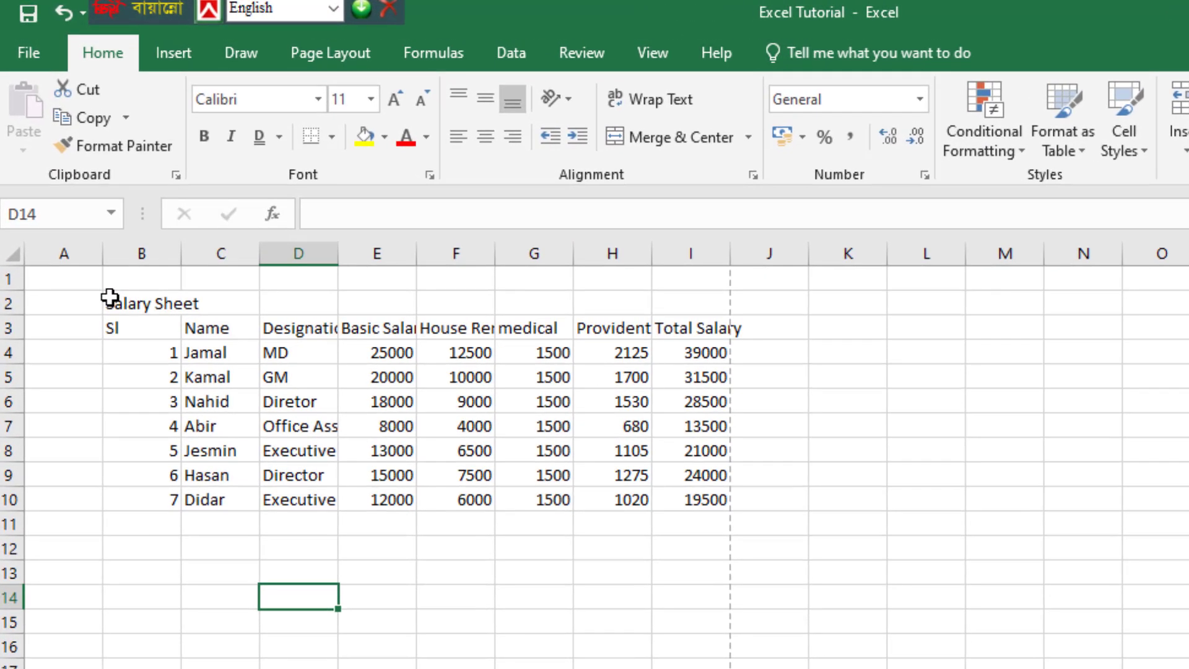
Step: Apply All Borders to the salary table in B2:I10 and deselect the table
left_click_drag(110, 298, 684, 503)
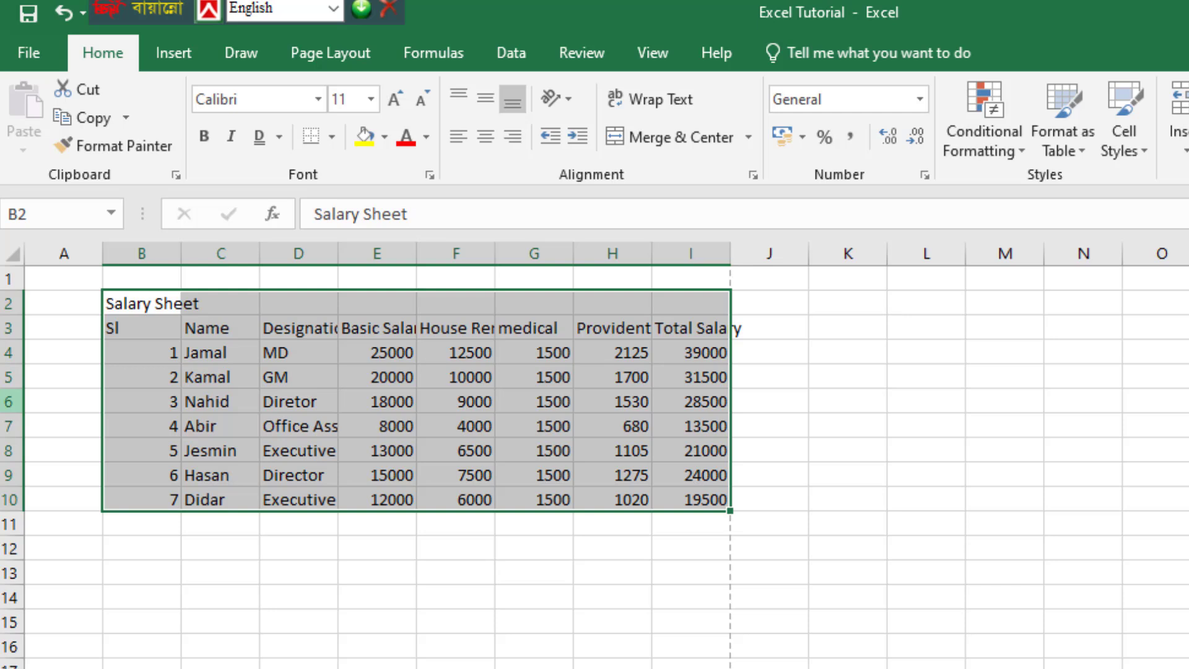
left_click(335, 147)
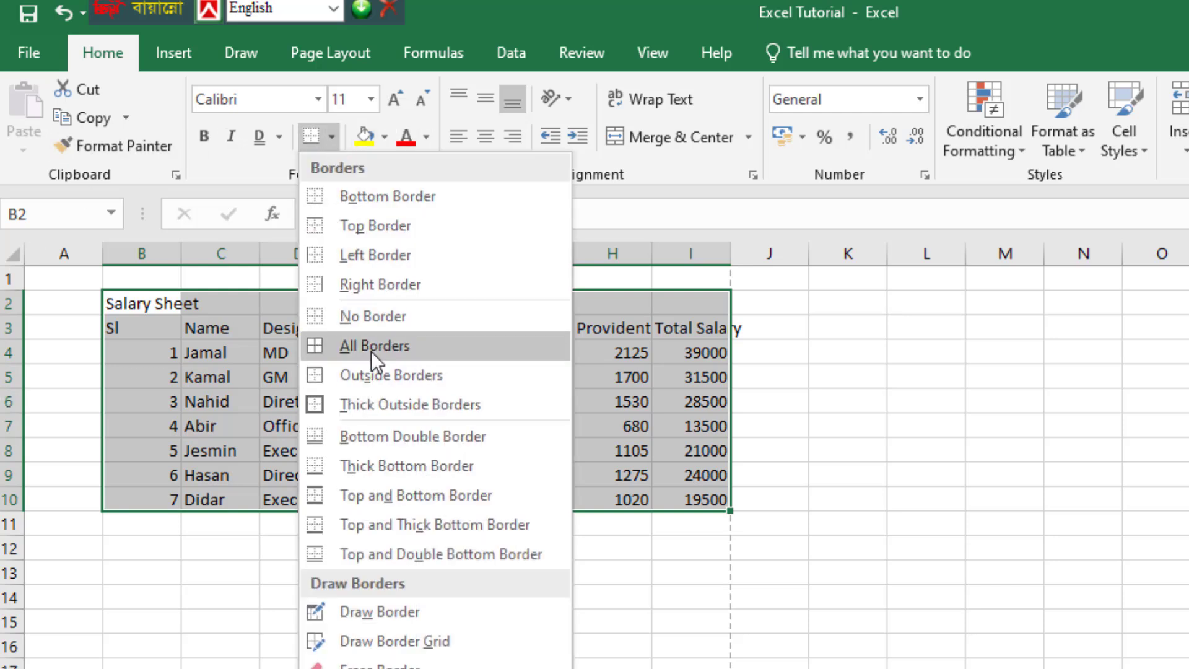
left_click(371, 351)
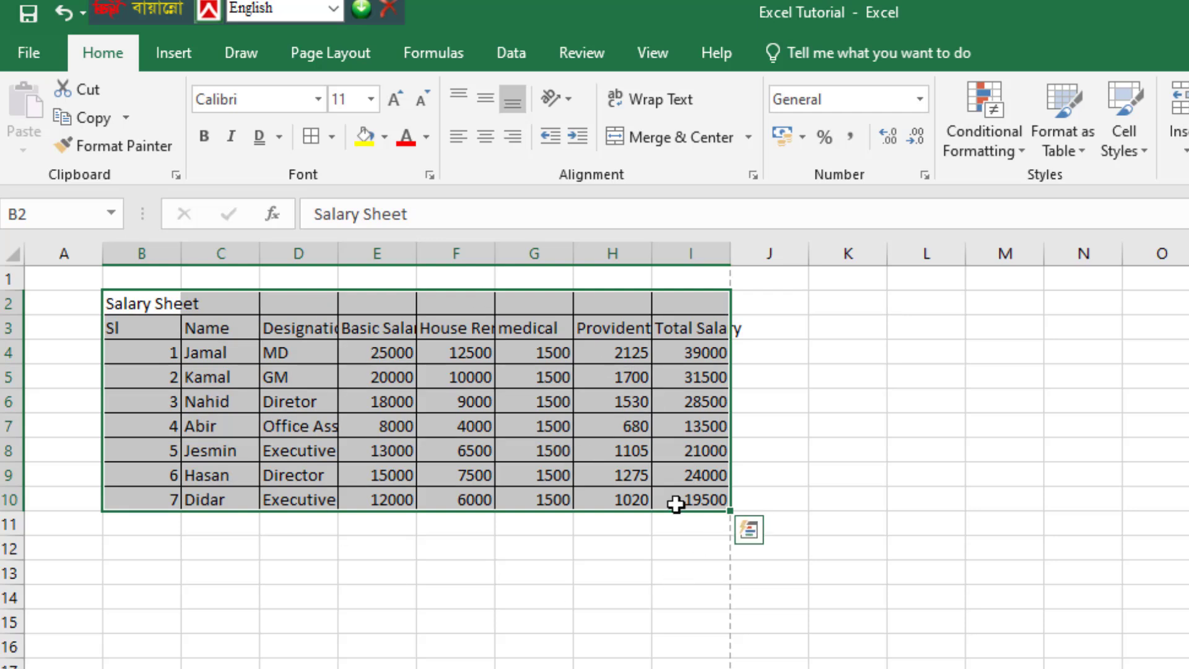
left_click(671, 572)
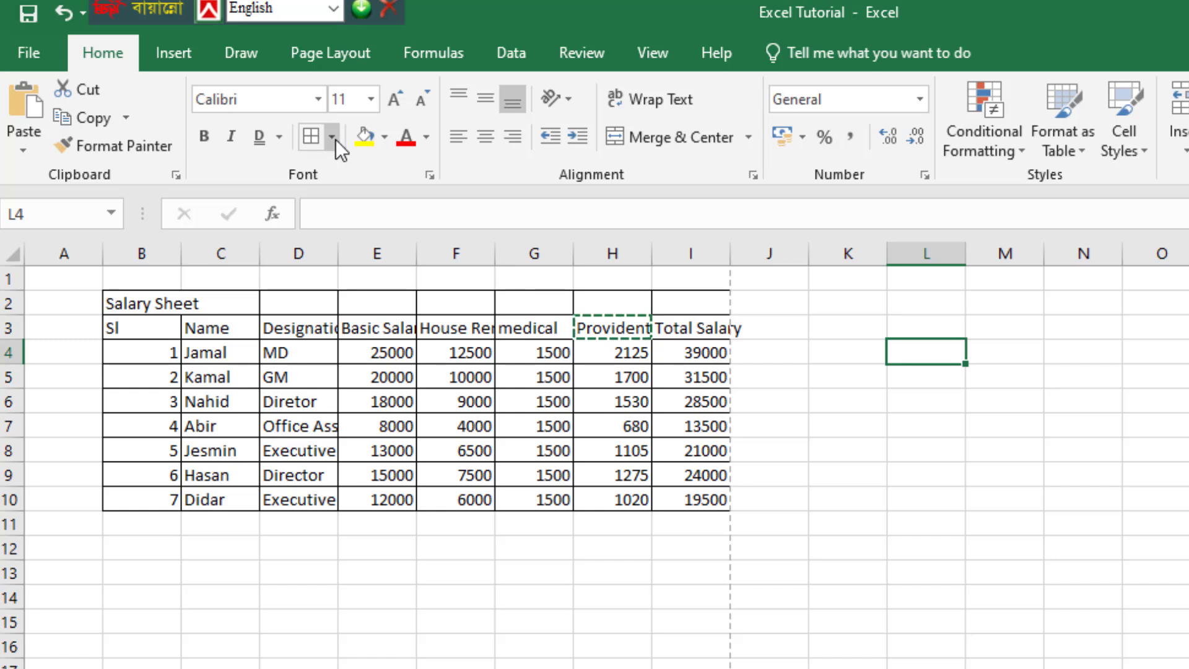
left_click(333, 137)
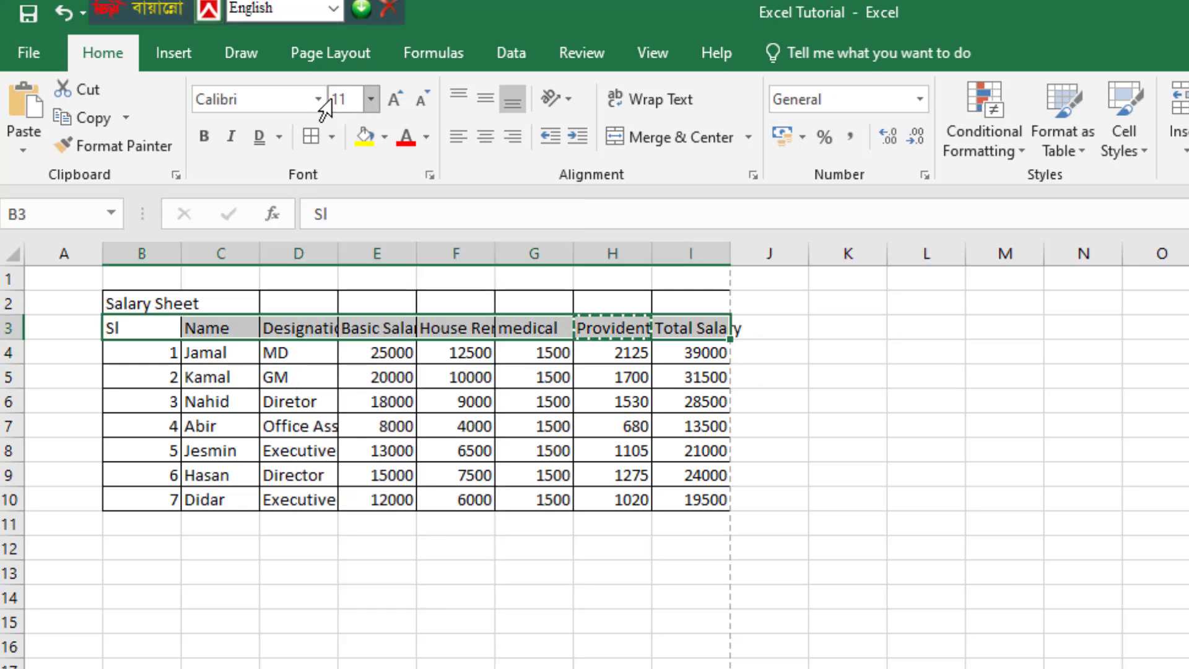
Step: Set the font size of the table headings in B3:I3 to 16 and then to 20
left_click(370, 99)
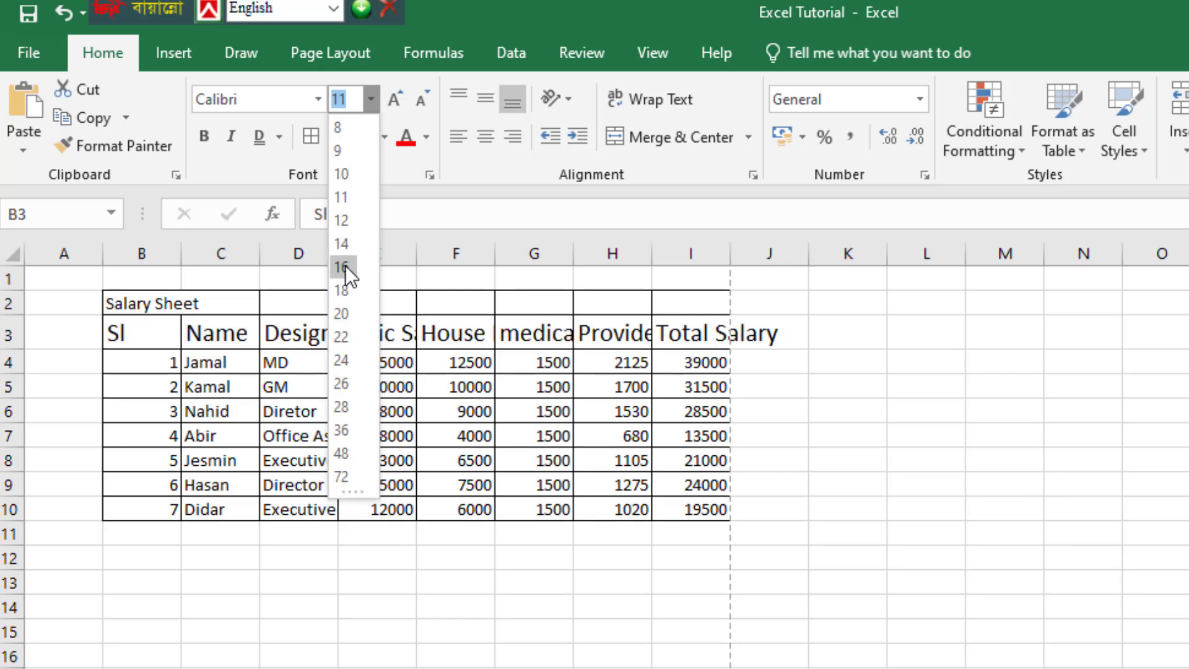
left_click(344, 267)
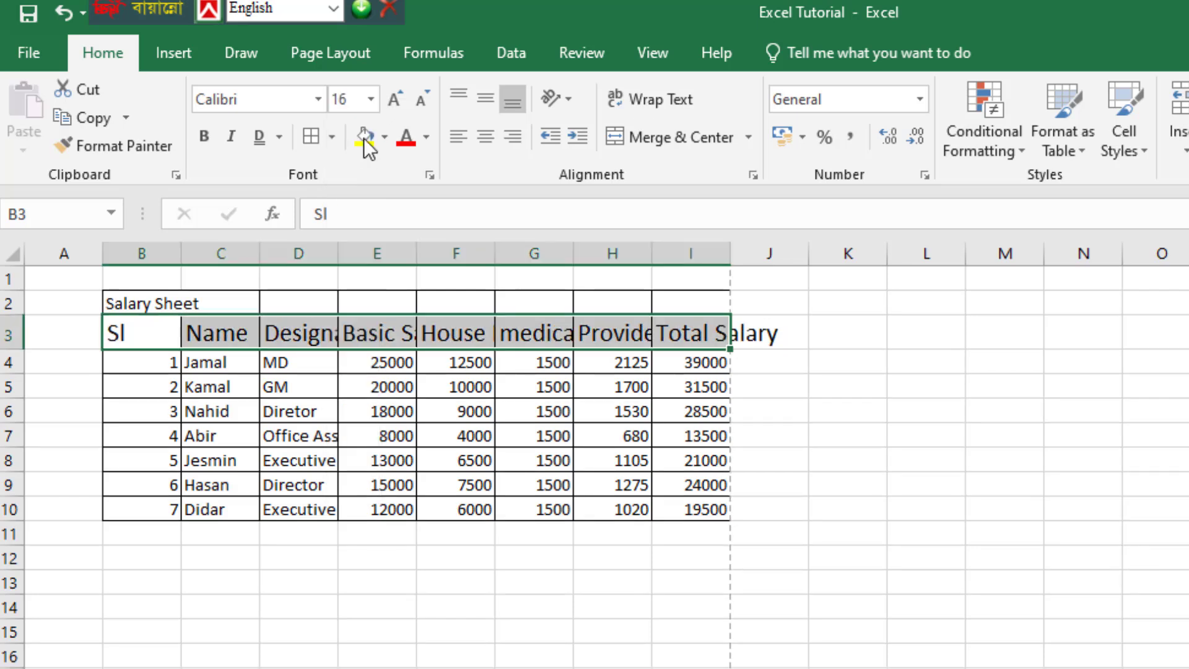
left_click(353, 100)
type("20")
left_click(1083, 668)
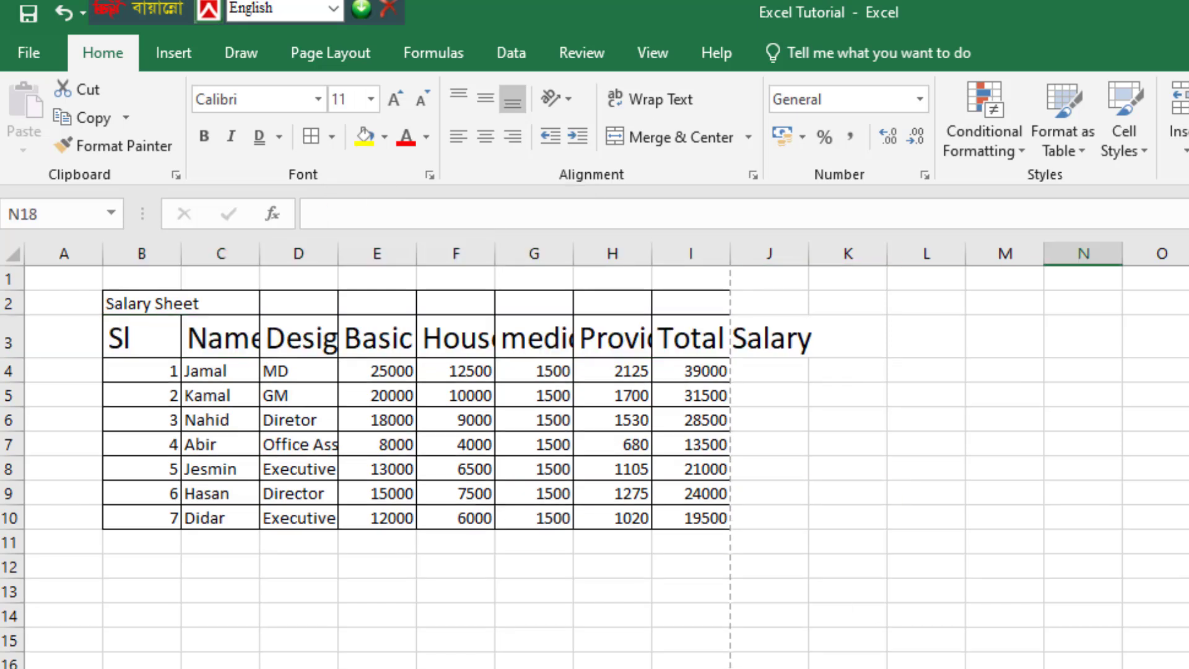
Step: Increase the font size of the headings in B3:J3 to 24 and reduce it again step by step
left_click_drag(154, 338, 753, 342)
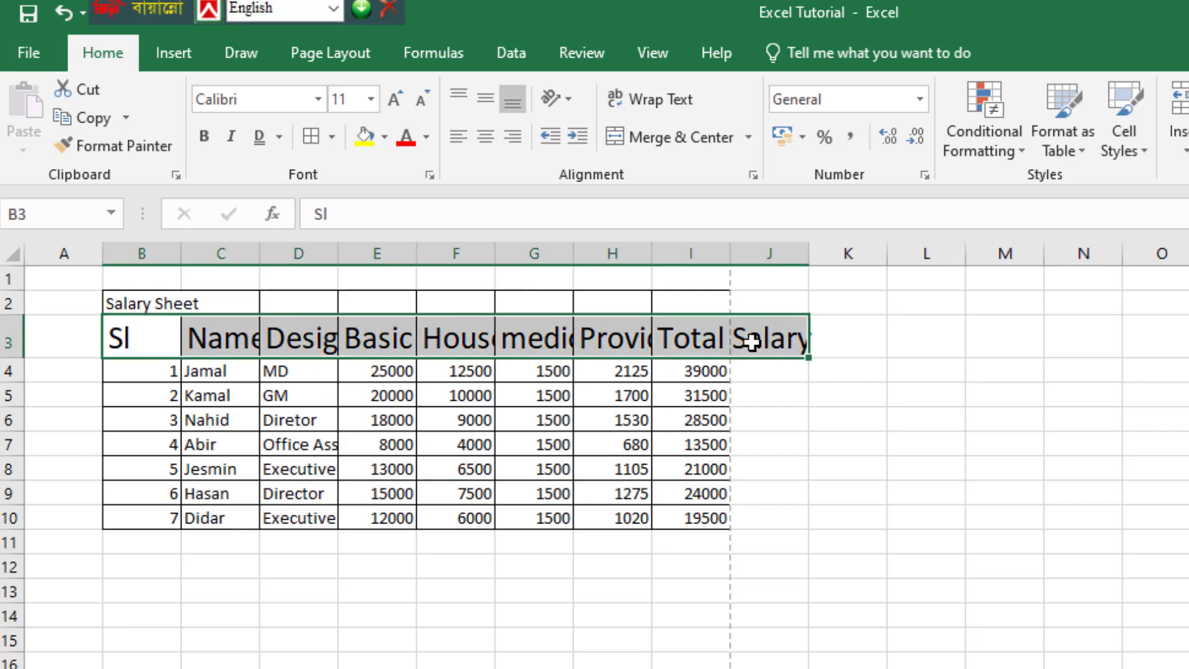
left_click(397, 99)
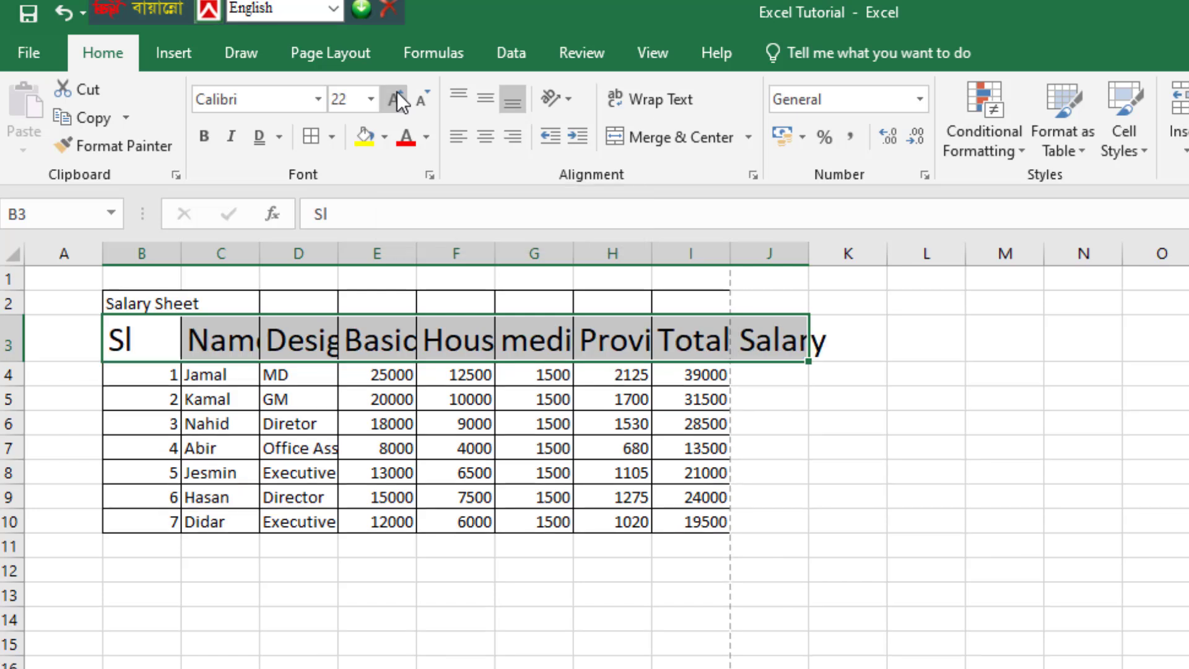
left_click(397, 99)
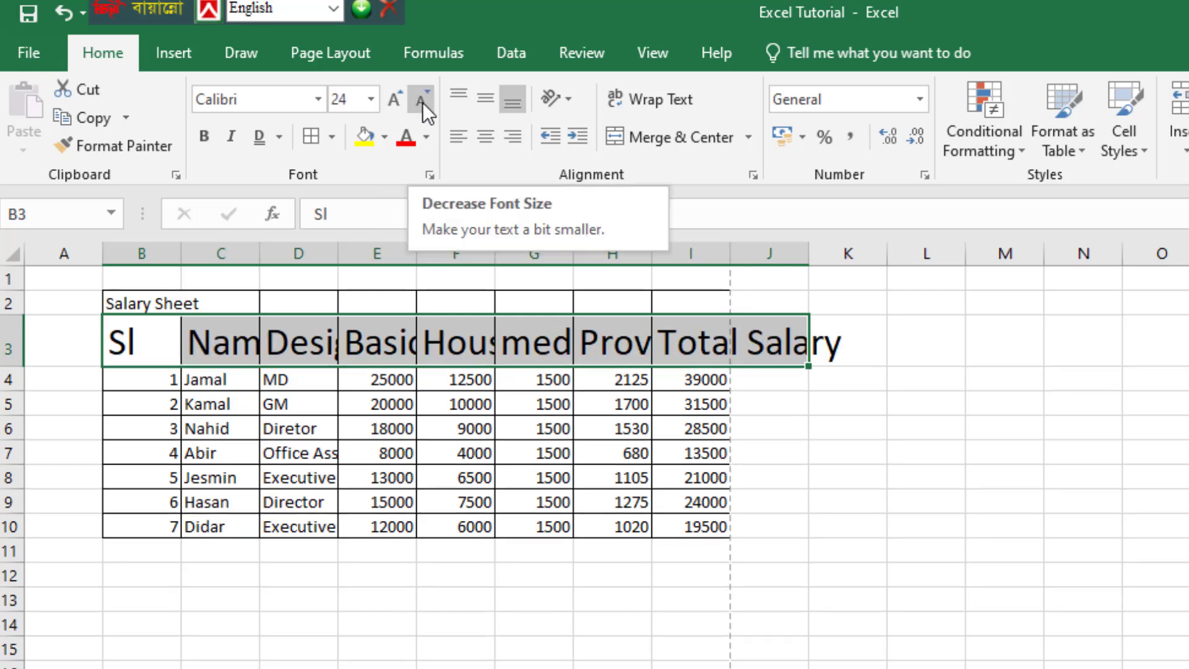
left_click(423, 102)
left_click(422, 102)
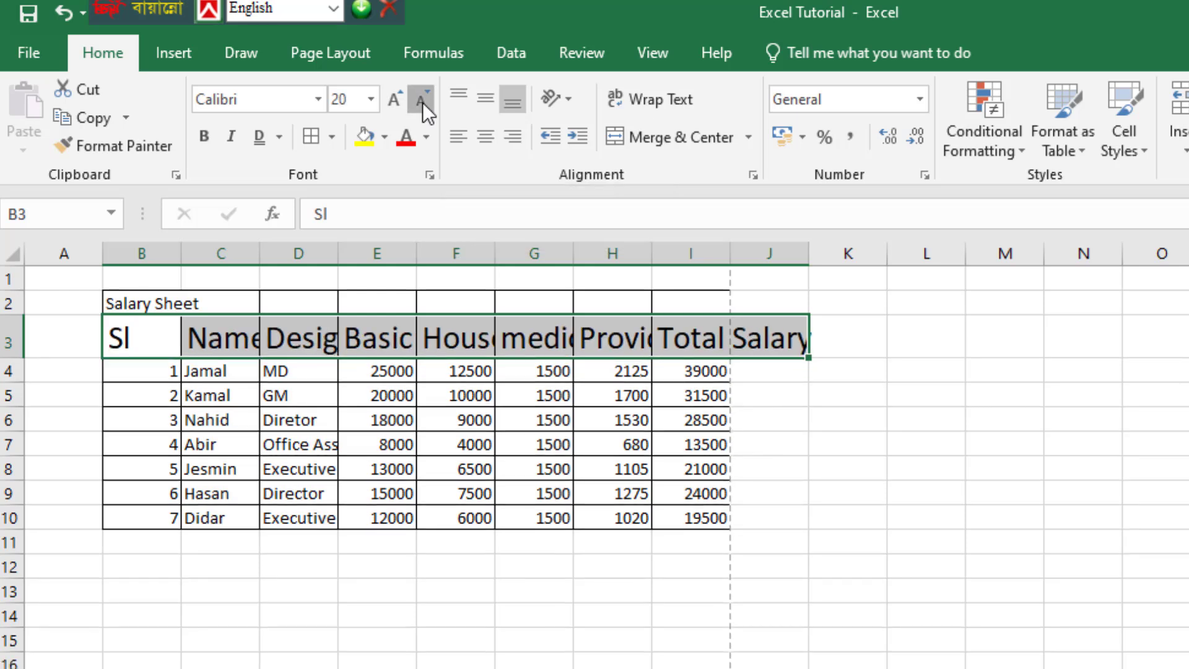
left_click(422, 102)
left_click(422, 102)
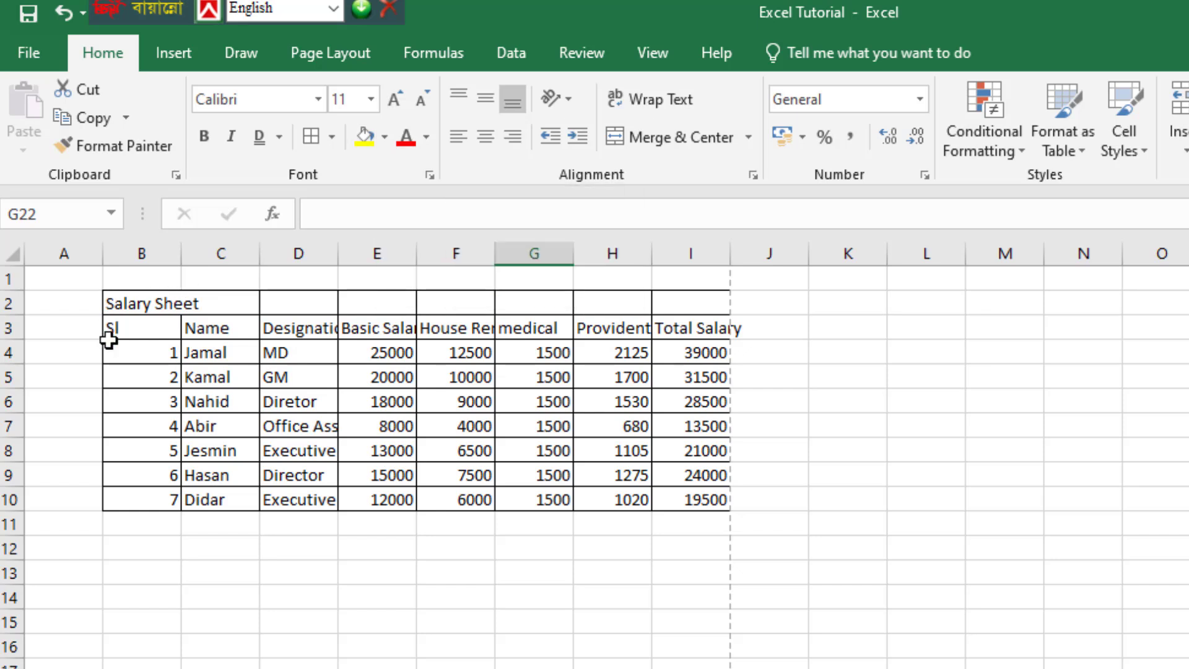
Step: Fill the heading cells B3:I3 with standard yellow and deselect them
left_click_drag(110, 330, 658, 330)
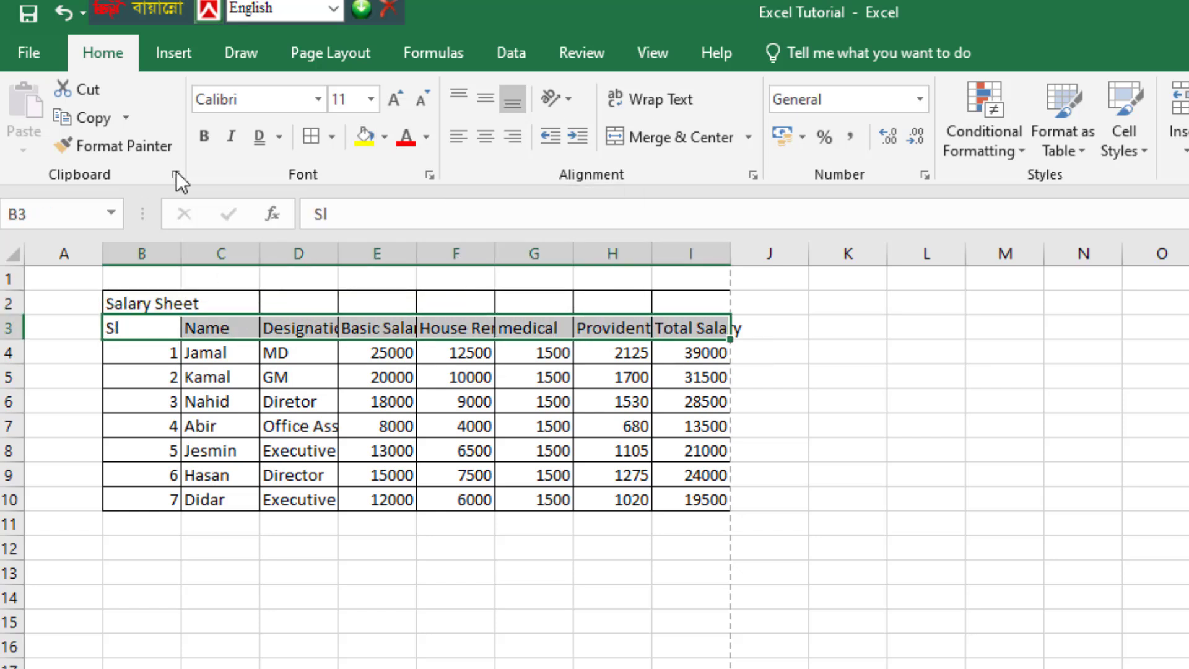
left_click(384, 139)
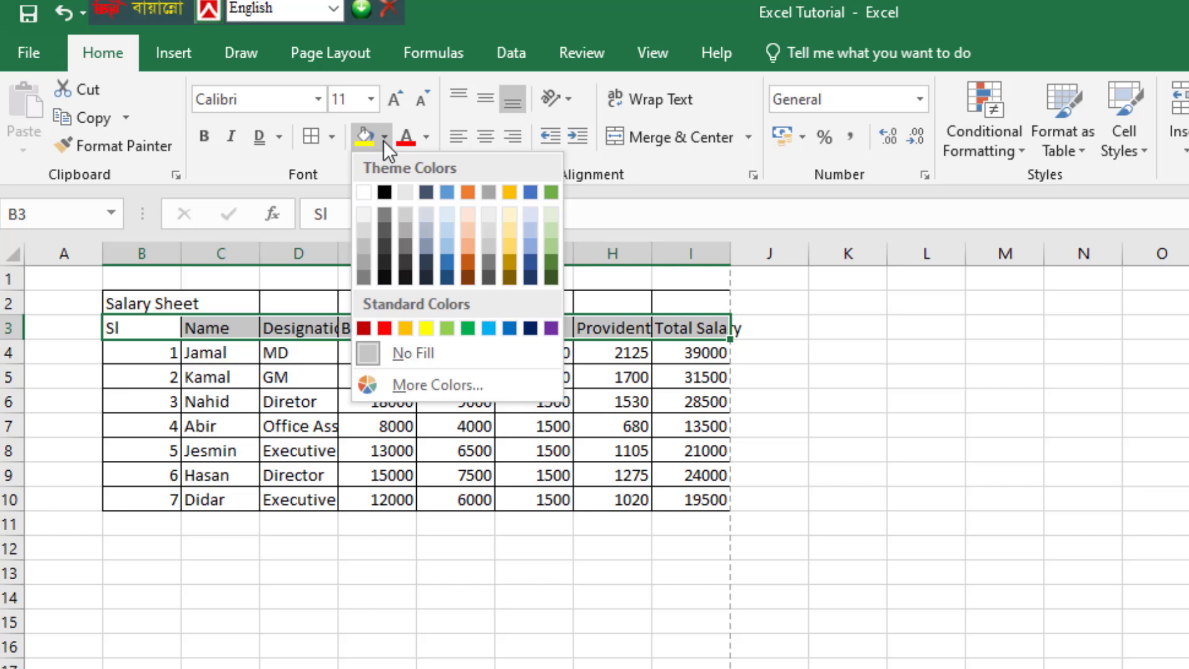
left_click(425, 328)
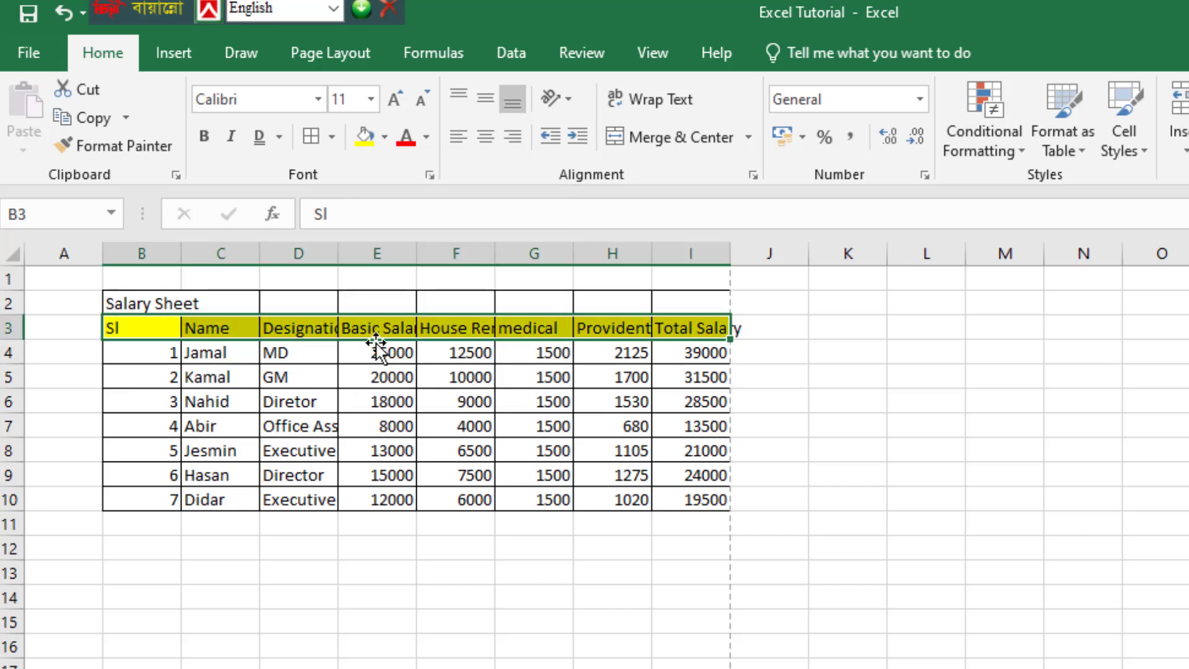
left_click(787, 468)
Step: Change the font color of the headings in B3:I3 to standard red and deselect them
left_click_drag(119, 322, 677, 321)
left_click(424, 133)
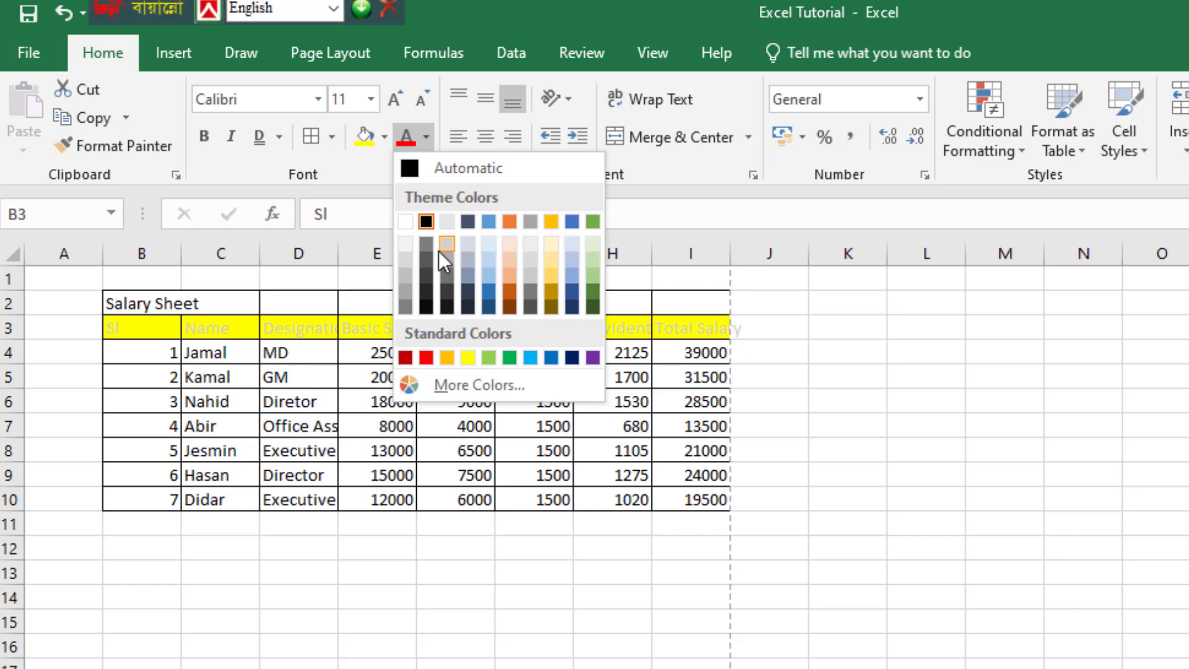
left_click(428, 356)
left_click(534, 566)
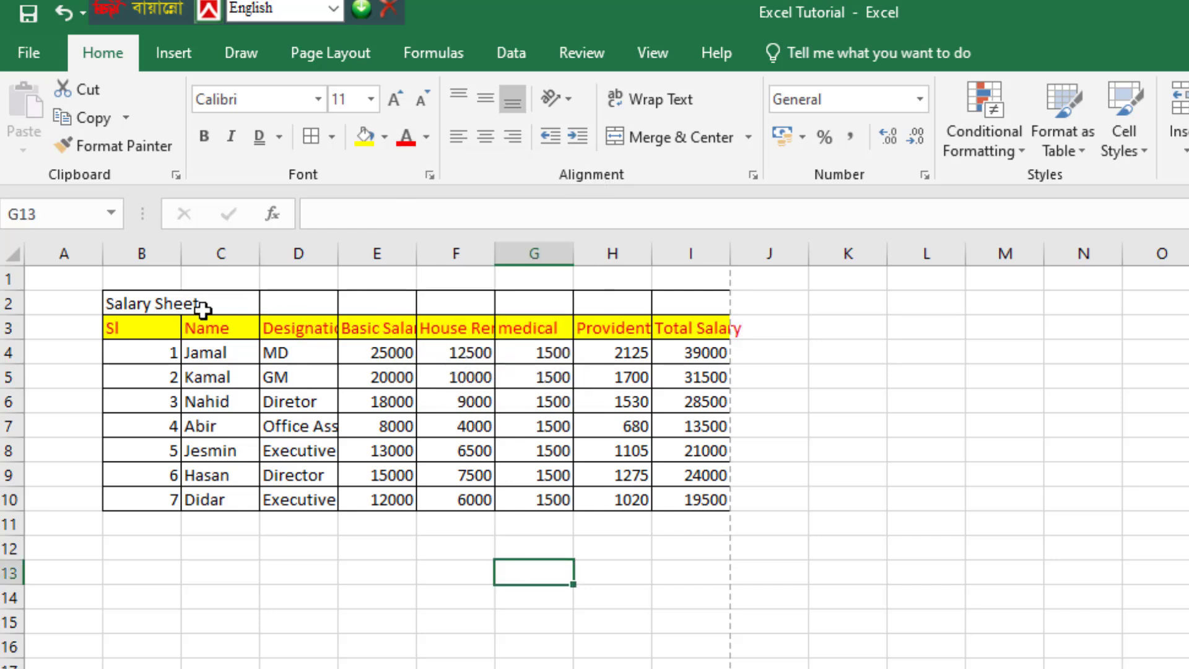
Step: Remove the fill from the heading cells B3:I3 and set their font color back to black
left_click_drag(256, 329, 691, 328)
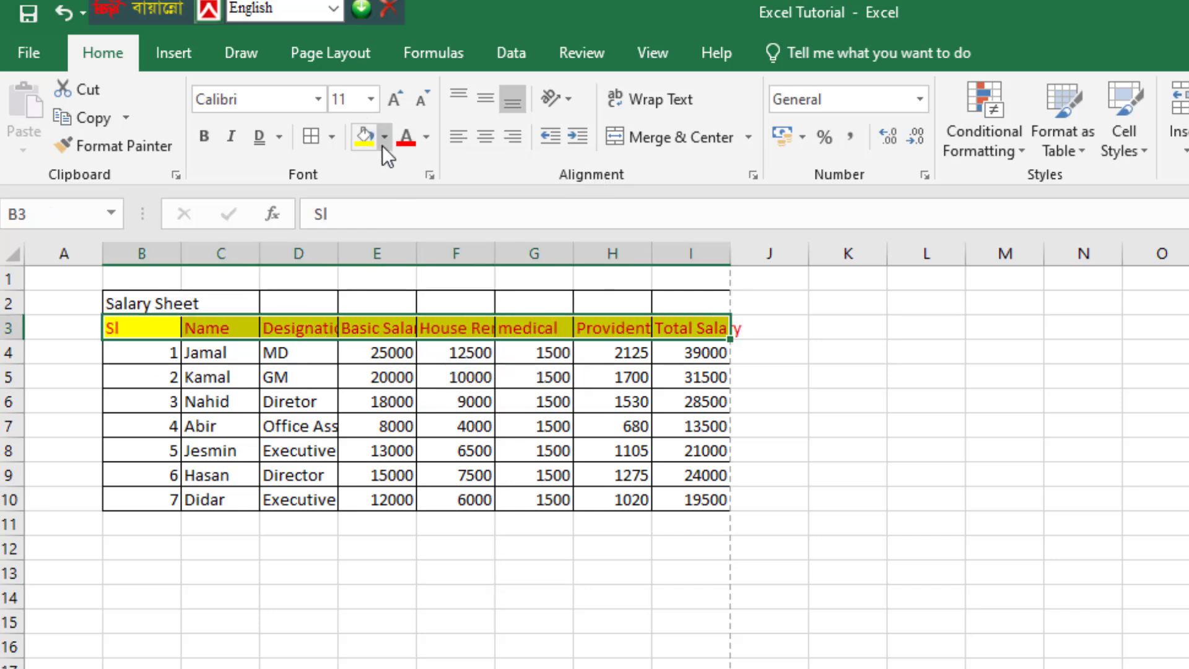
left_click(383, 143)
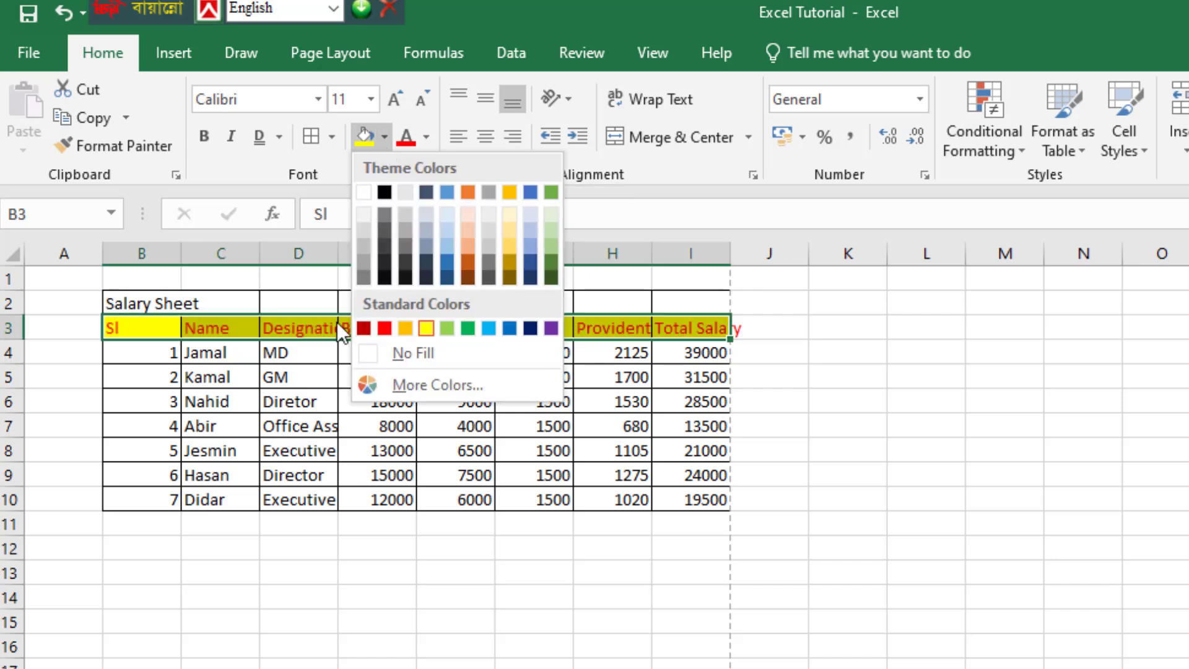
left_click(358, 349)
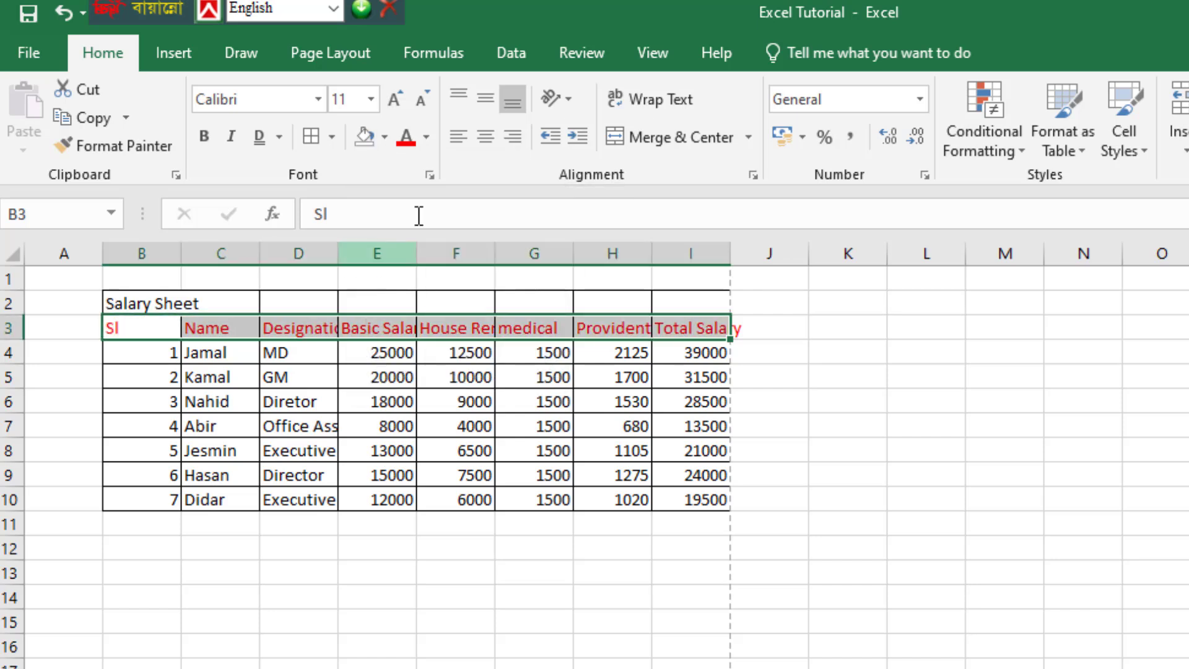
left_click(421, 145)
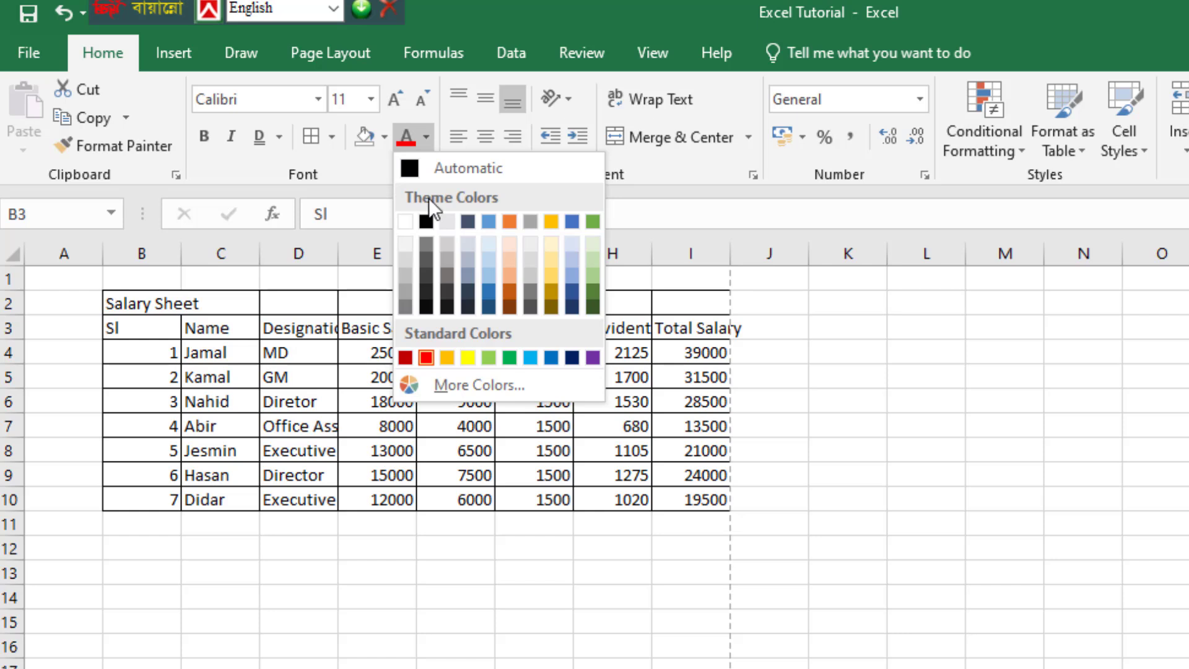
left_click(426, 221)
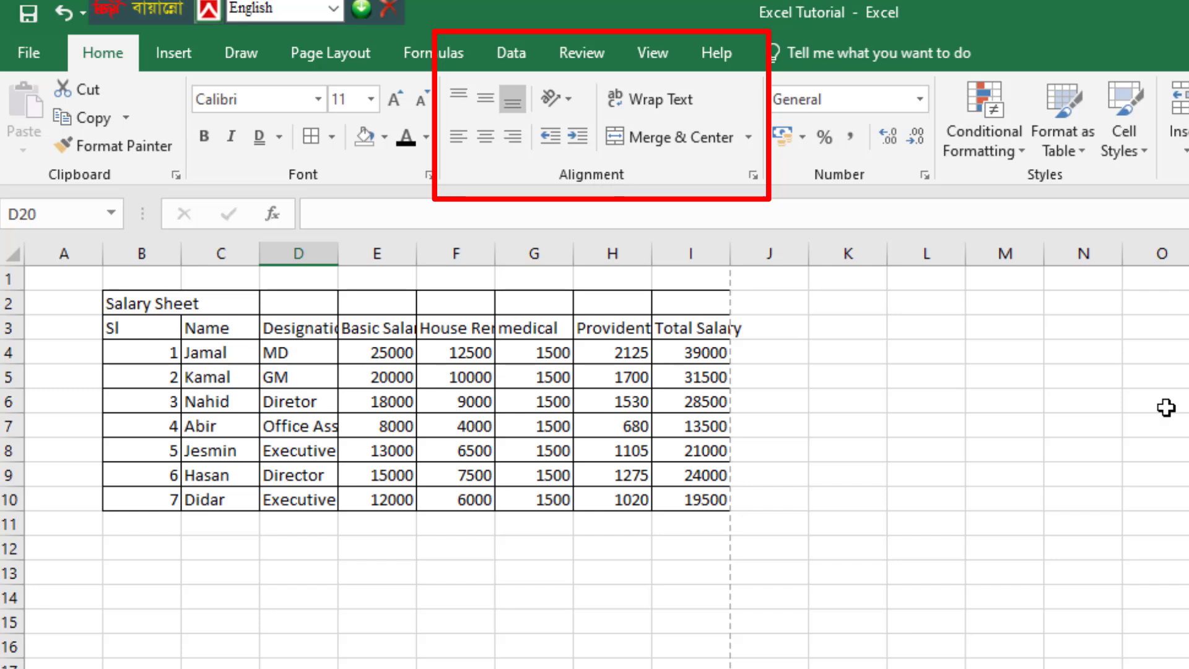
Step: Make row 3 about twice as tall and align the headings in B3:I3 to the top, middle and finally bottom of their cells
left_click_drag(146, 324, 697, 328)
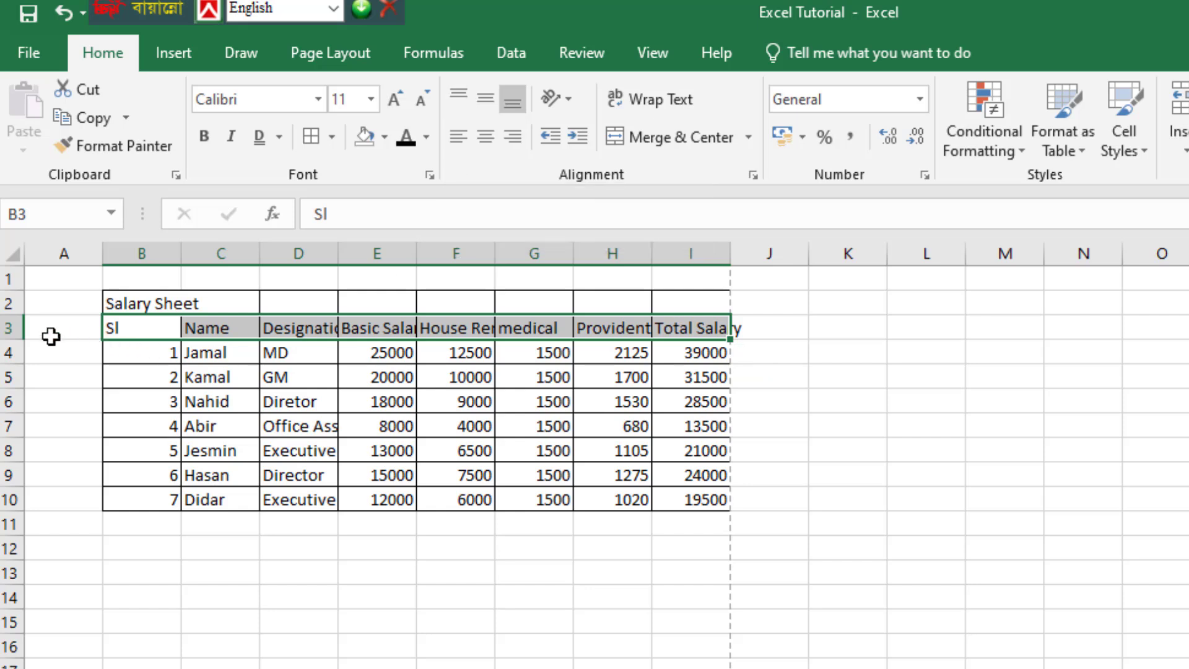
left_click_drag(8, 341, 4, 368)
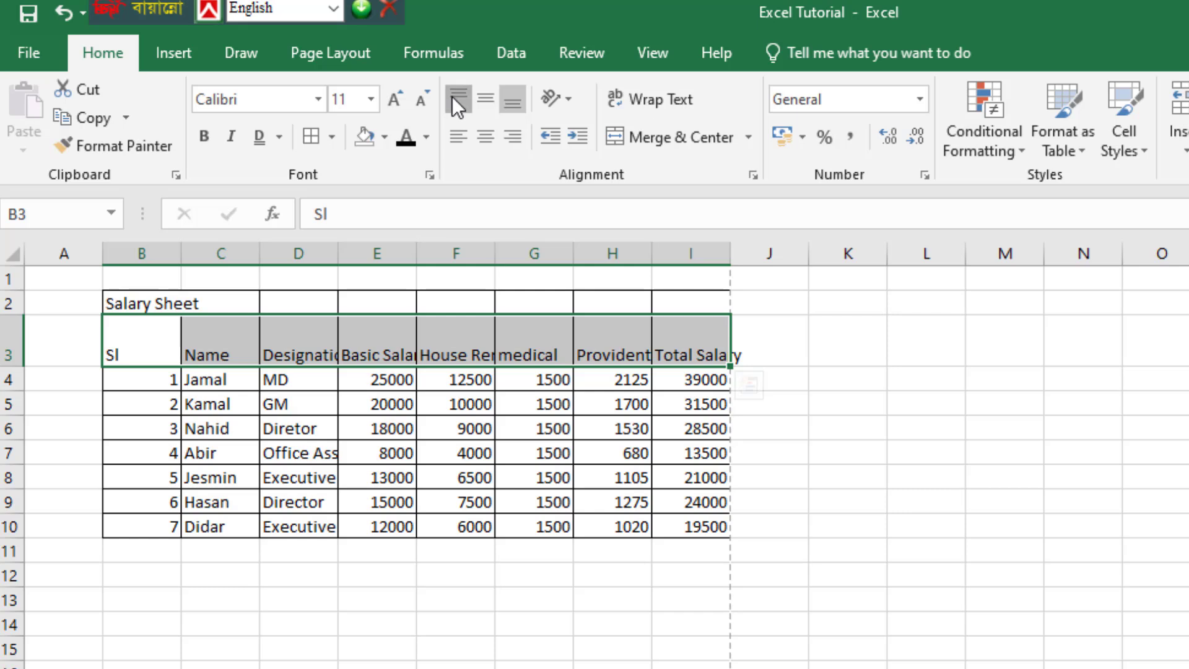
left_click(458, 100)
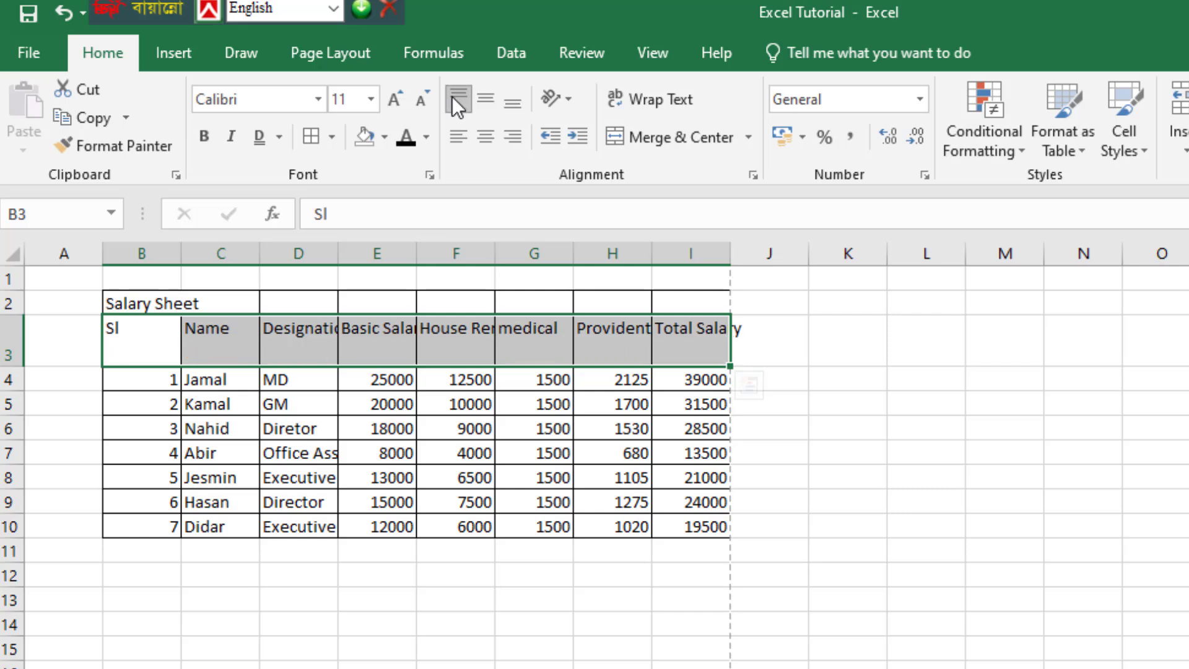
left_click(487, 99)
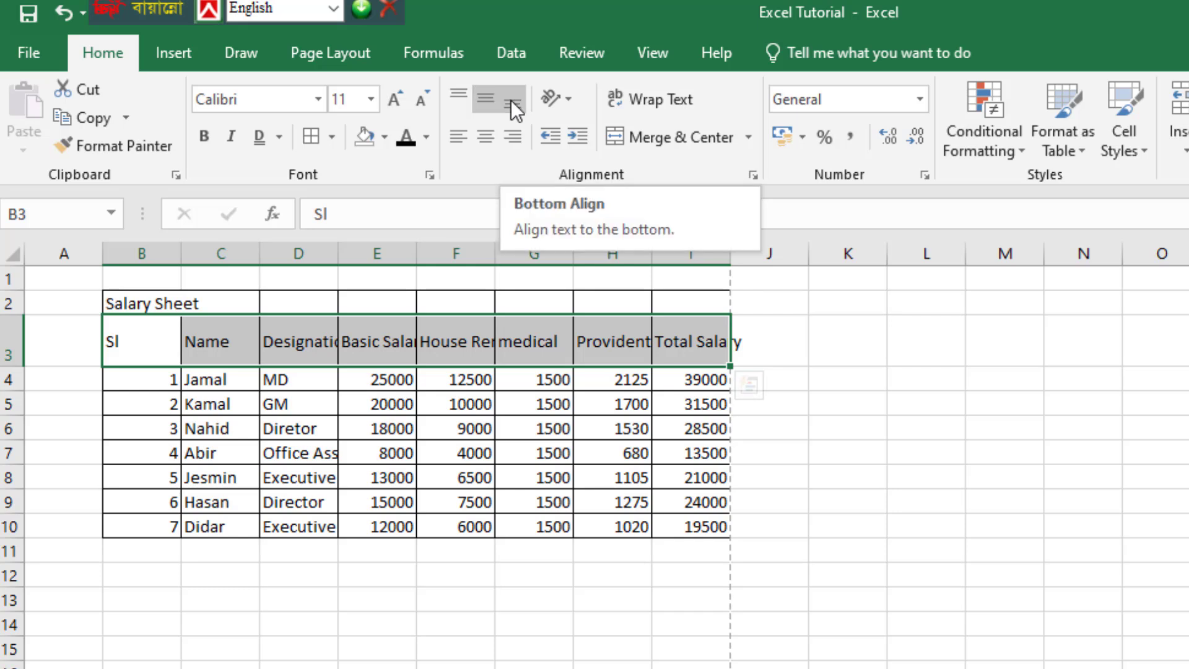
left_click(511, 99)
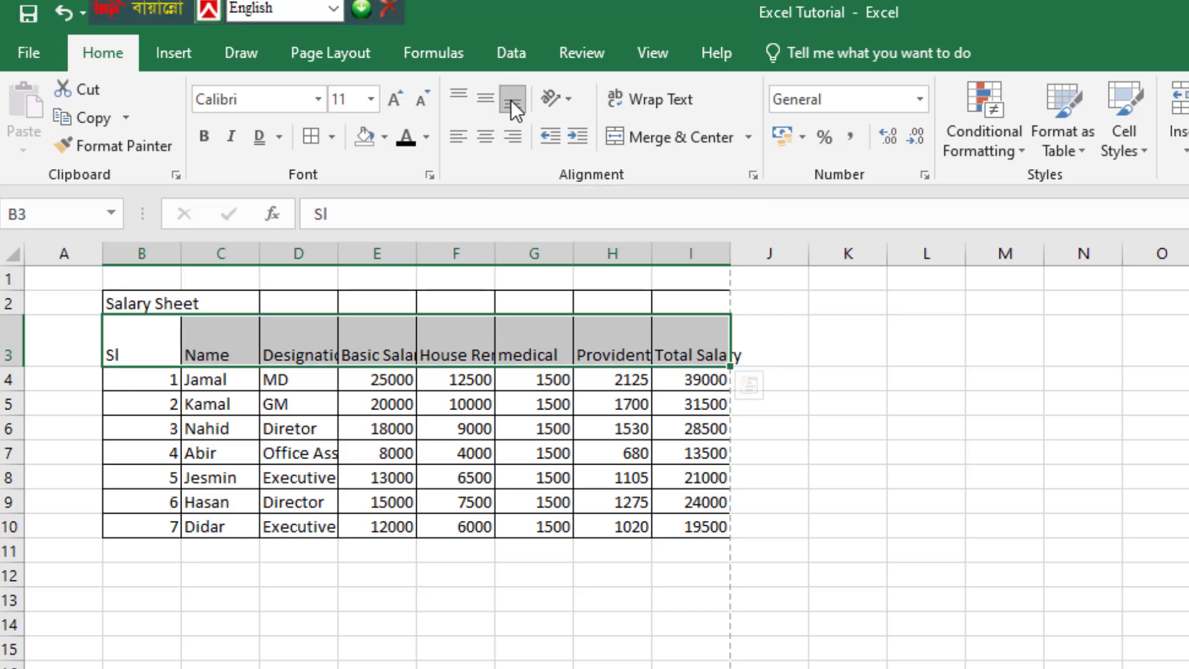
Step: Try left, center and right alignment on the headings in B3:I3, finish with them centered horizontally, and deselect them
left_click(463, 144)
left_click(493, 132)
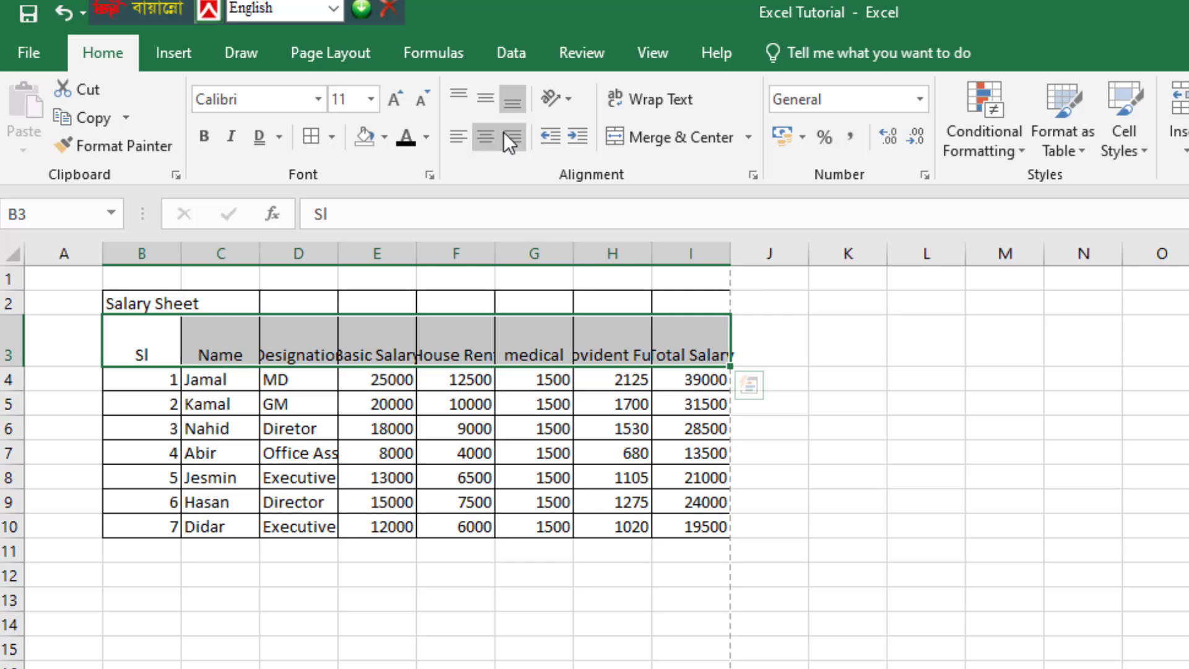
left_click(514, 131)
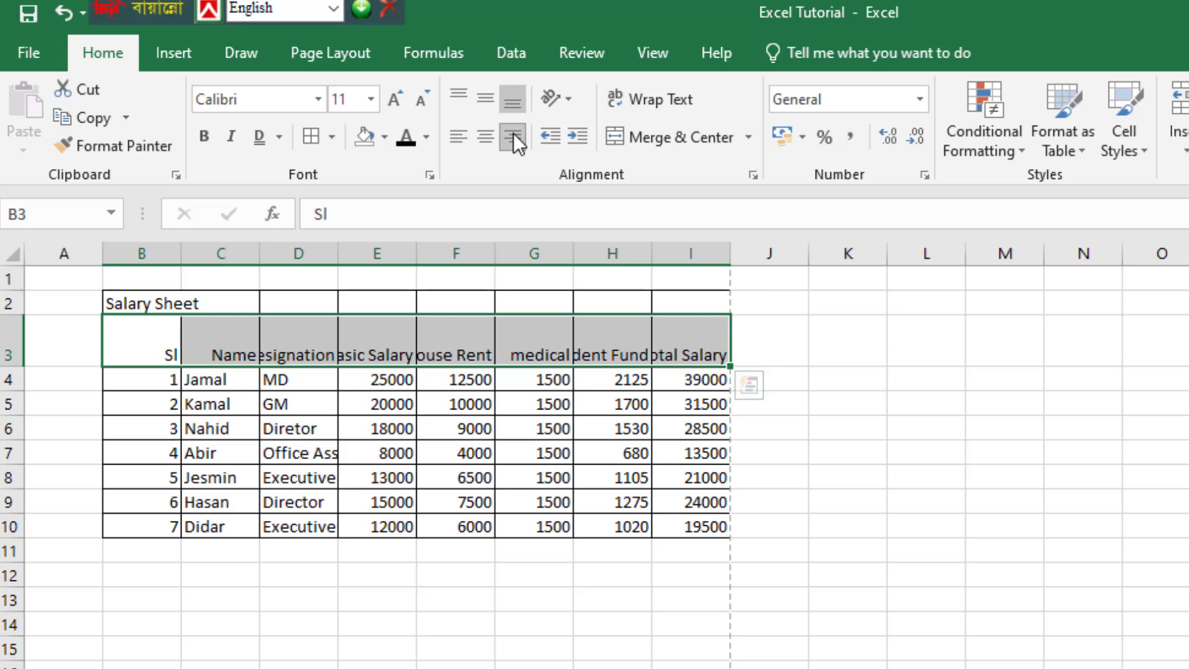
left_click(487, 131)
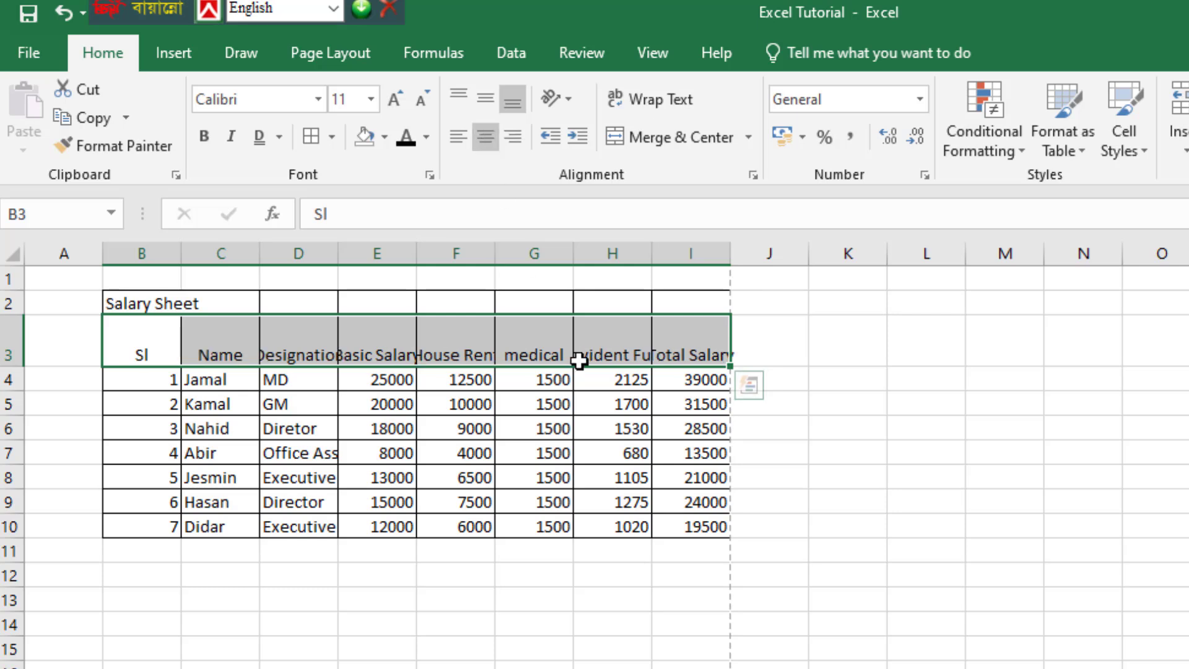
left_click(926, 474)
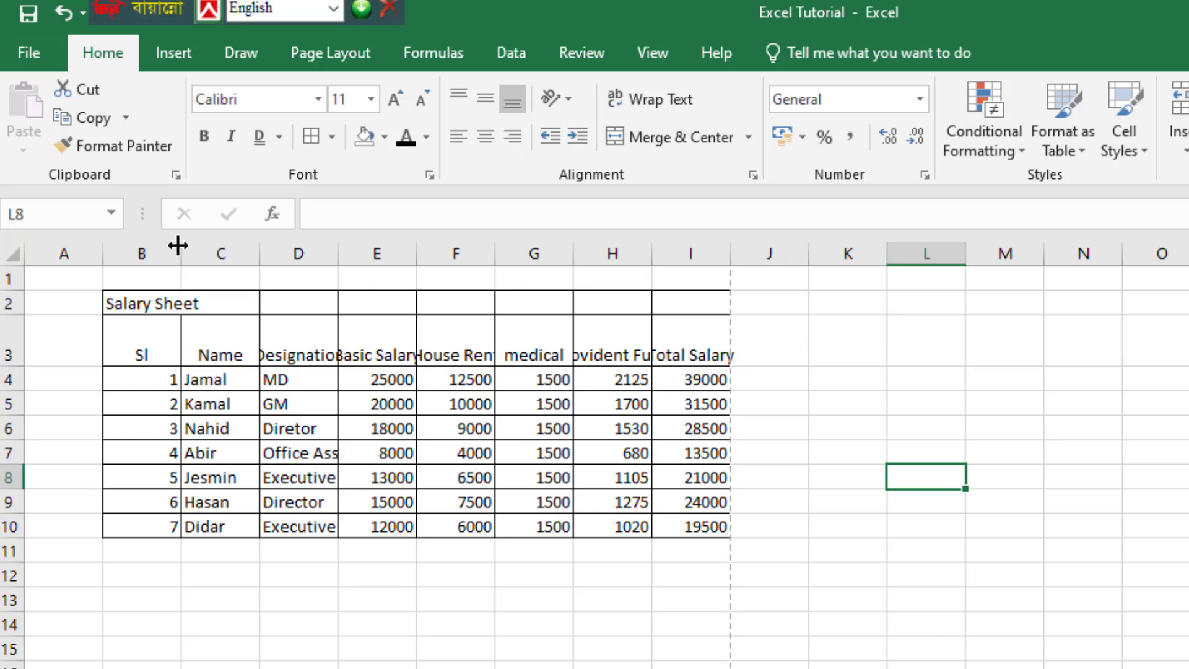
Step: Narrow column B slightly
mouse_move(181, 250)
left_mouse_down()
mouse_move(136, 251)
mouse_move(205, 258)
mouse_move(205, 271)
mouse_move(169, 257)
left_mouse_up()
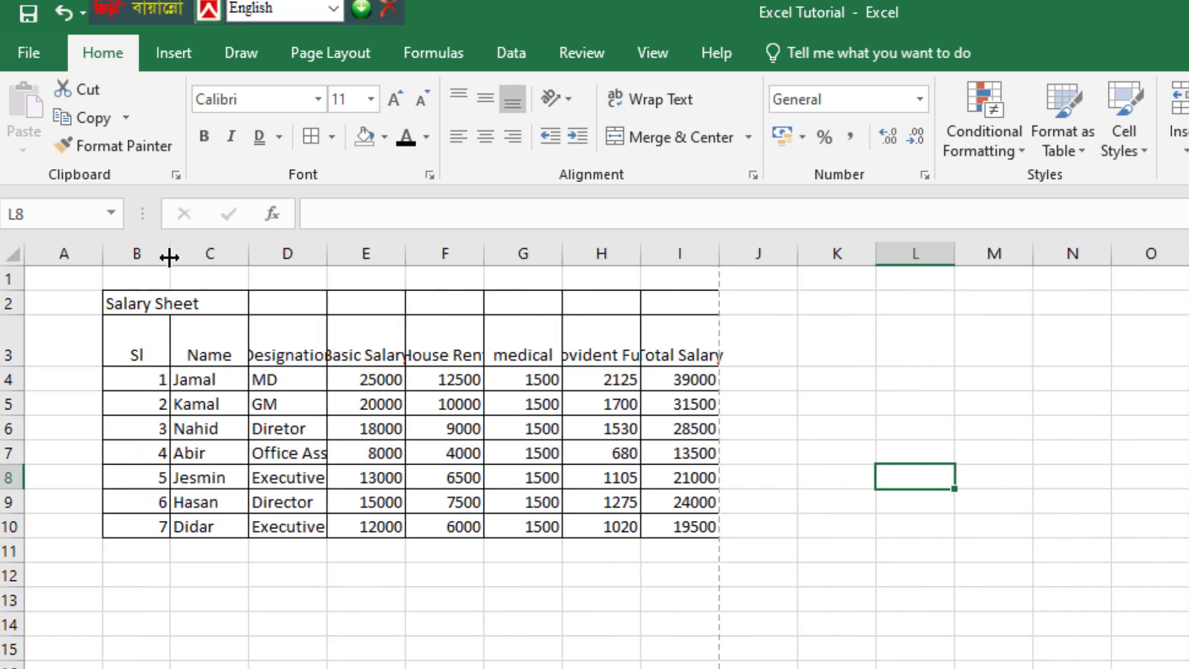
double_click(169, 257)
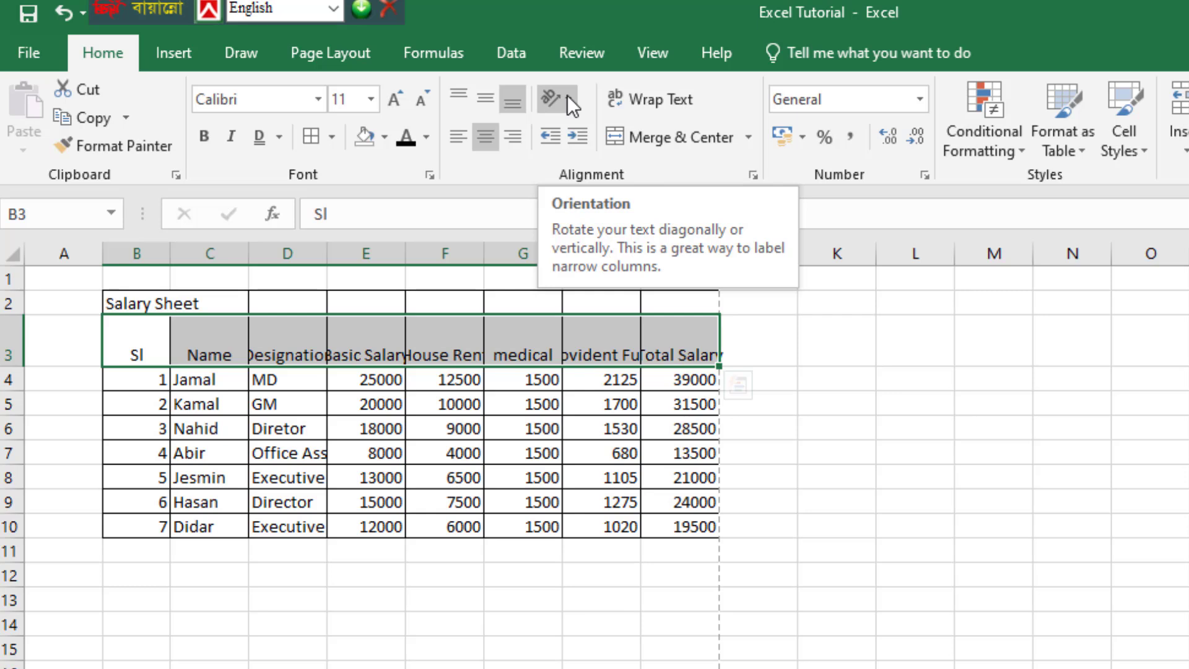
Step: Try the counterclockwise, clockwise, vertical, rotate-up and rotate-down text orientations on the headings in B3:I3
left_click(570, 97)
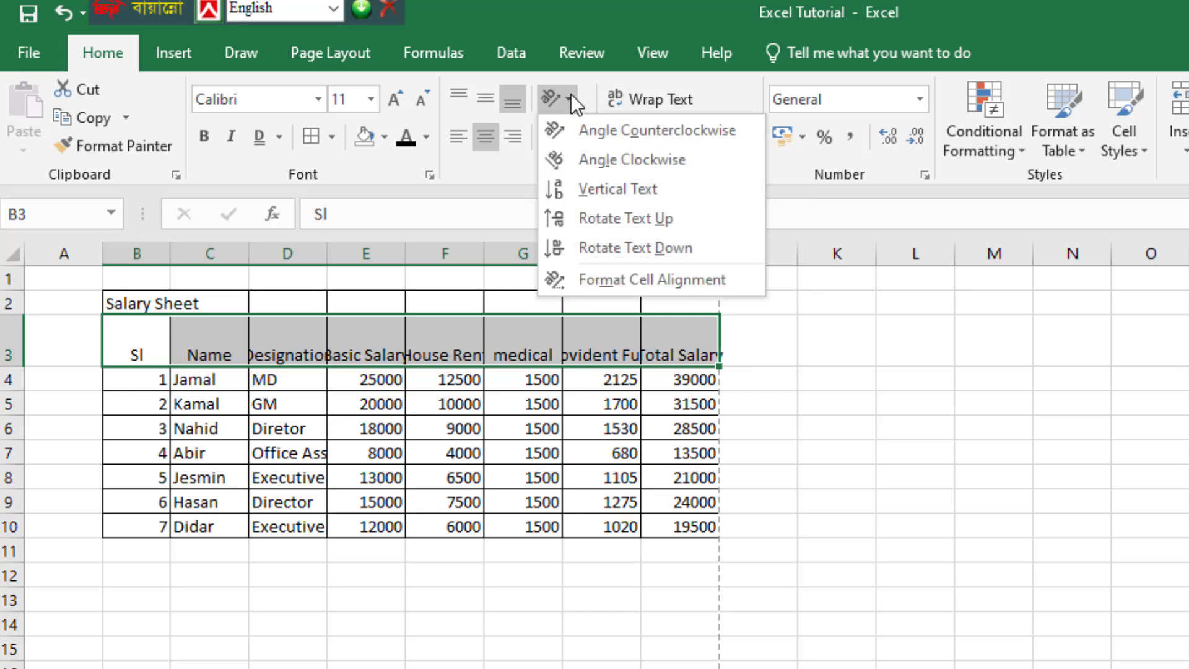
left_click(618, 140)
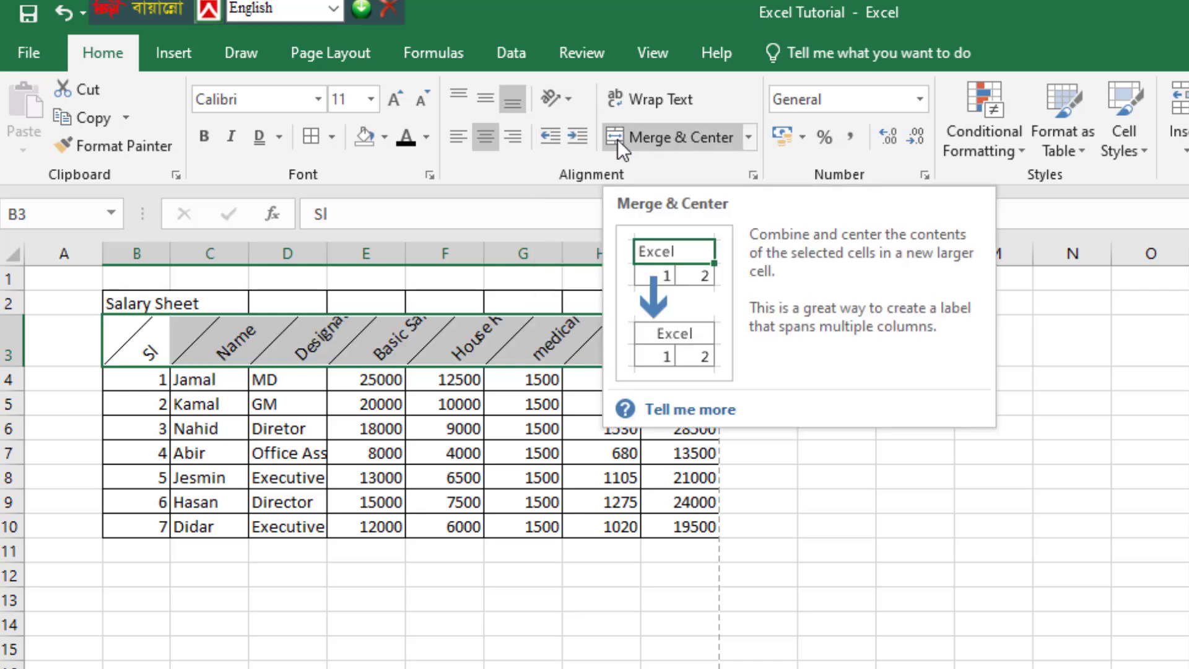
left_click(554, 98)
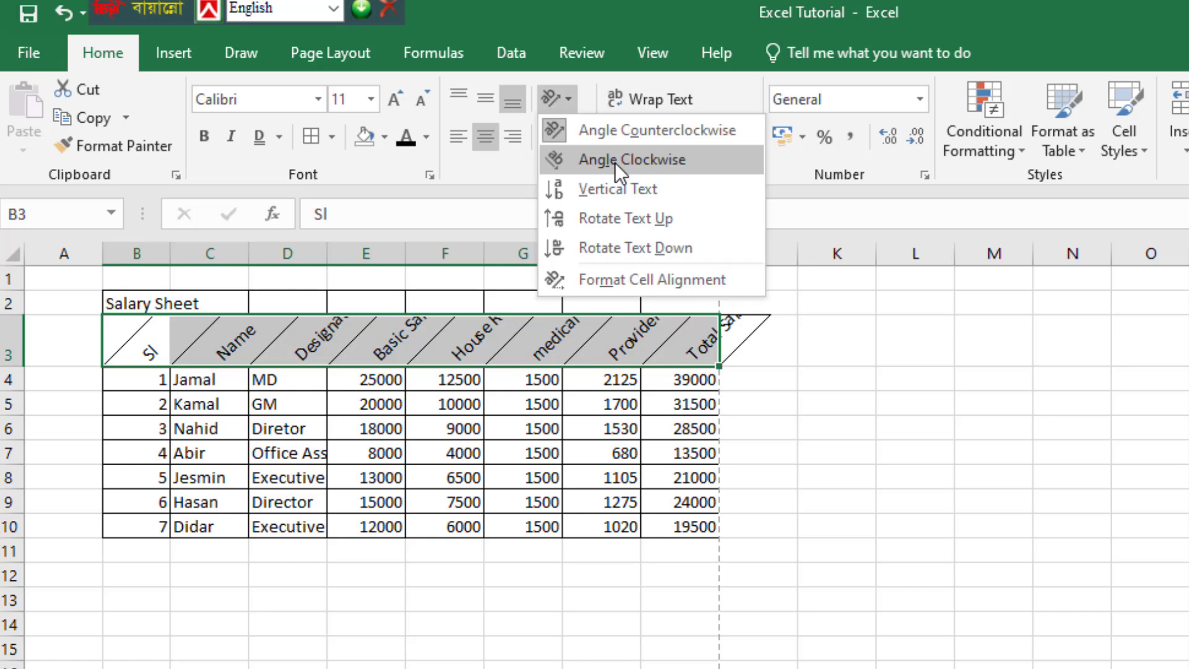
left_click(615, 162)
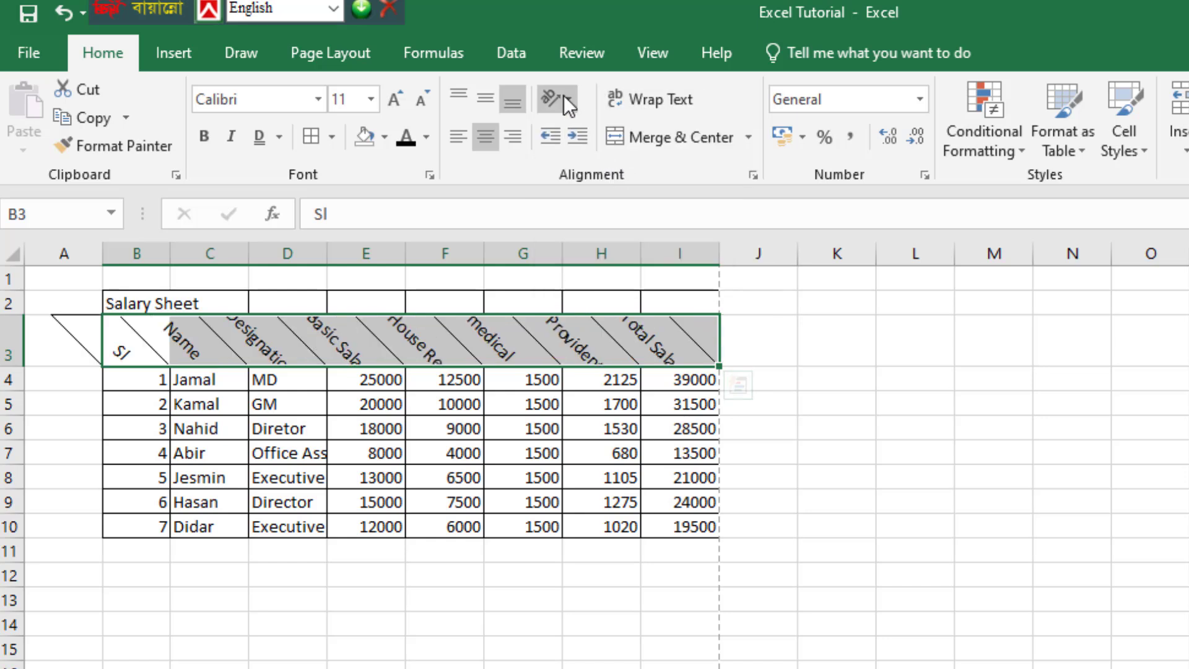
left_click(569, 97)
left_click(600, 189)
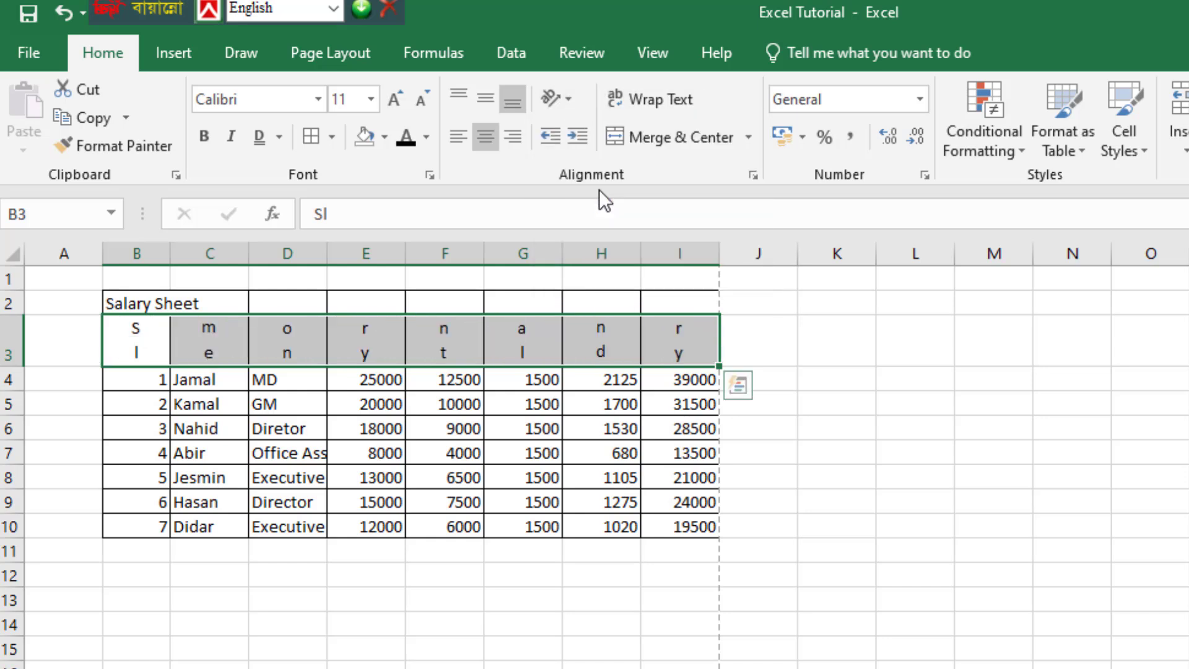
left_click(571, 102)
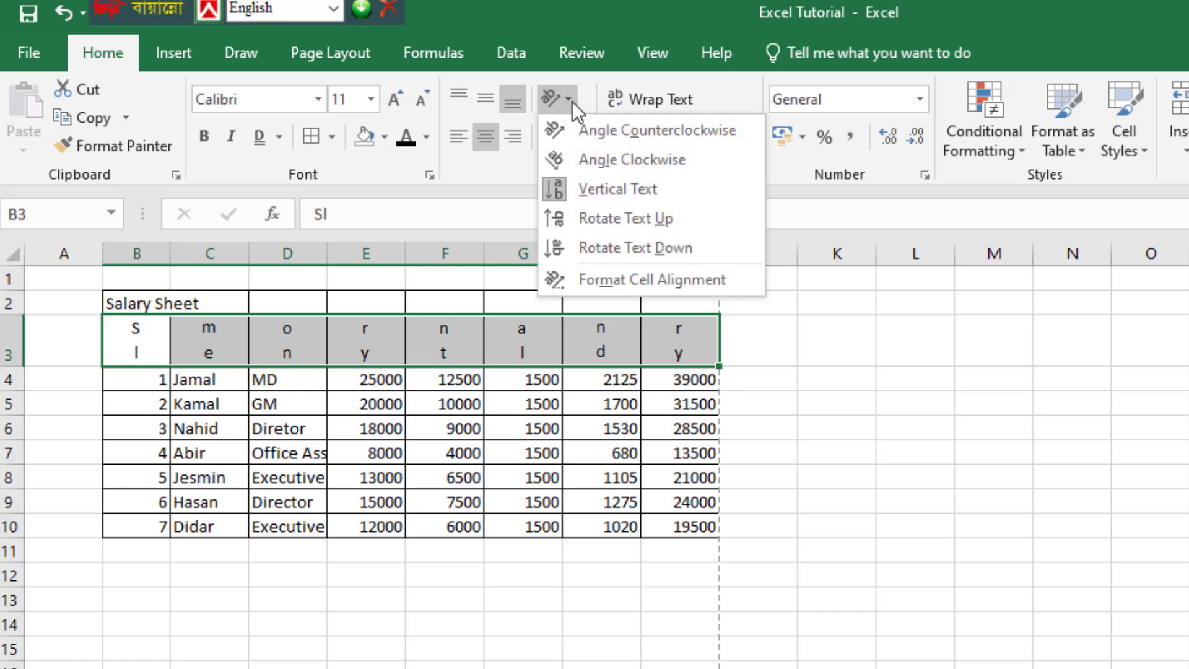
left_click(626, 220)
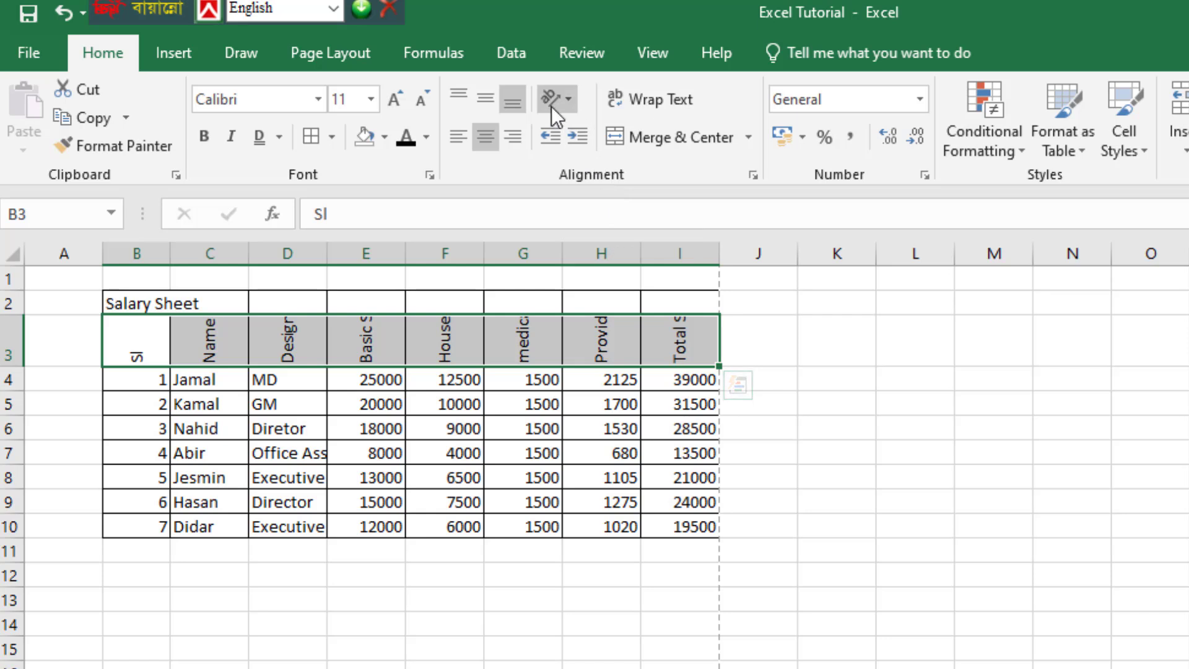
left_click(569, 99)
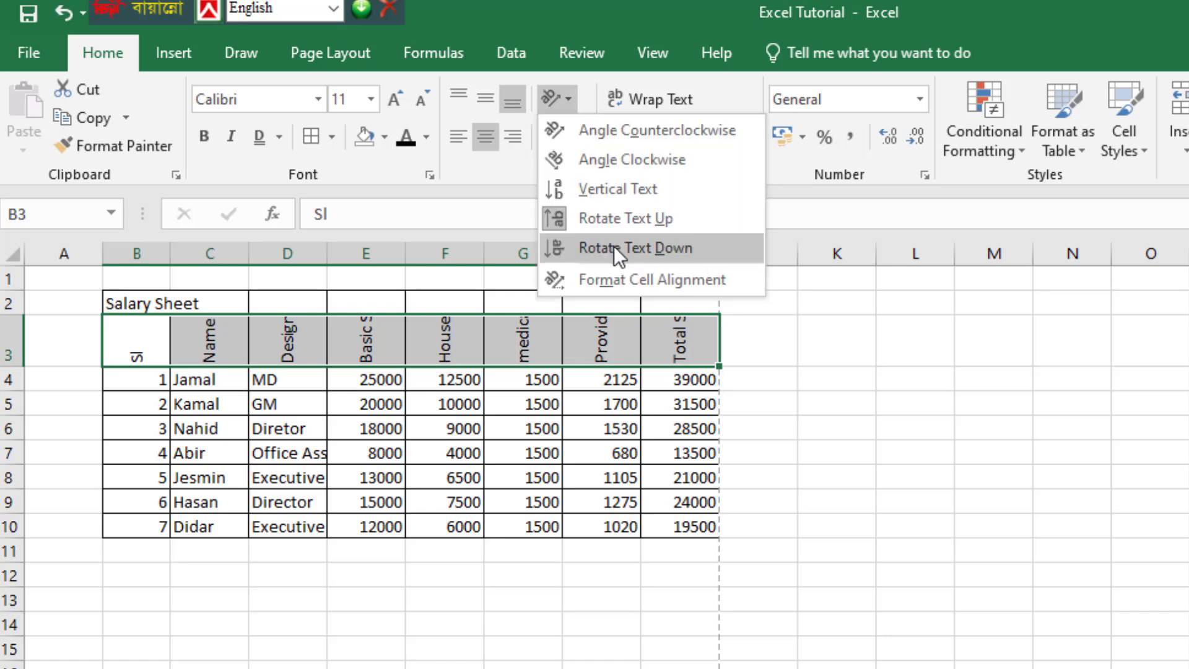
left_click(615, 247)
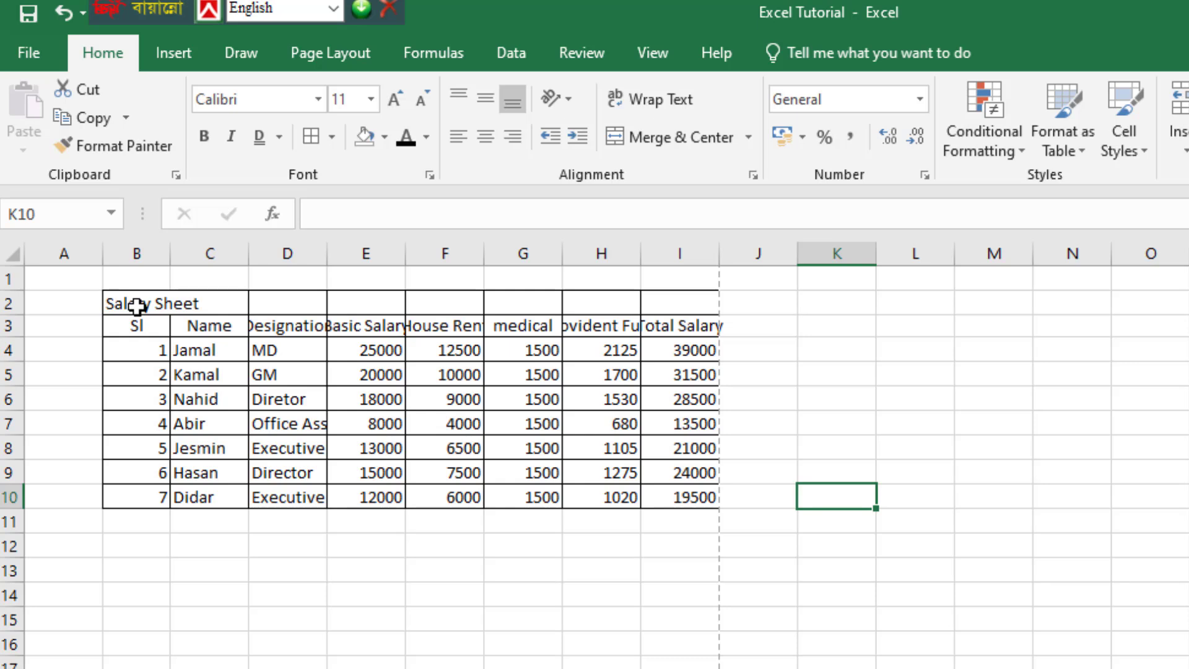
Step: Merge and center the Salary Sheet title across B2:I2 and deselect it
left_click_drag(137, 305, 340, 300)
left_click(186, 303)
left_click_drag(159, 304, 645, 304)
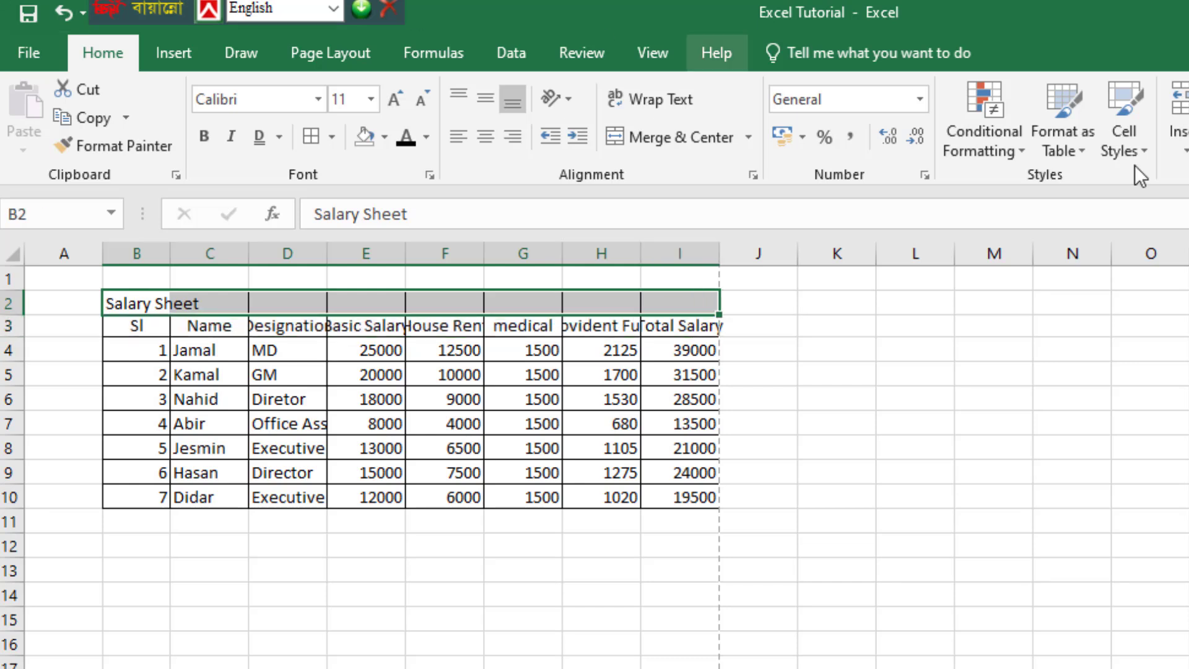
left_click(651, 136)
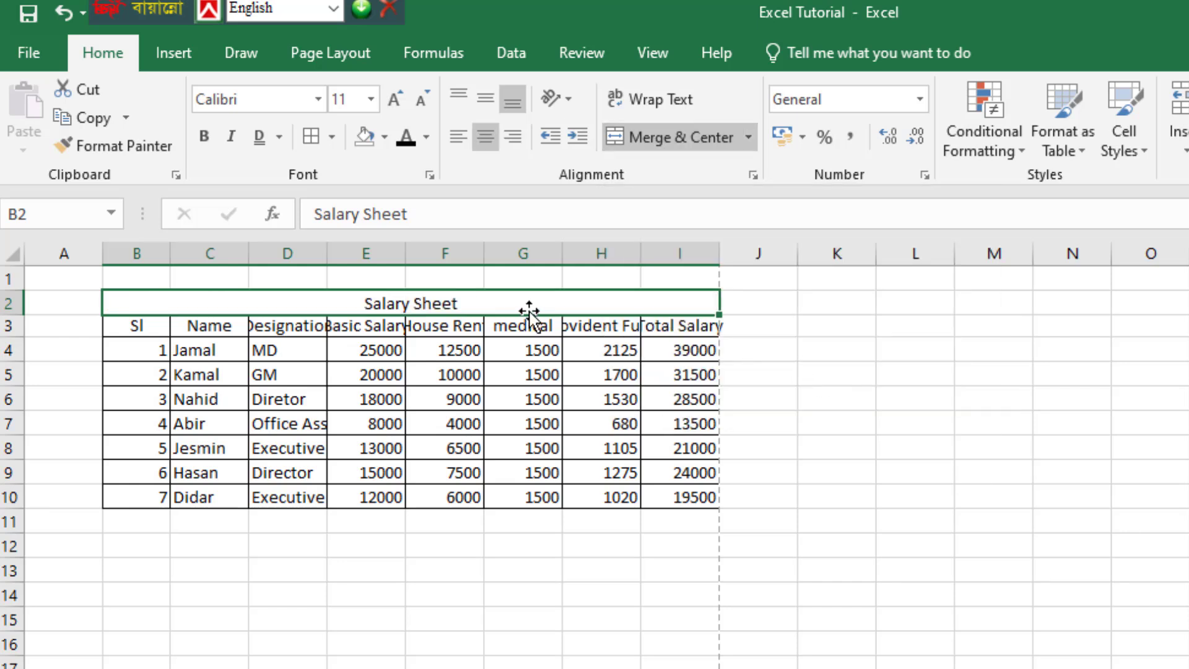
left_click(931, 423)
Step: Try the Number, Currency and Accounting formats on the first Total Salary value in I4
left_click(697, 344)
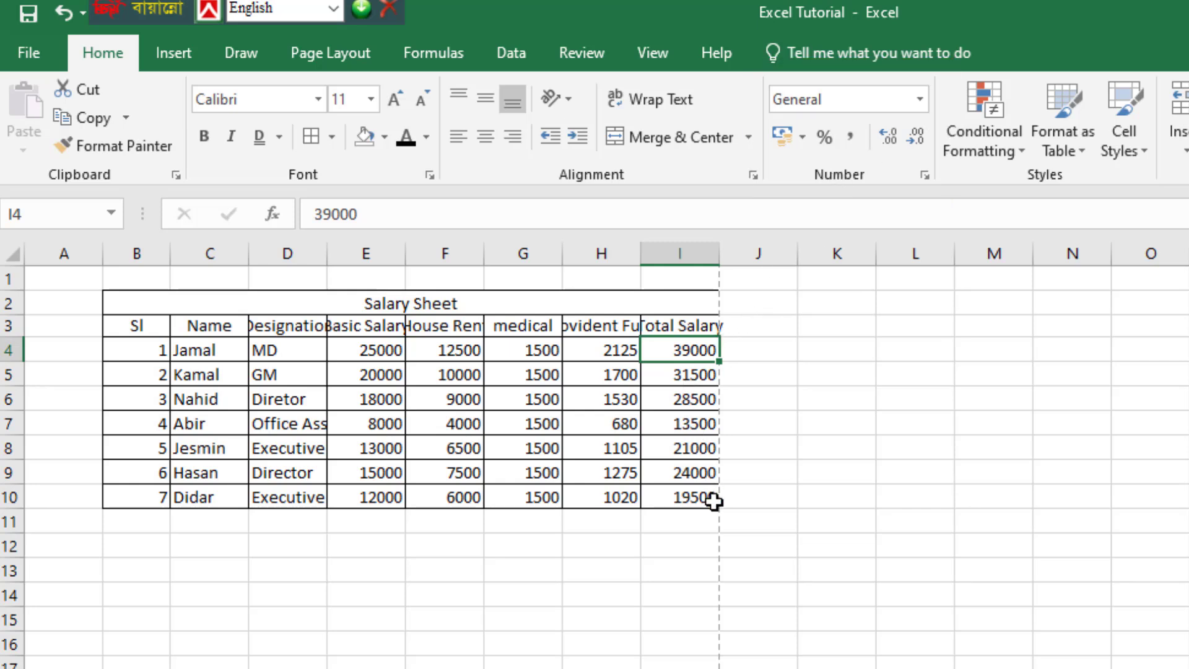
left_click(920, 99)
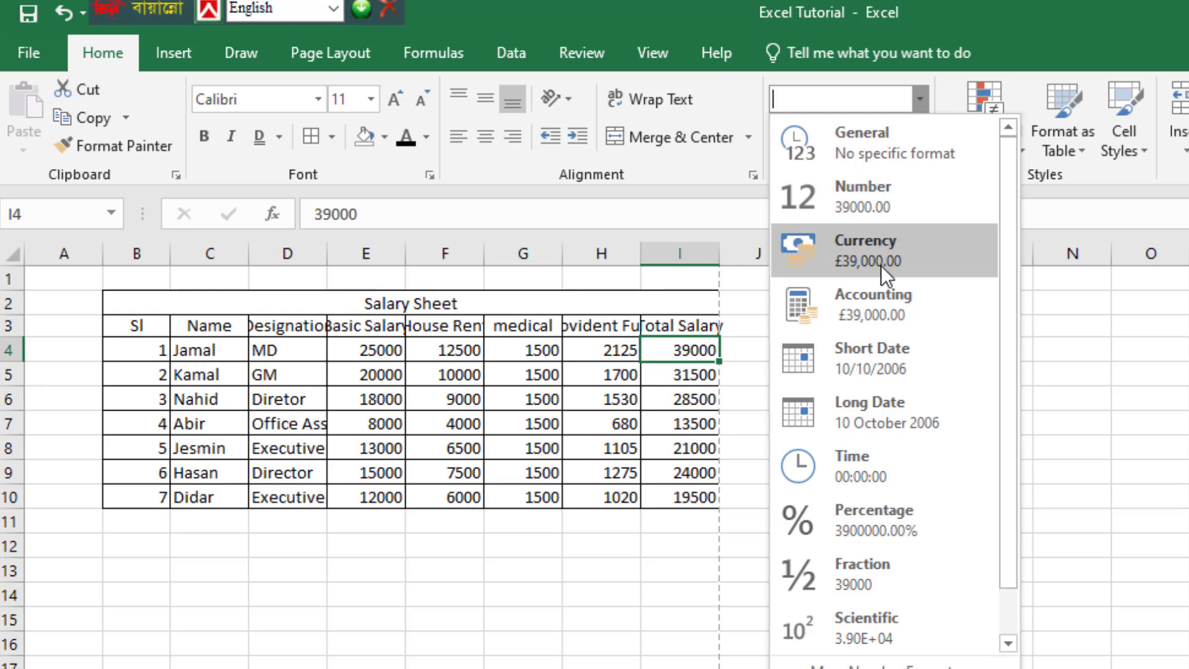
left_click(891, 205)
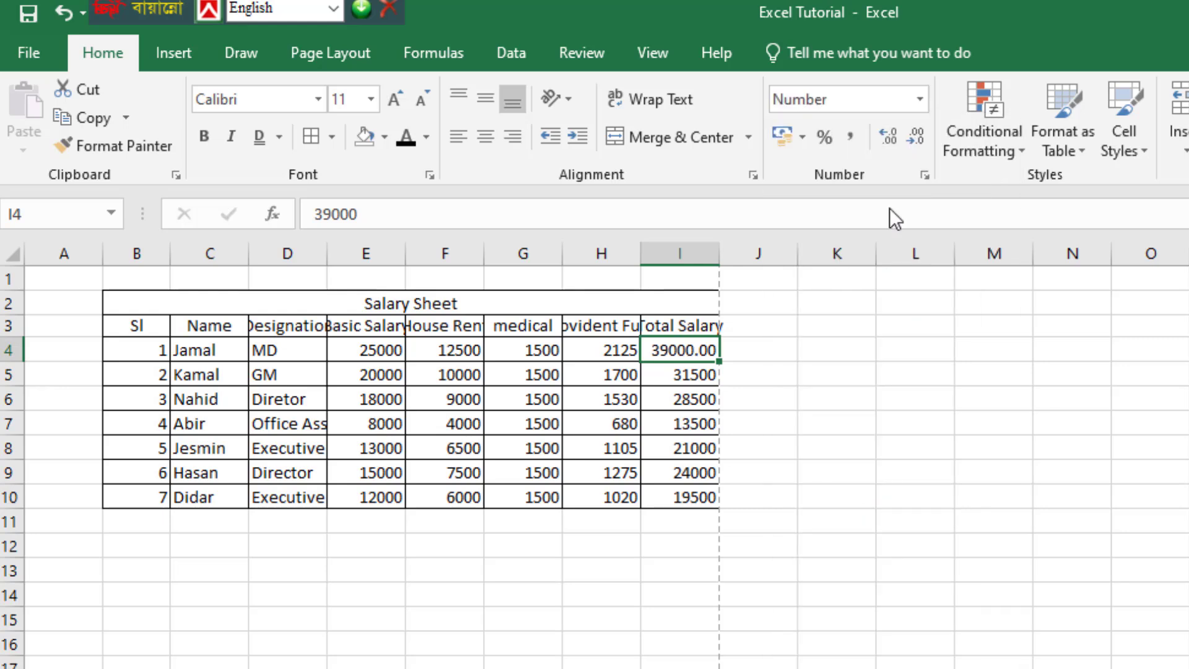
left_click(920, 99)
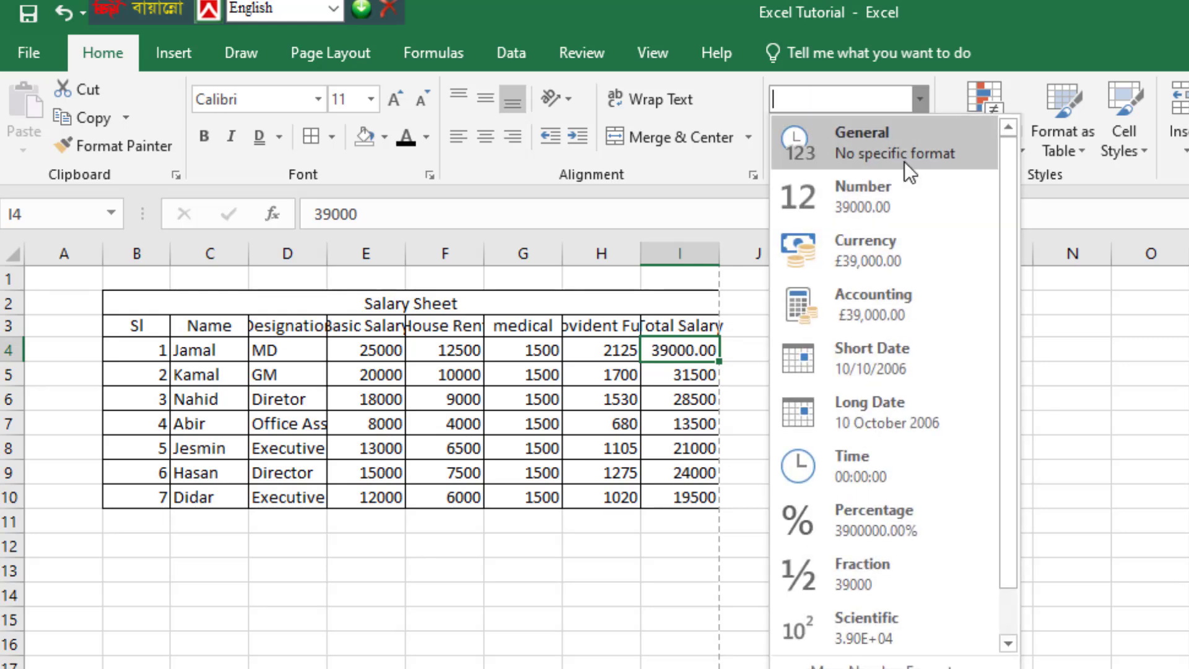
left_click(884, 262)
left_click(921, 107)
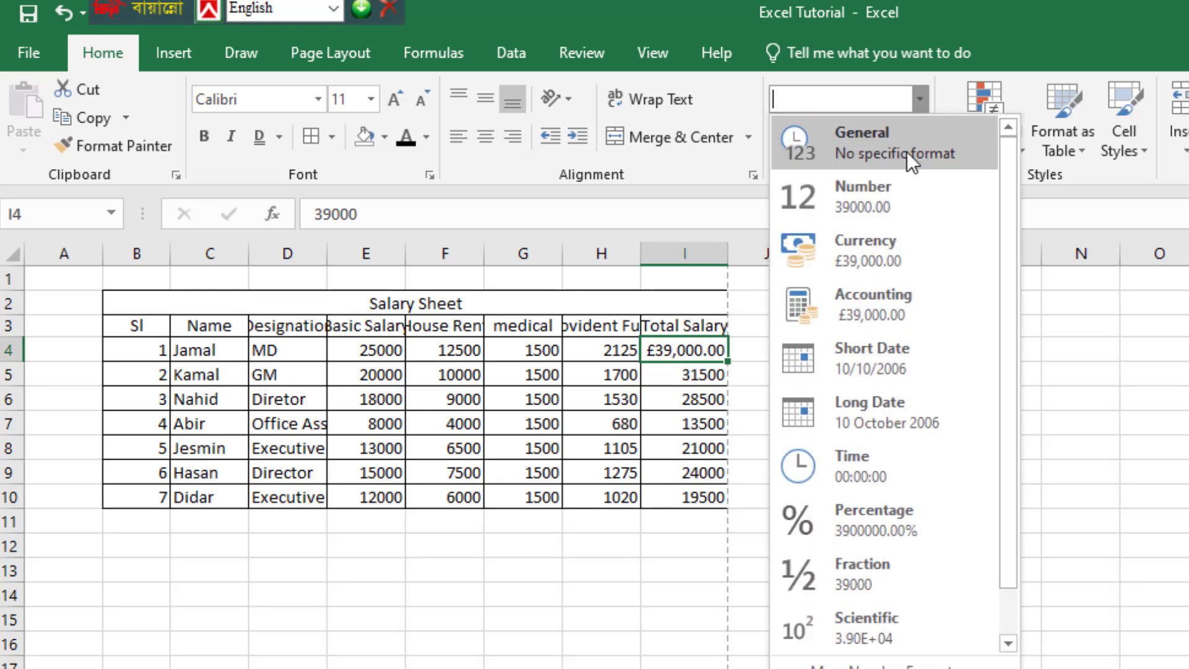
left_click(892, 298)
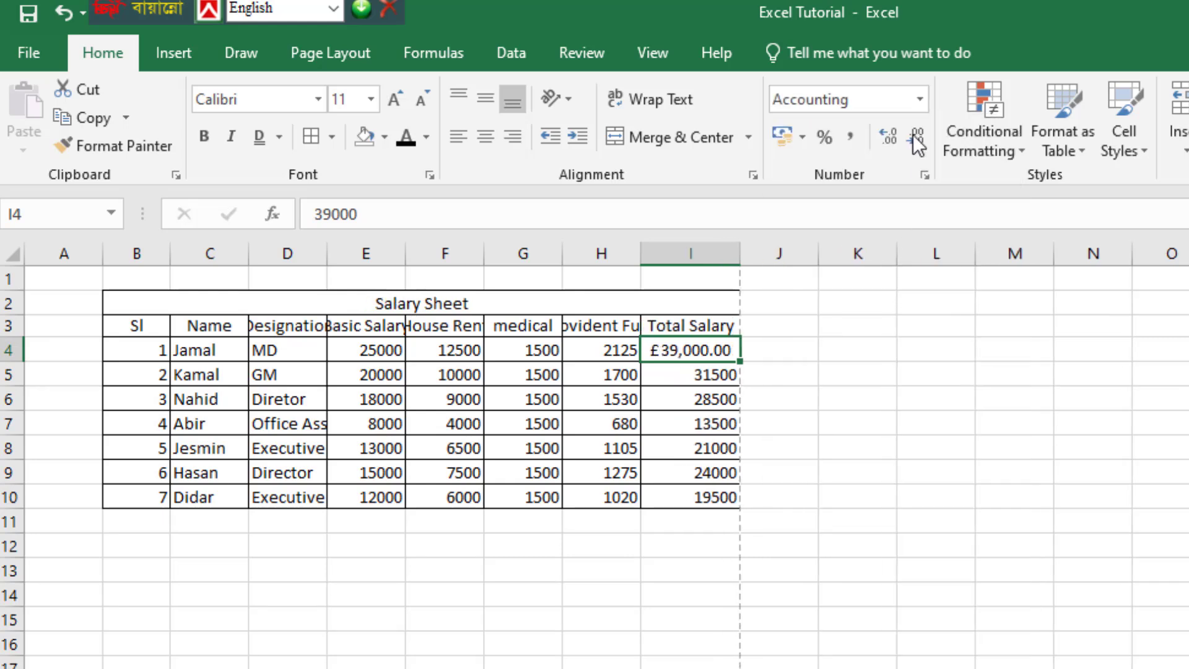
Step: Try the Short Date, Long Date and Time formats on cell I4
left_click(919, 102)
left_click(886, 351)
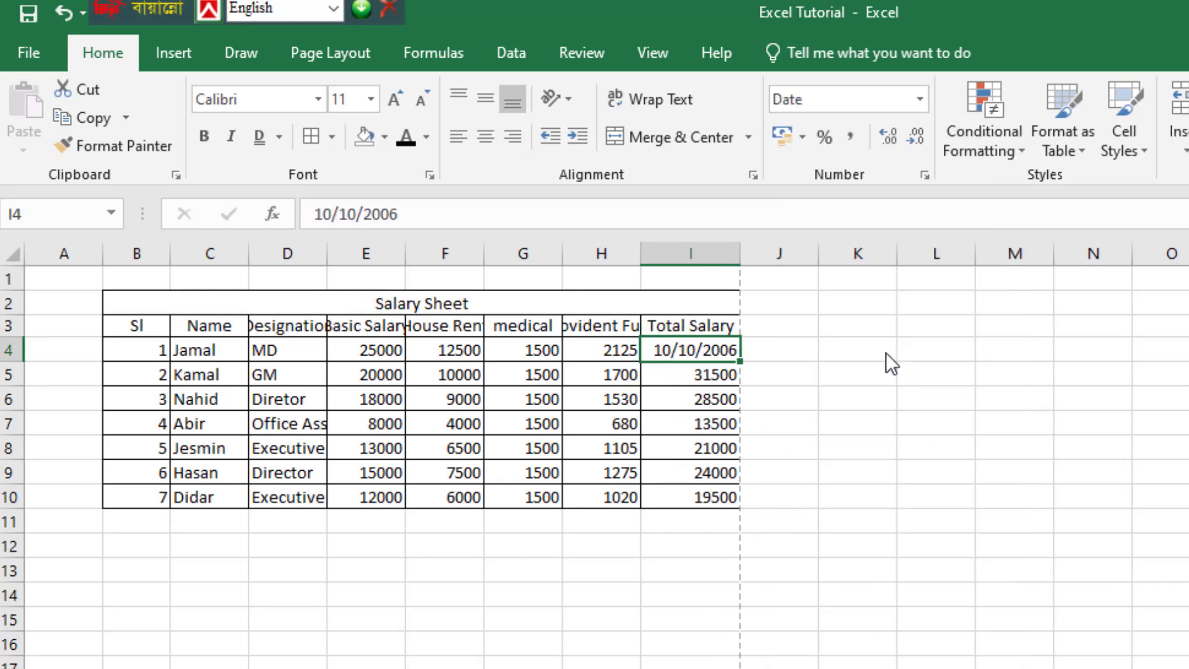
left_click(922, 106)
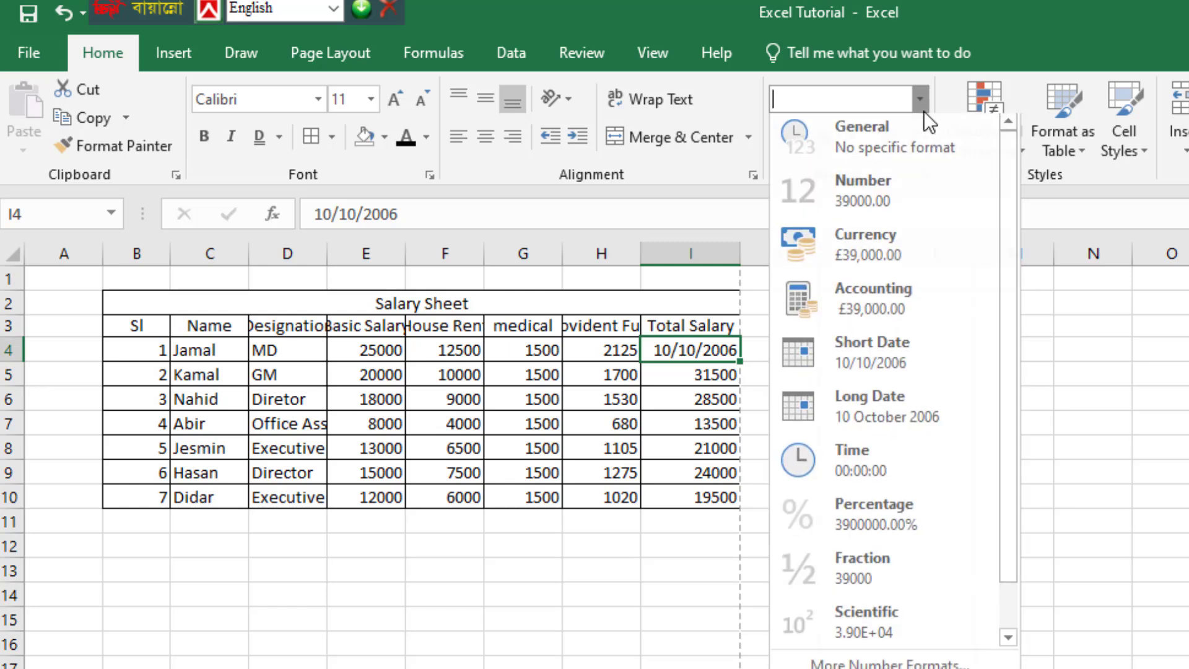
left_click(870, 403)
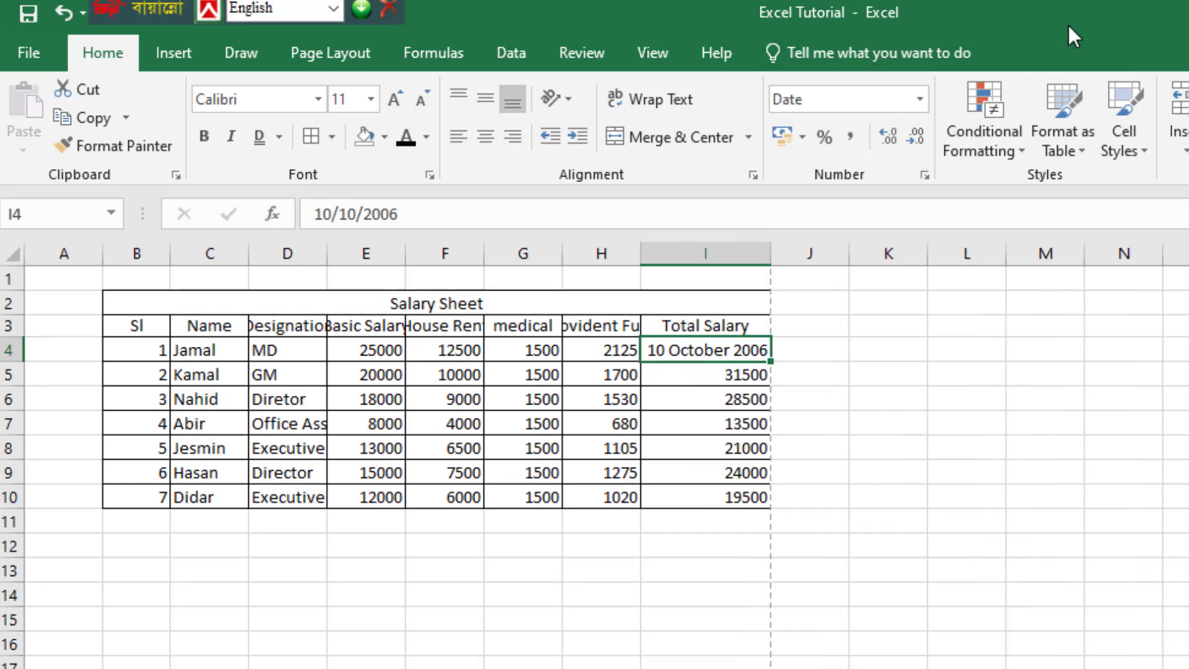
left_click(920, 98)
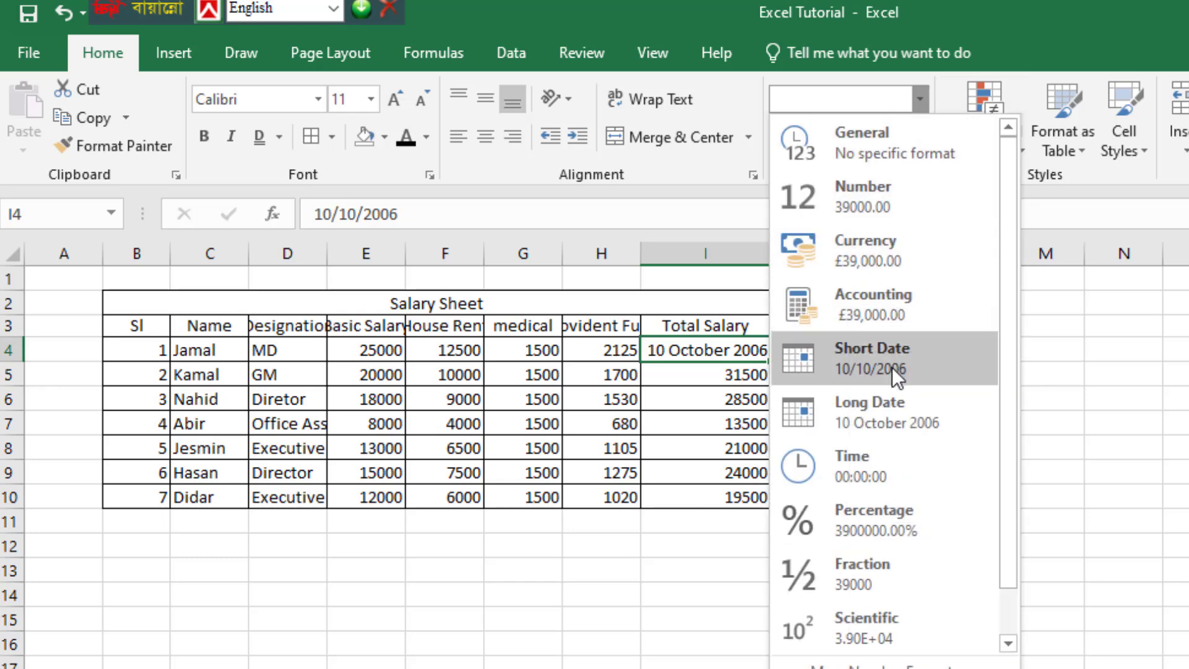
left_click(880, 465)
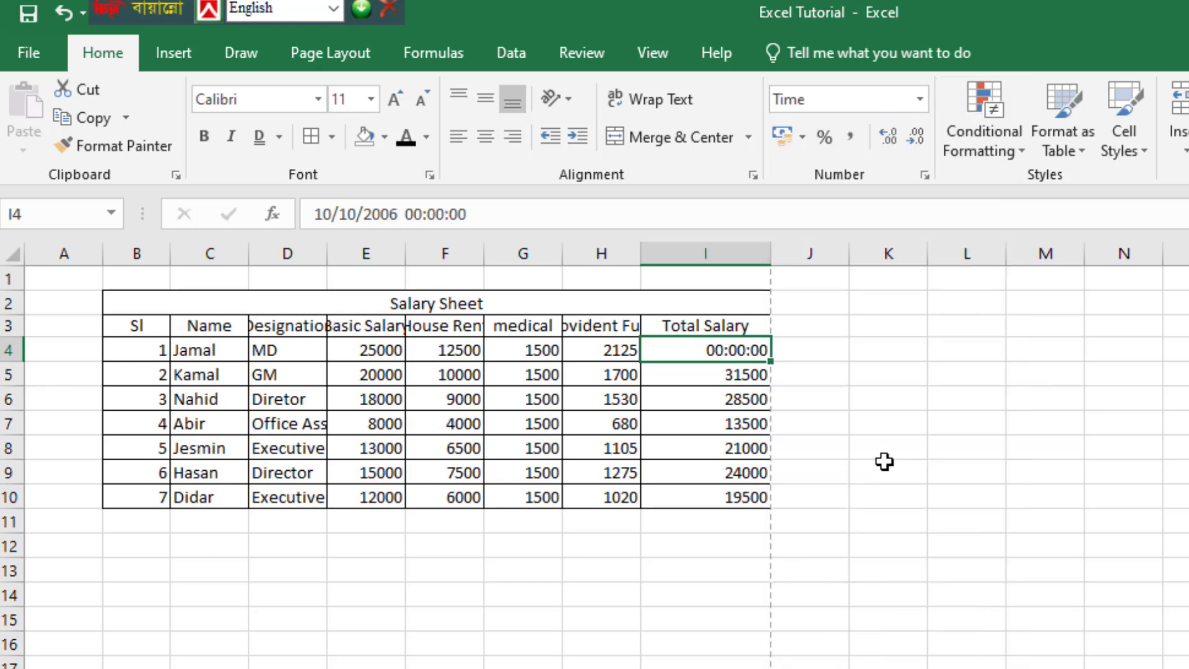
Step: Try the Percentage format on cell I4 and set its number format back to General
left_click(918, 102)
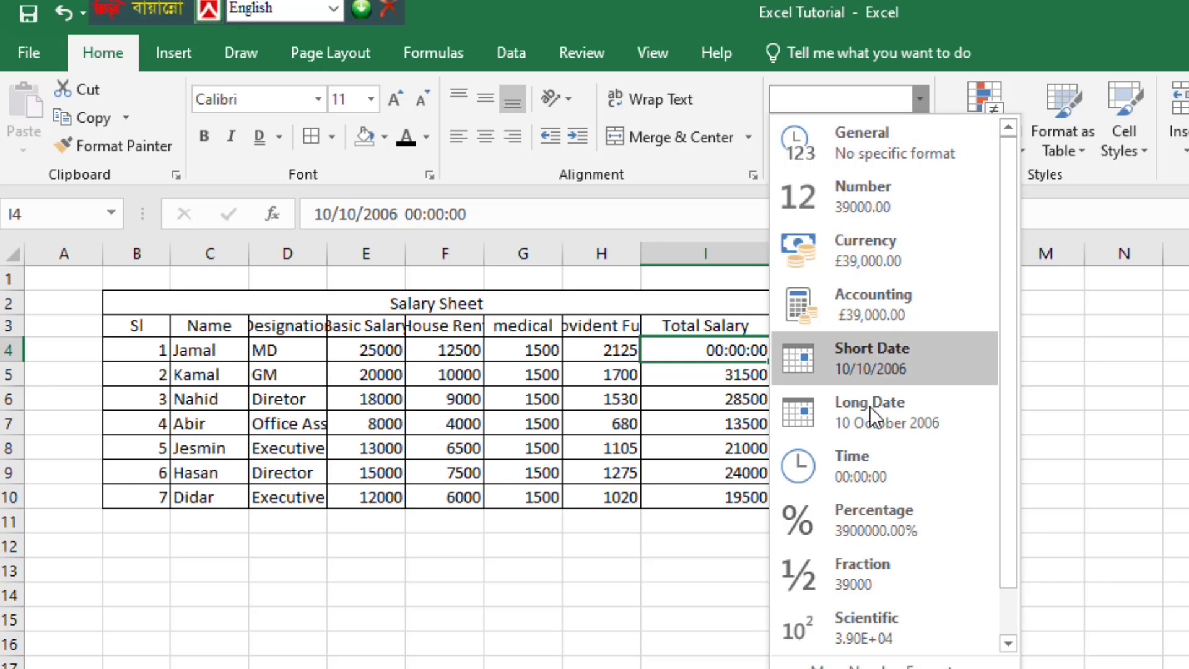
left_click(858, 524)
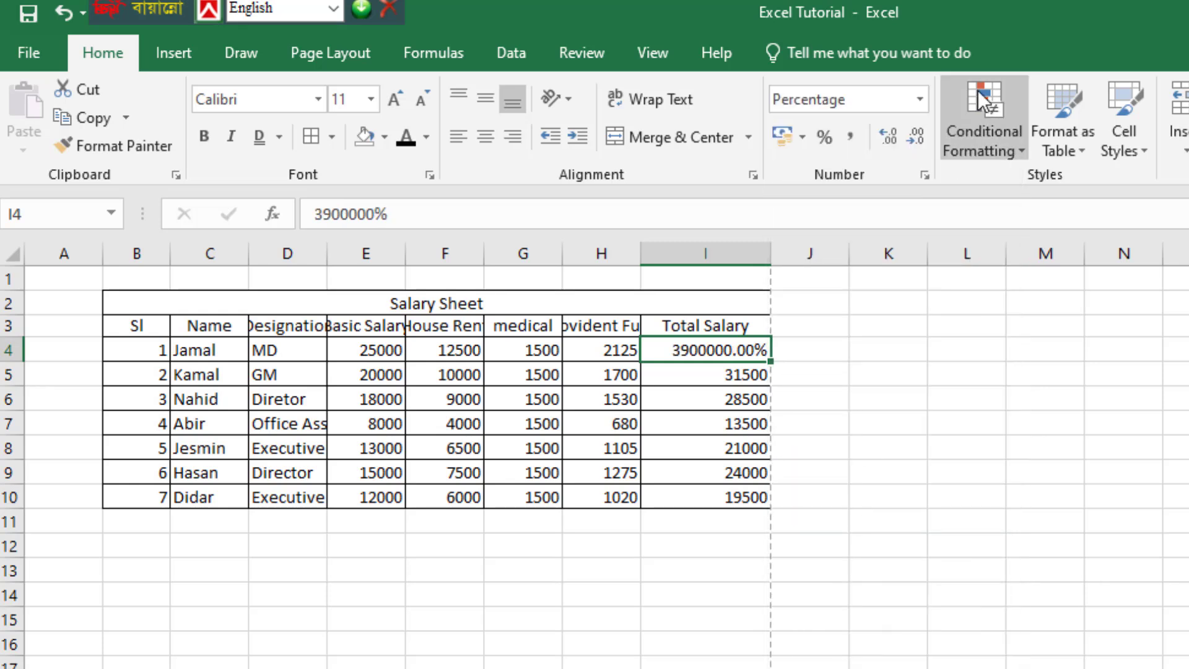
left_click(924, 98)
left_click(861, 150)
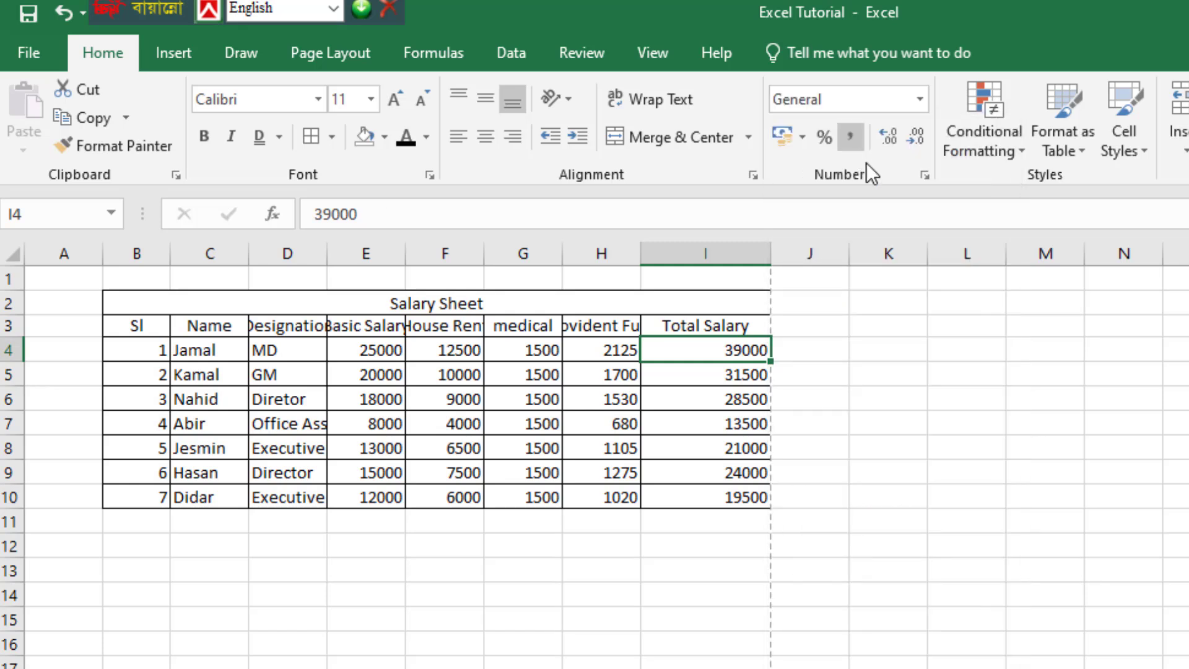
Step: Try the $ English (United States) accounting format on cell I4 and undo it
left_click(803, 138)
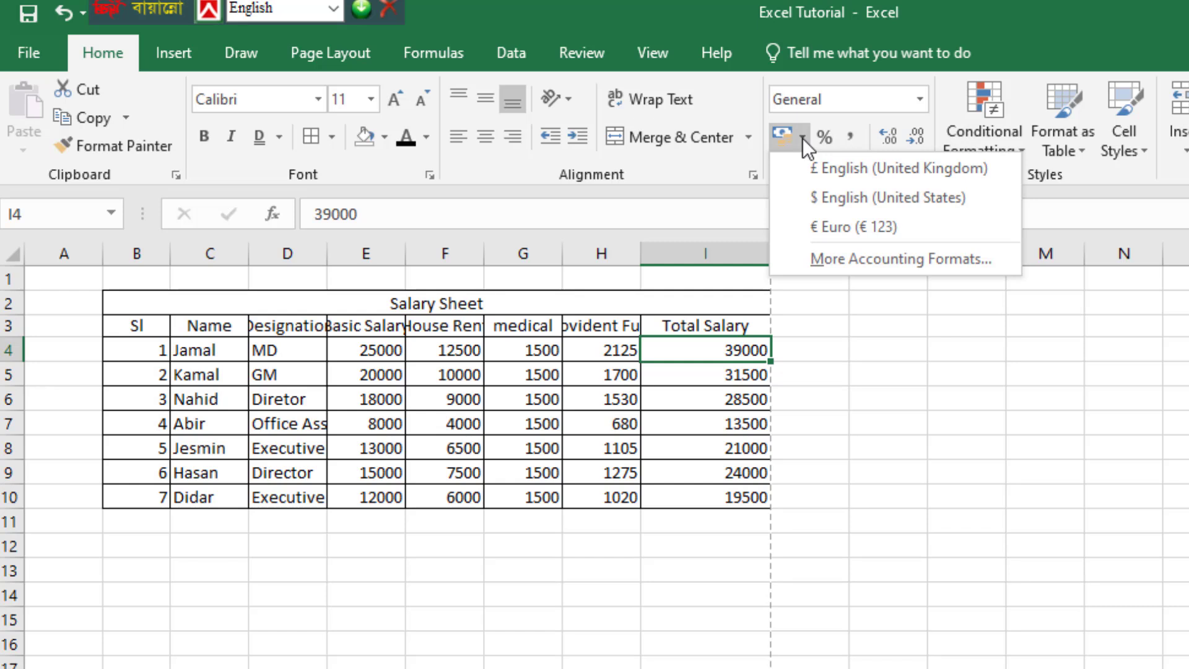
left_click(835, 198)
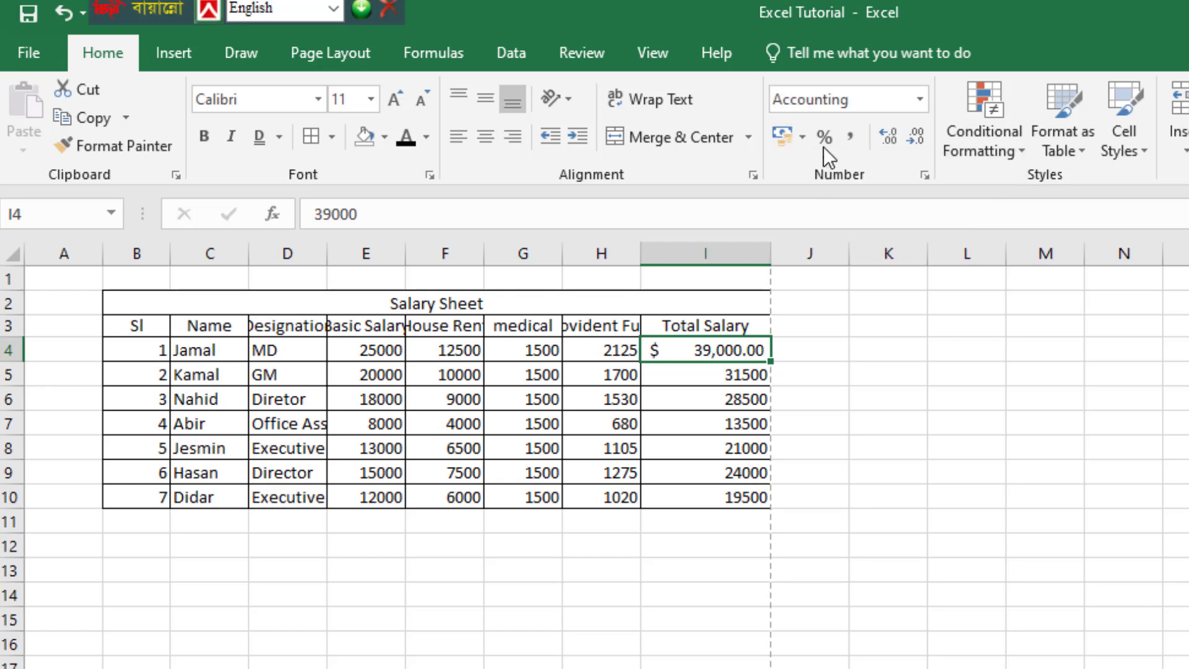
key("ctrl+z")
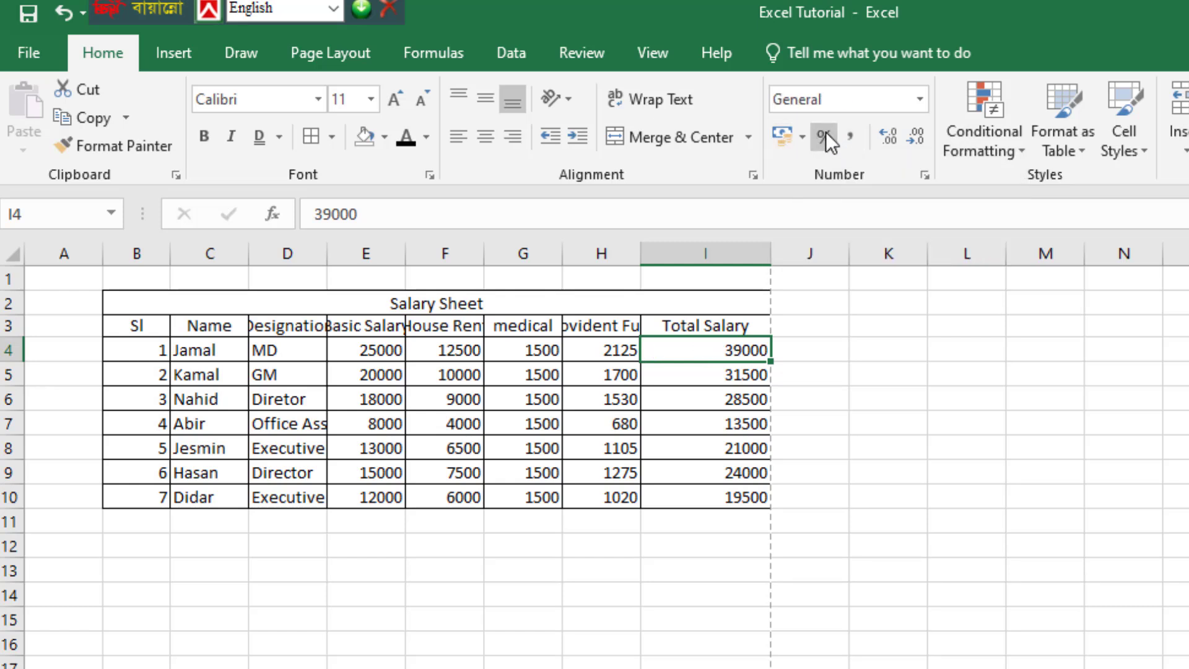
Step: Try percent style, comma style and extra decimal places on cell I4, and undo these format changes
left_click(827, 132)
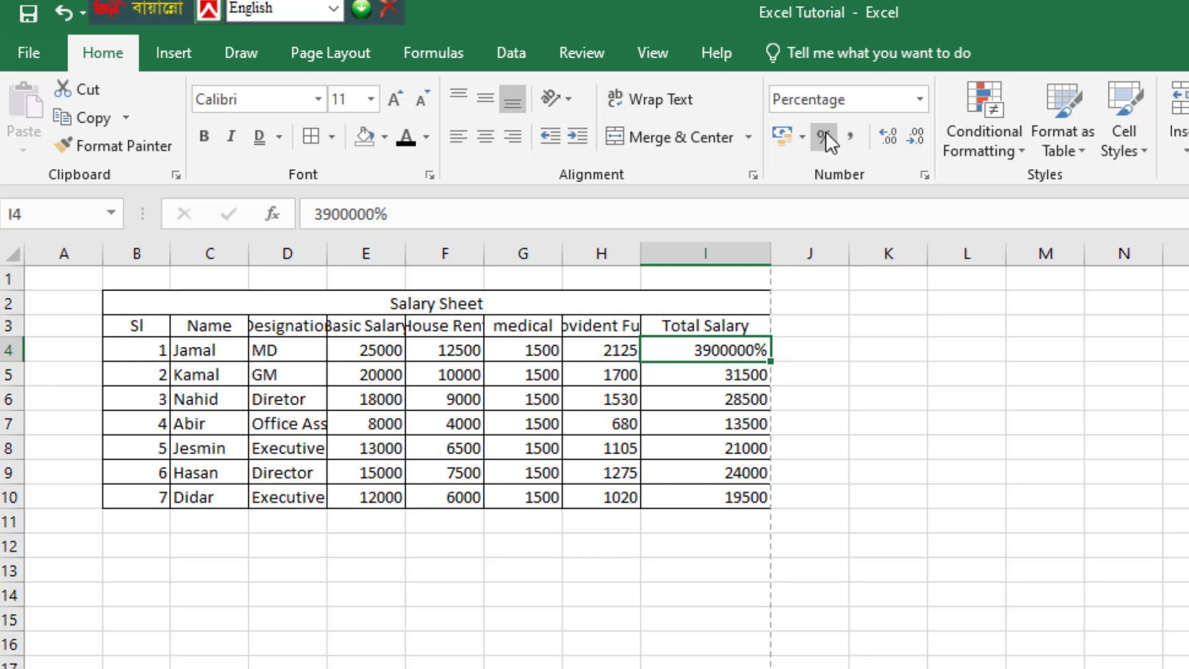
left_click(846, 136)
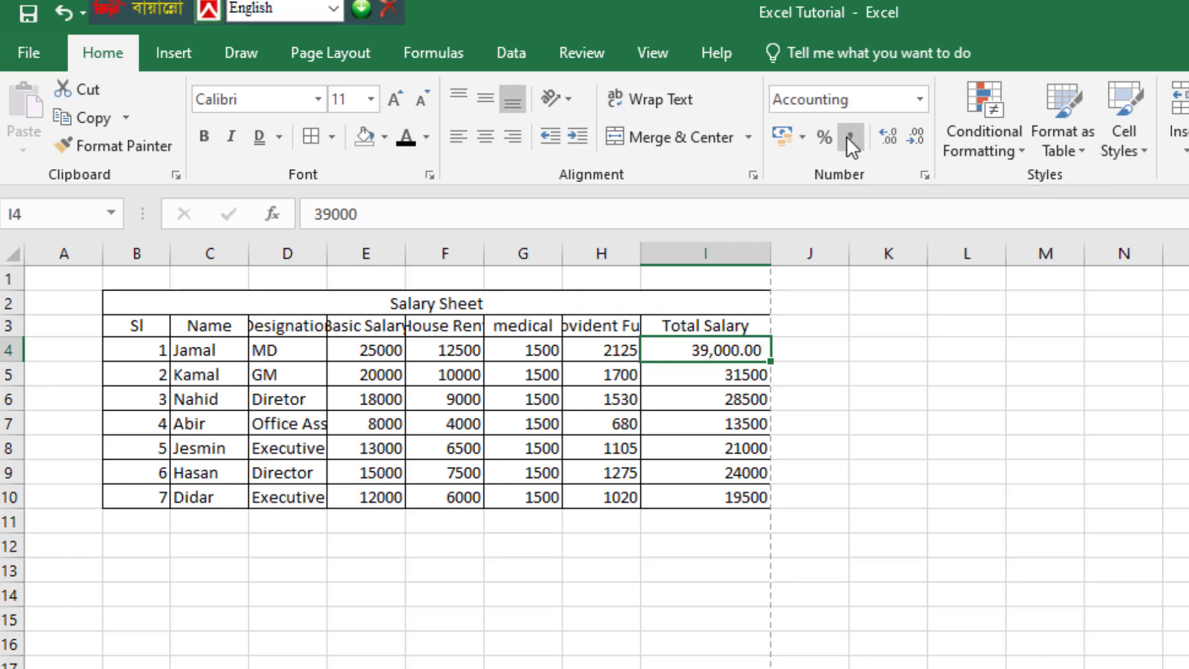
left_click(891, 145)
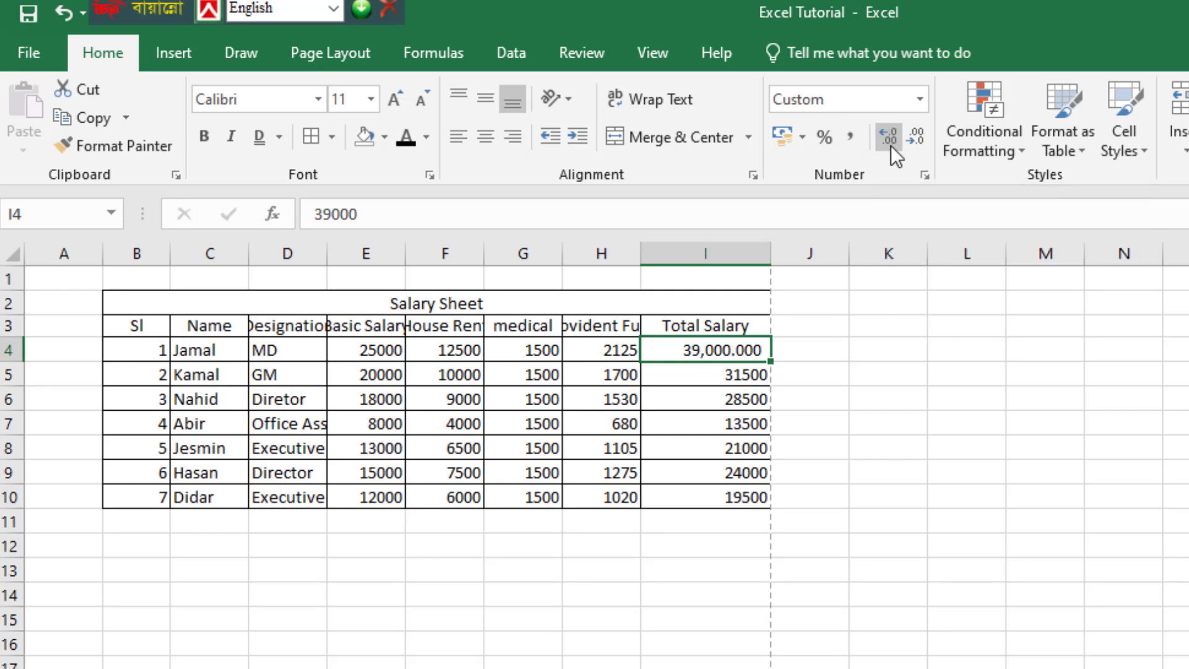
left_click(891, 145)
left_click(892, 145)
key("ctrl+z")
key("ctrl+z")
key("ctrl+z")
key("ctrl+z")
key("Right")
key("Right")
key("Right")
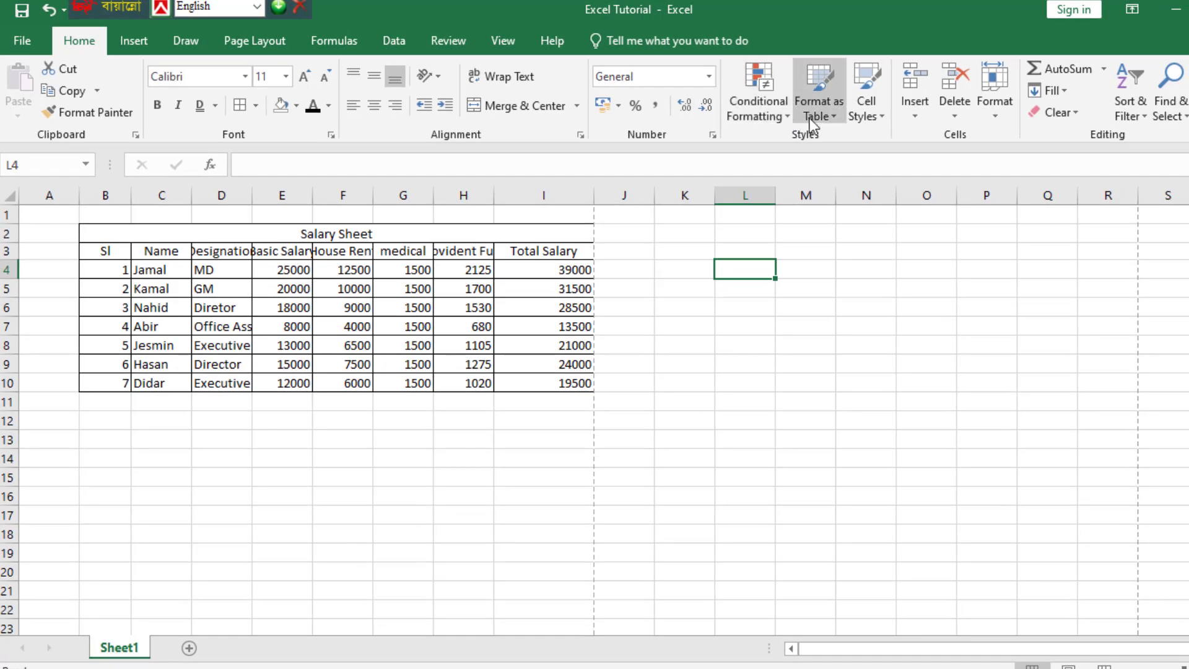
left_click(833, 117)
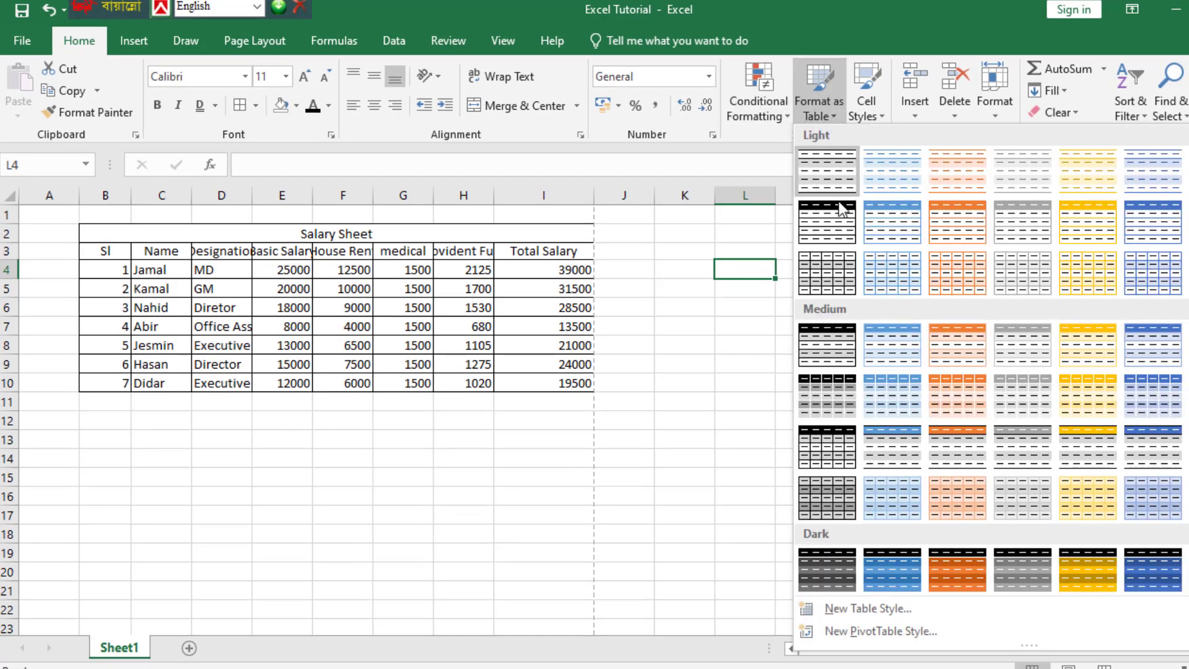
left_click(102, 230)
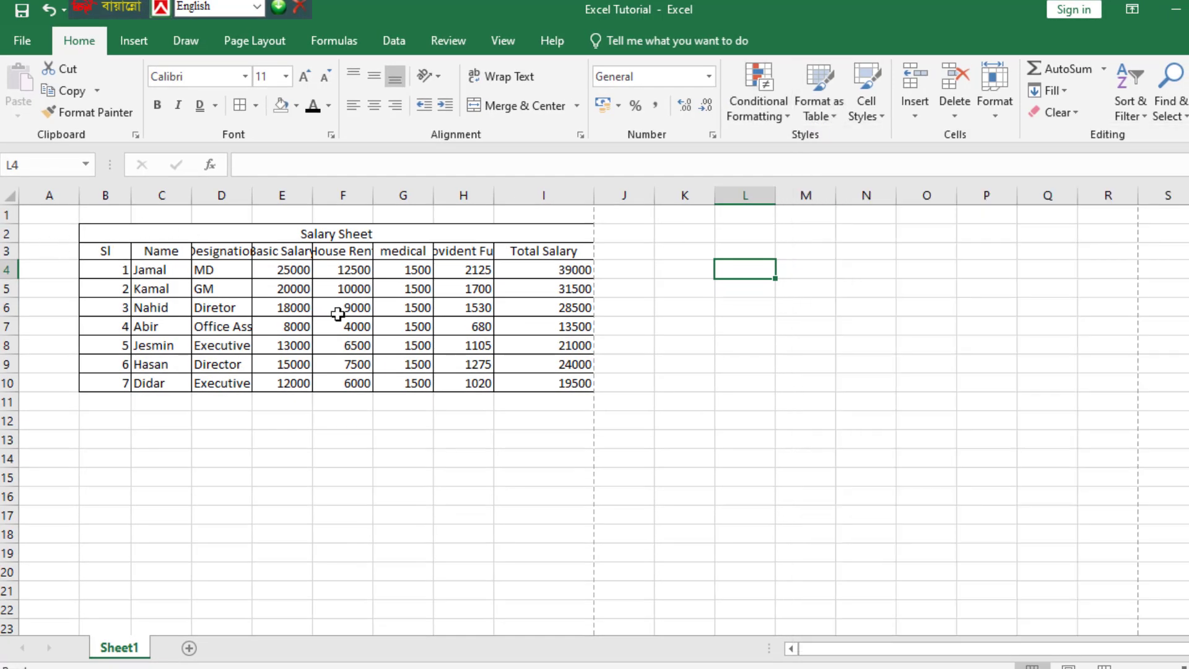
Step: Format the salary range B2:I10 as a table with headers using the first black Medium style, and undo it
left_click_drag(83, 234, 292, 379)
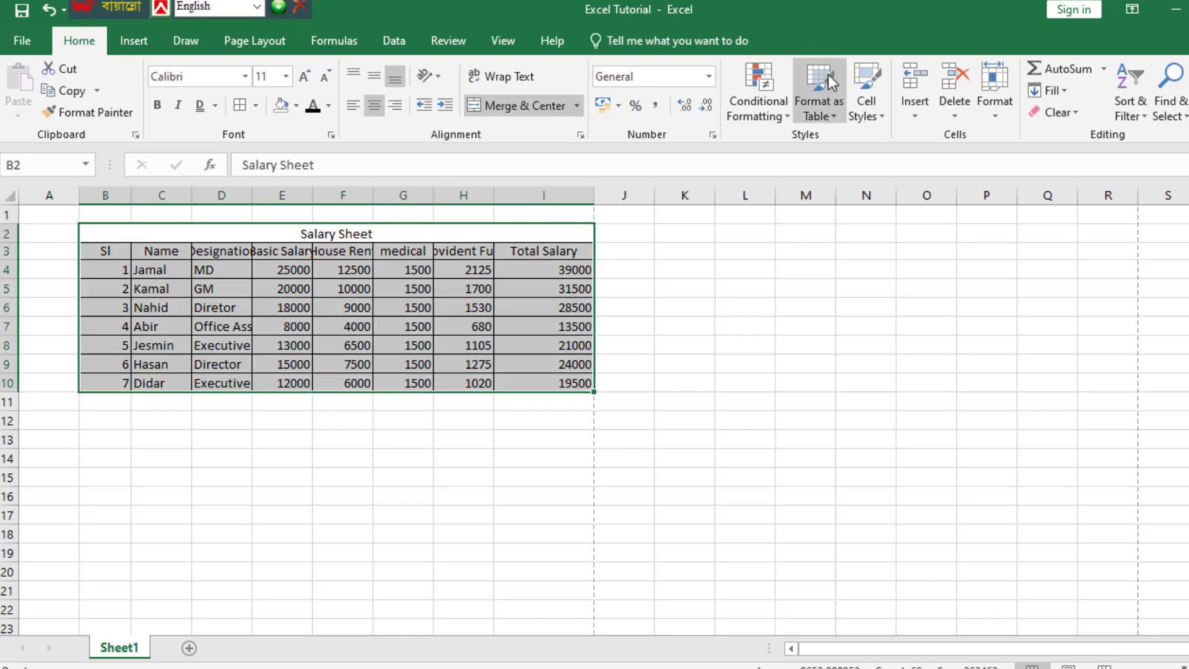
left_click(845, 116)
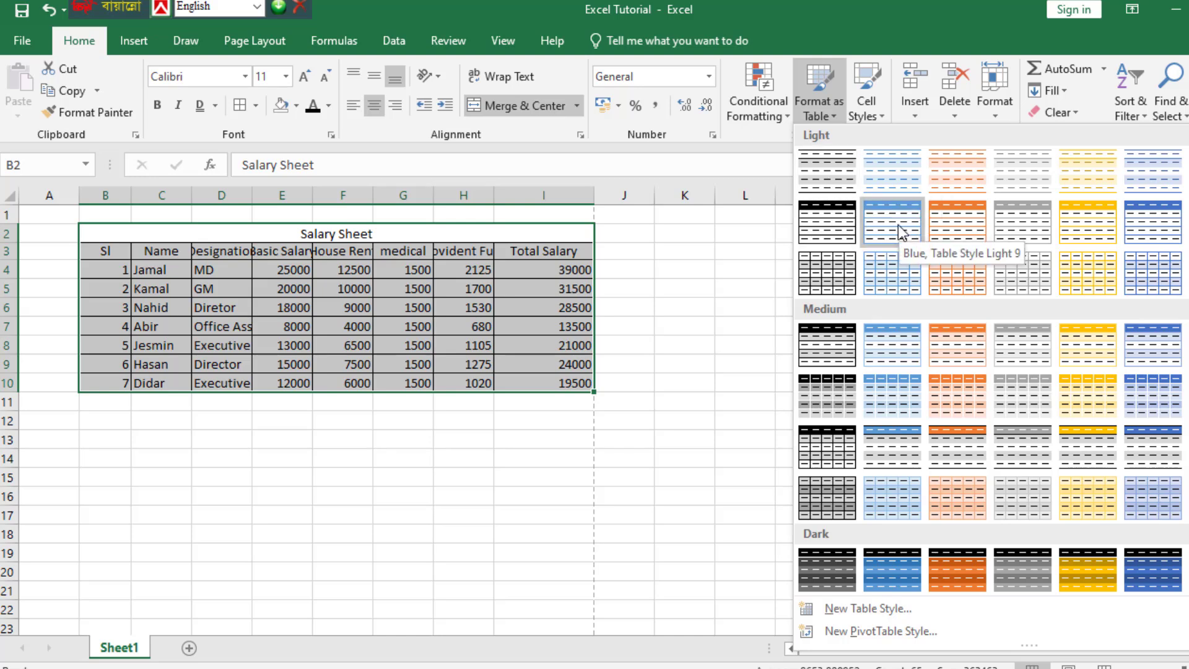
left_click(826, 326)
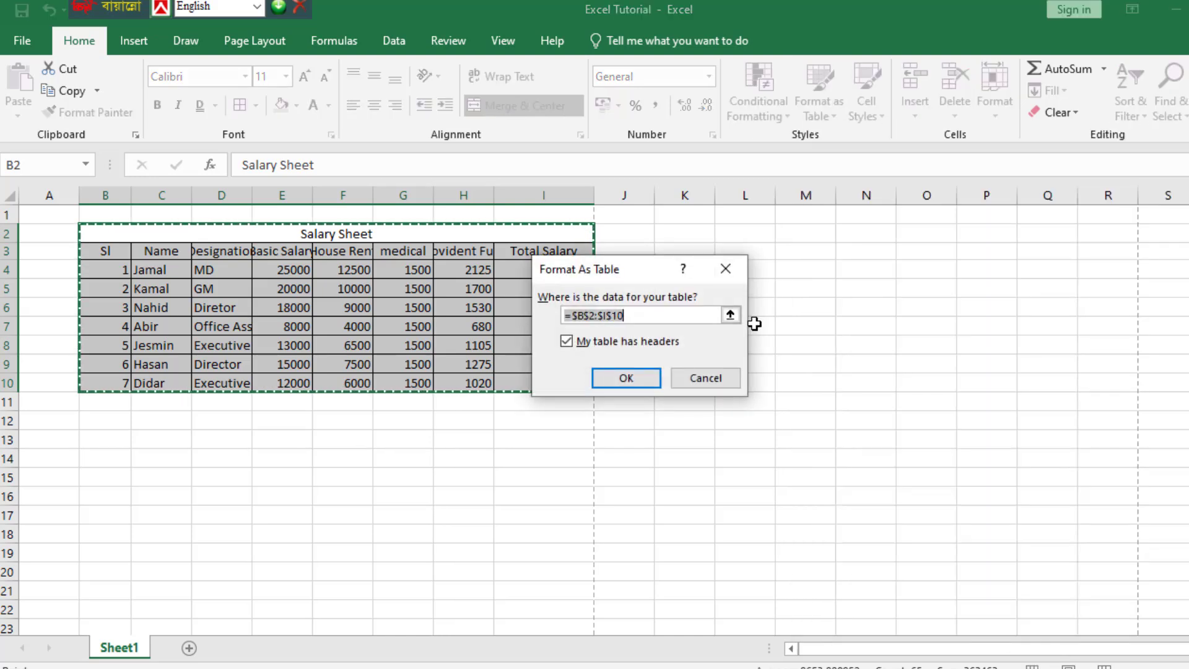
left_click(624, 378)
left_click(693, 359)
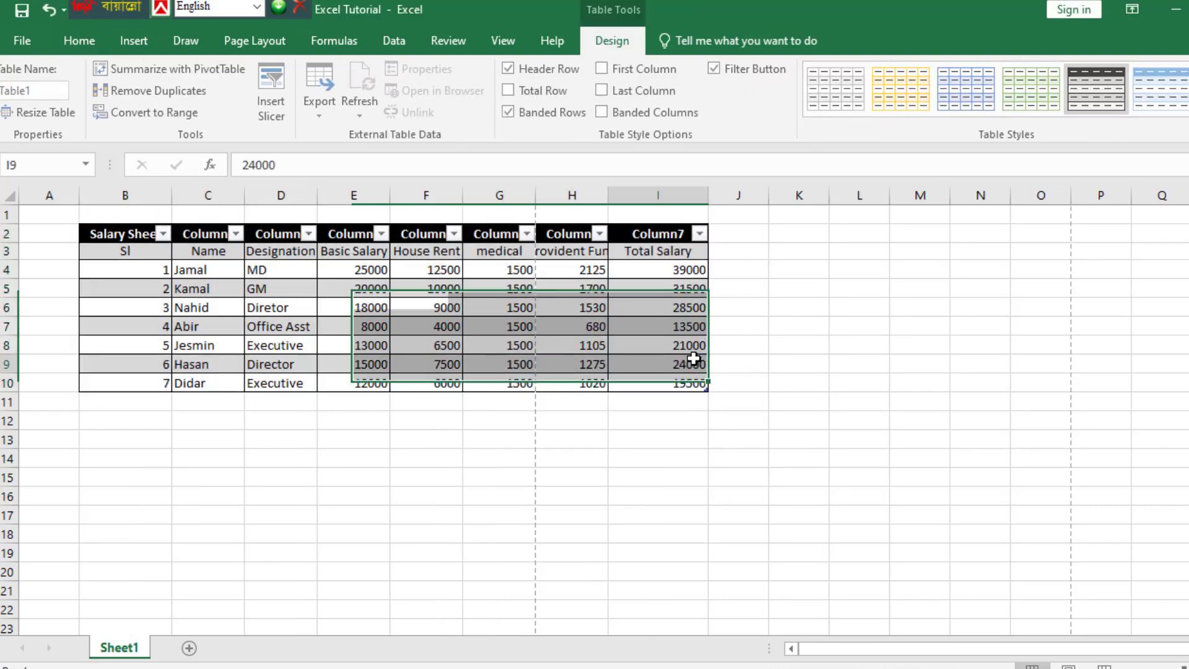
key("ctrl+z")
left_click(754, 332)
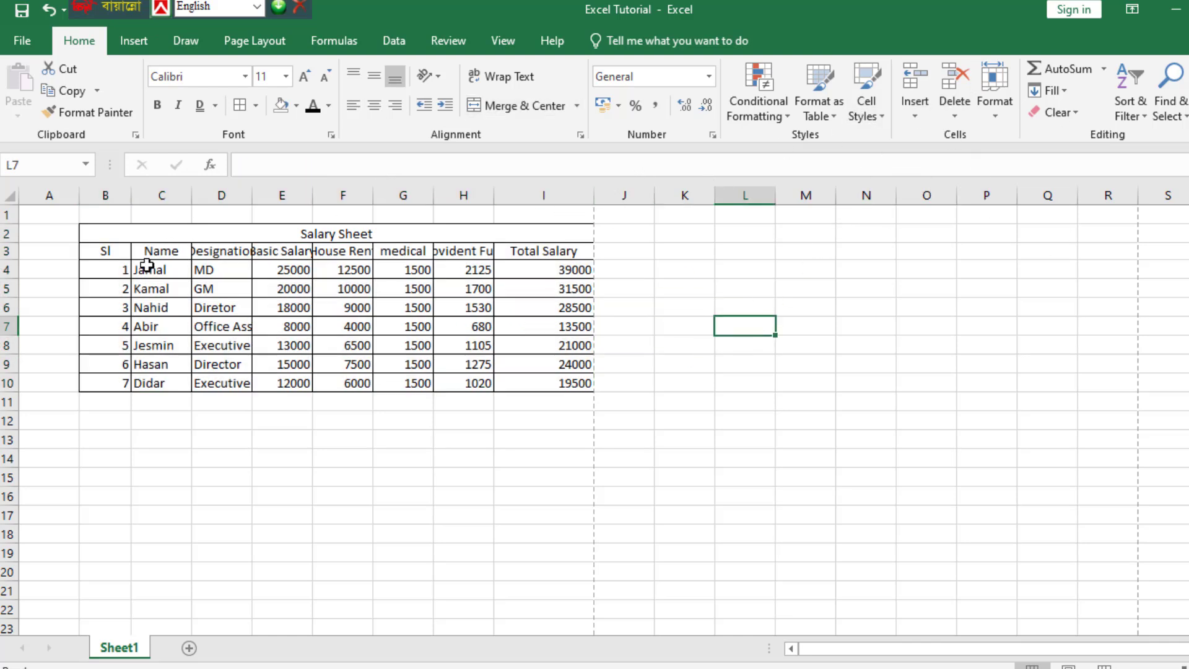
Step: Preview cell styles such as 40% - Accent2 on the Sl header in B3 without applying one
left_click(127, 252)
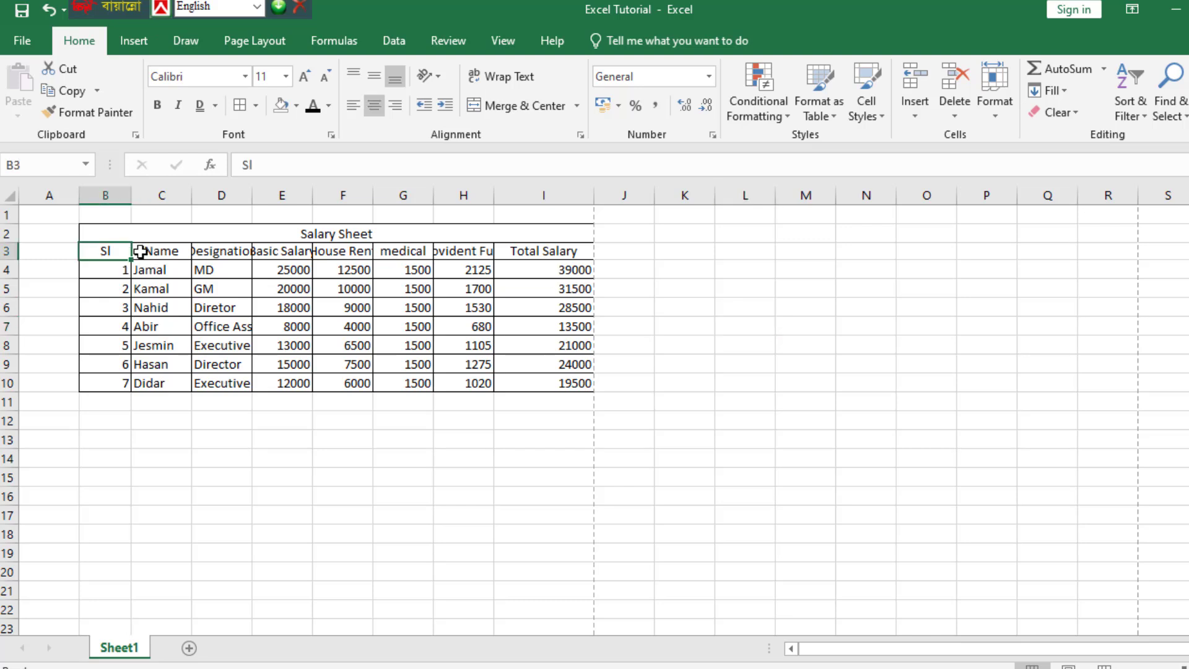
left_click(882, 122)
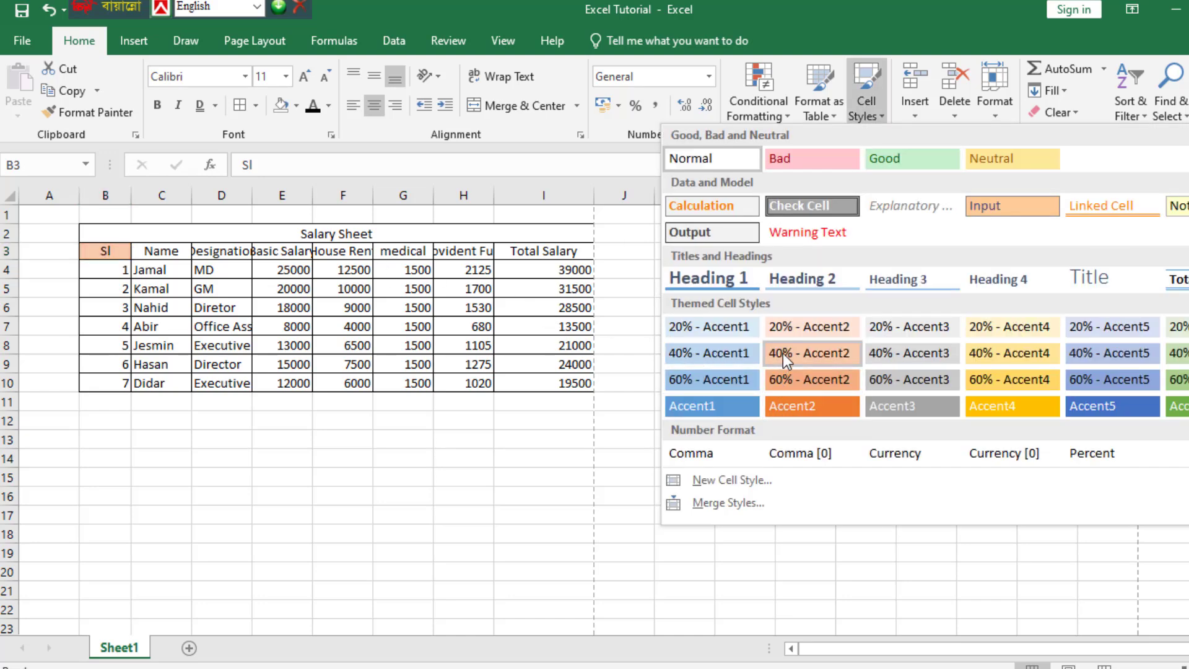
key("Escape")
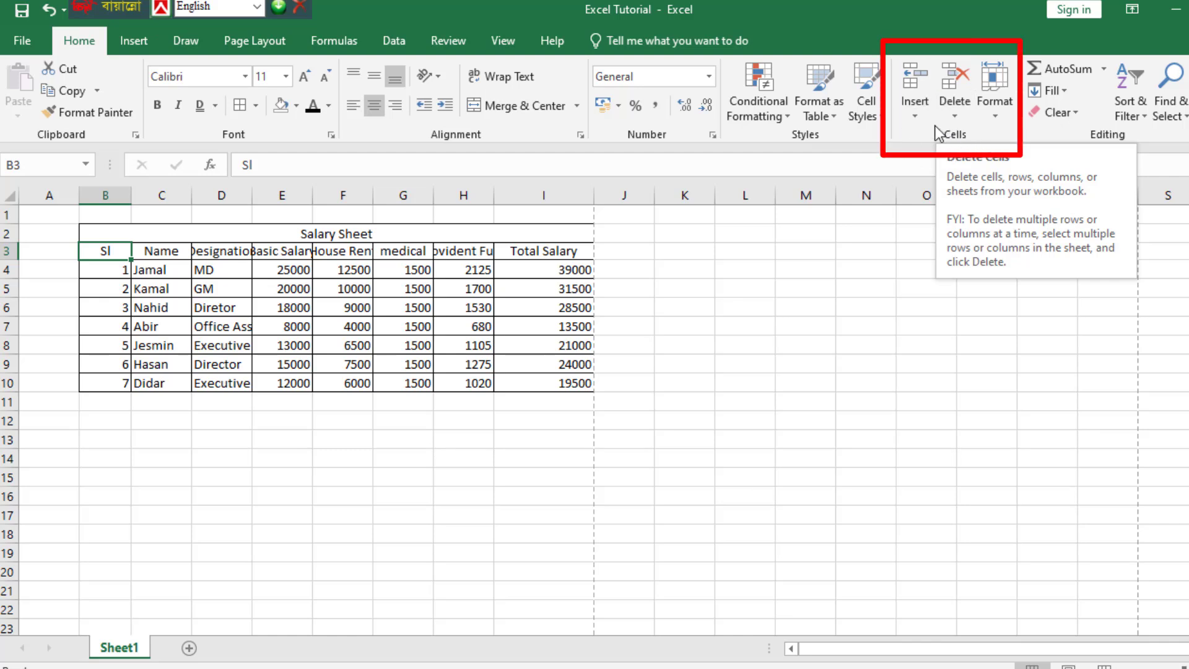
Step: Go through the Insert Cells options for C4, insert a cell with Shift cells down, and undo the insertion
key("Down")
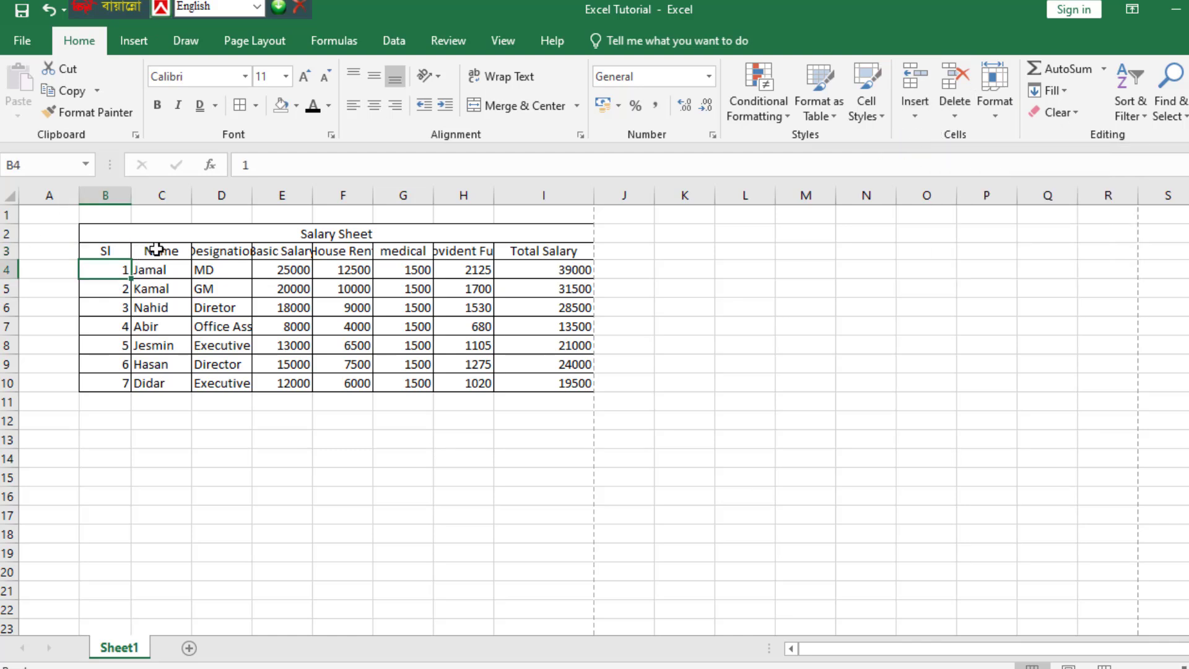
left_click(147, 270)
left_click(913, 116)
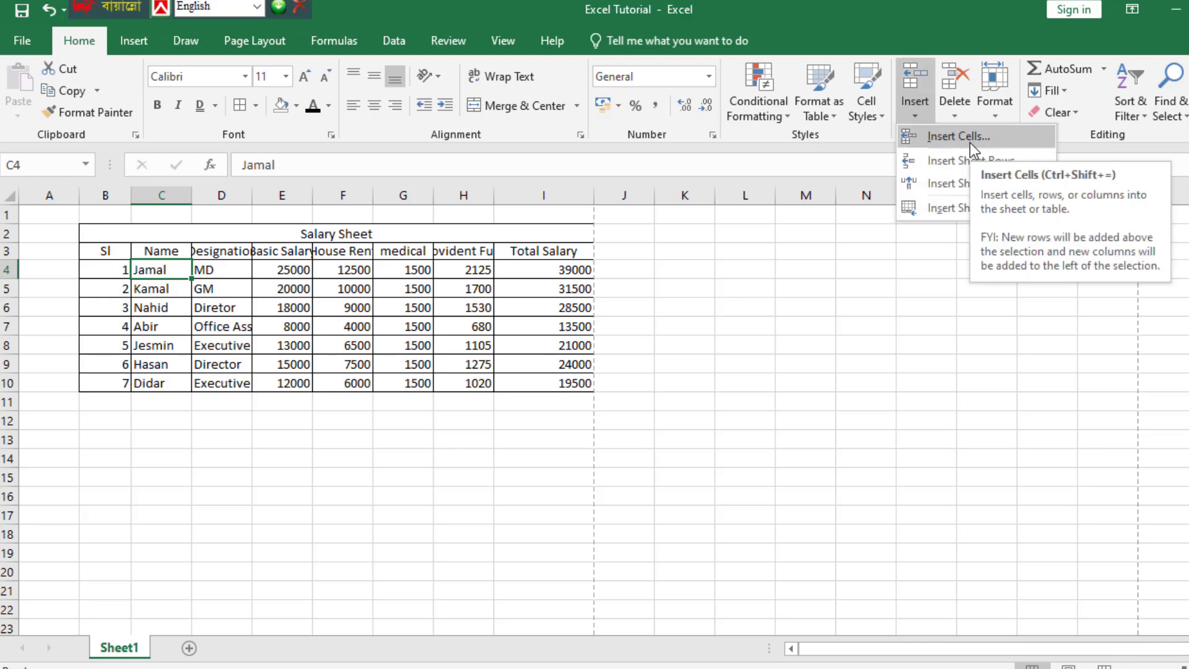
left_click(970, 143)
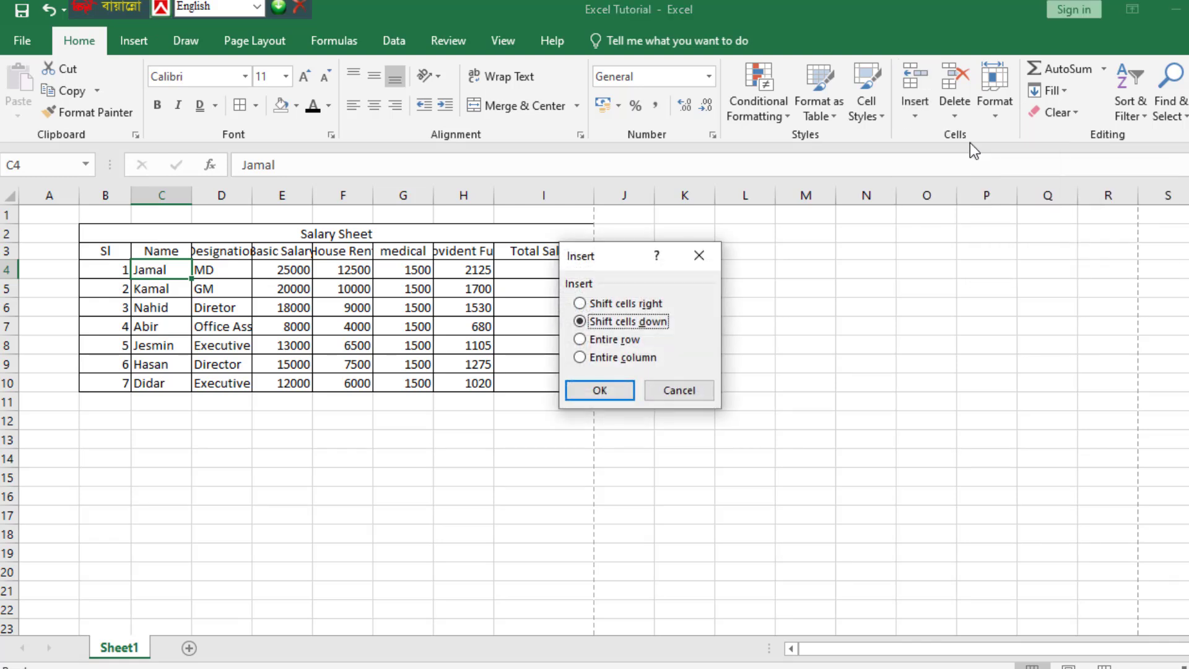
left_click(581, 306)
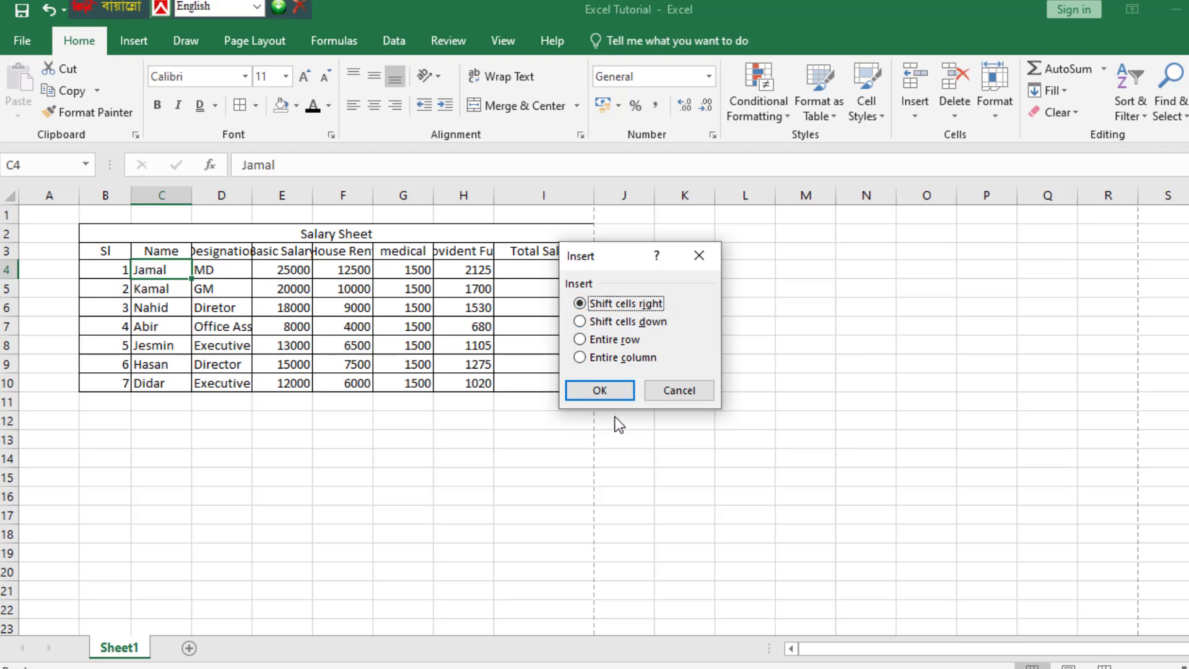
left_click(580, 322)
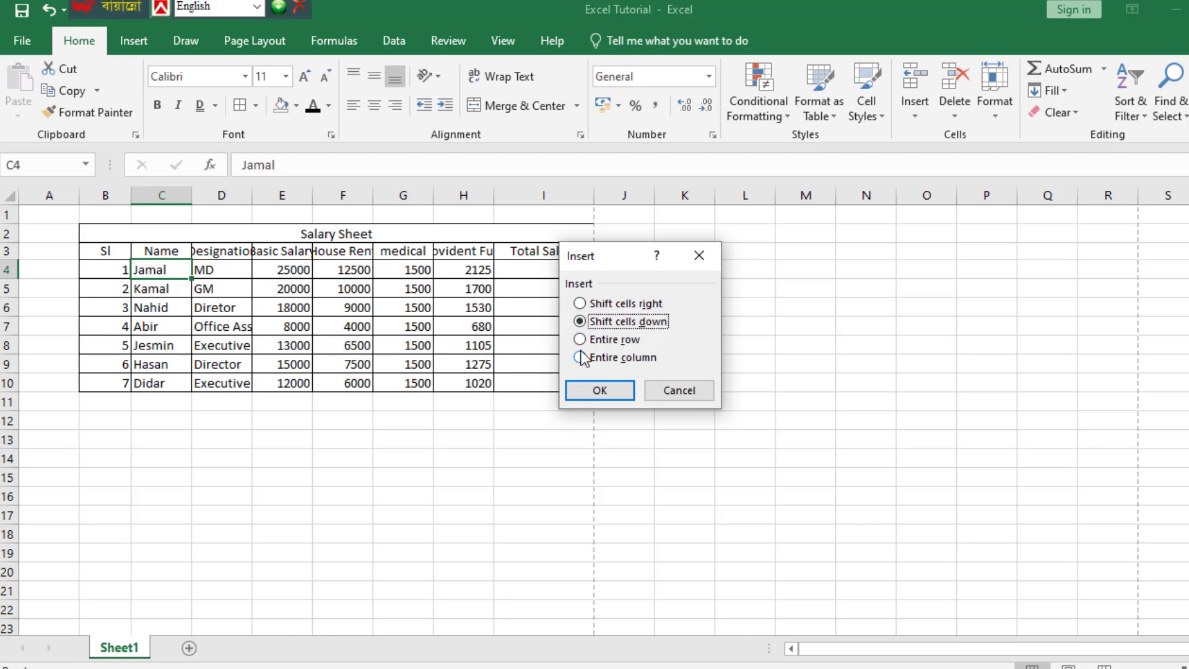
left_click(579, 339)
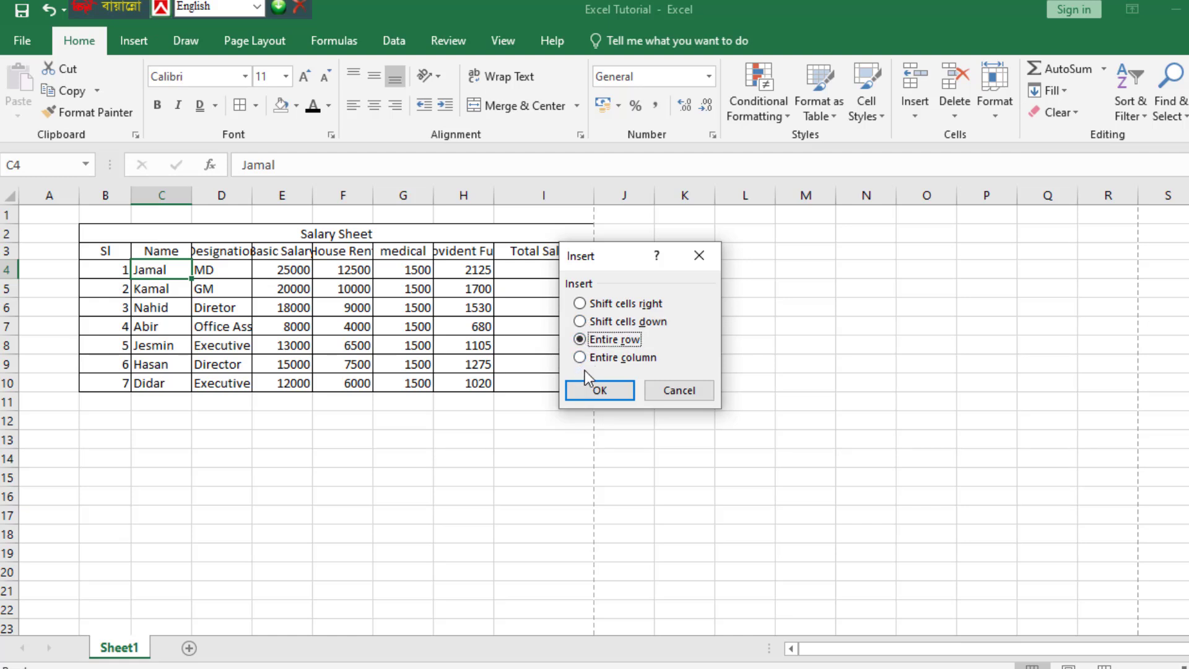
left_click(580, 357)
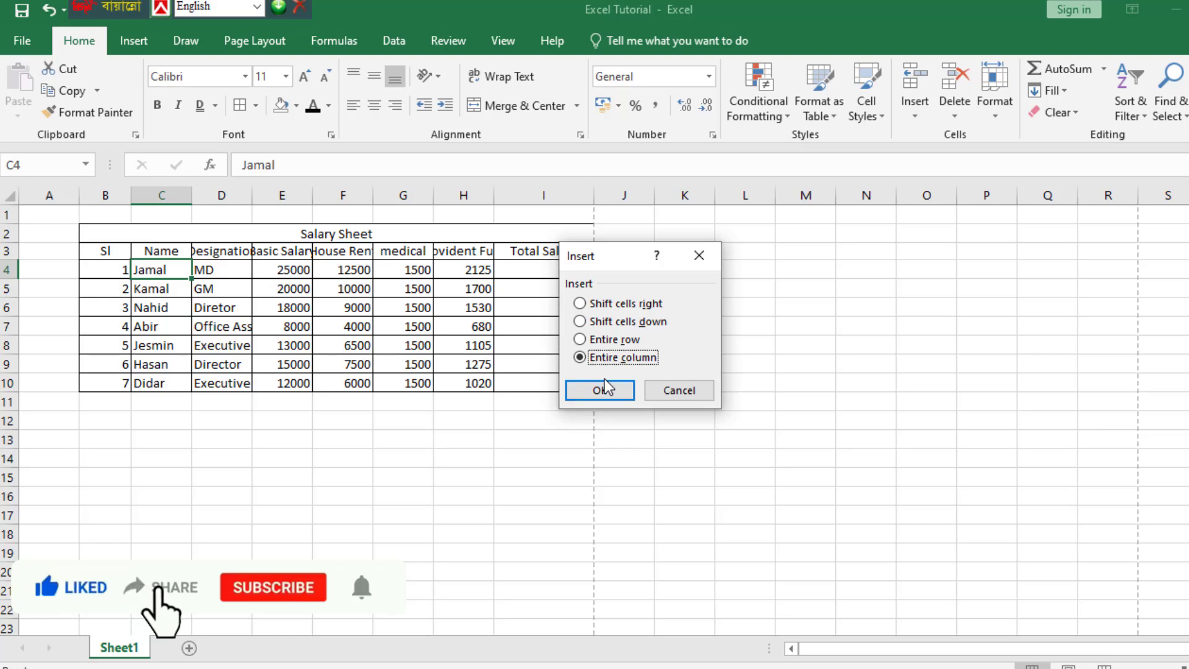
left_click(580, 322)
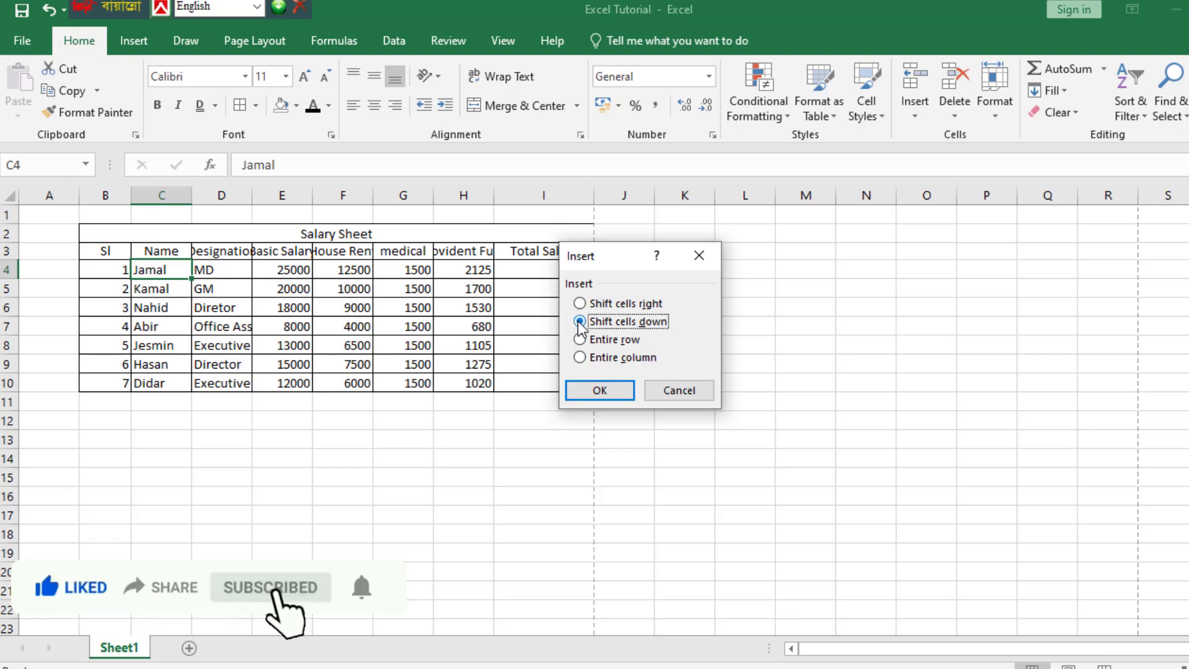
left_click(600, 390)
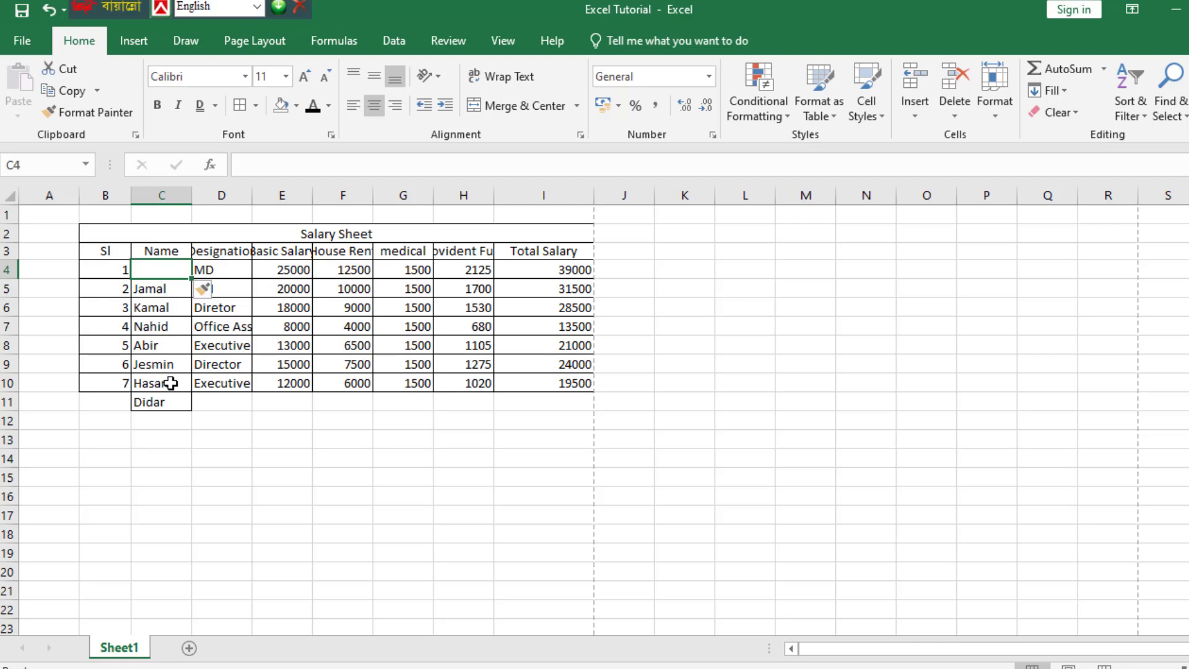
key("ctrl+z")
left_click(464, 477)
Step: Insert a blank sheet row above the header row 3 and undo the insertion
left_click(7, 251)
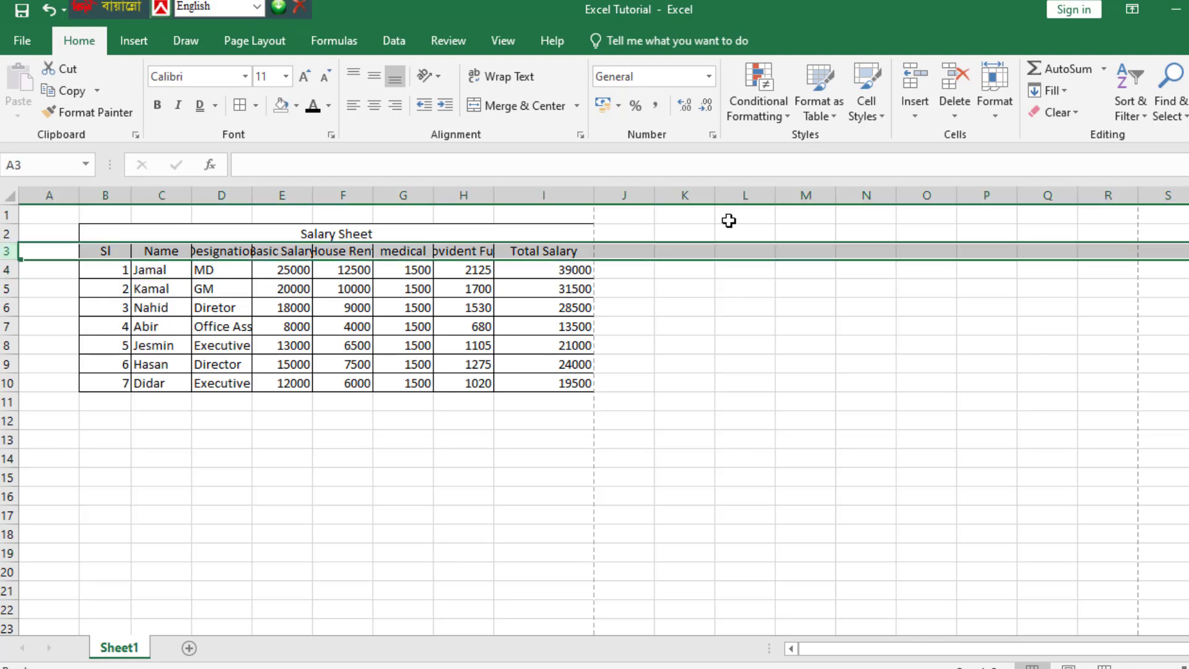
left_click(924, 119)
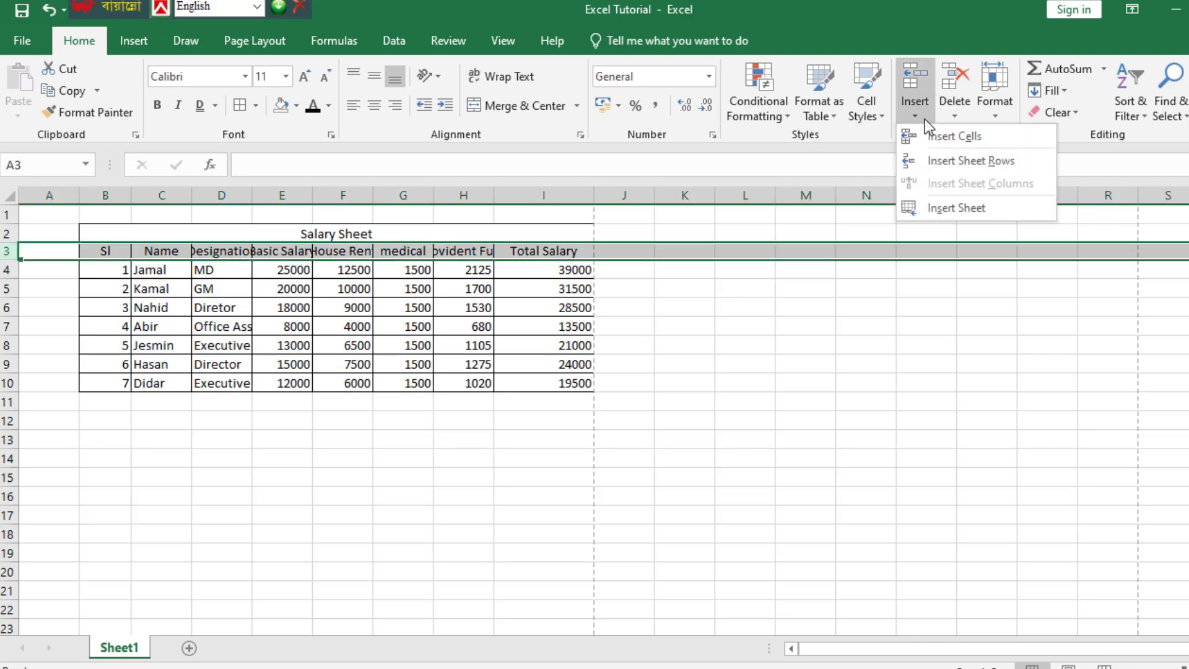
left_click(964, 161)
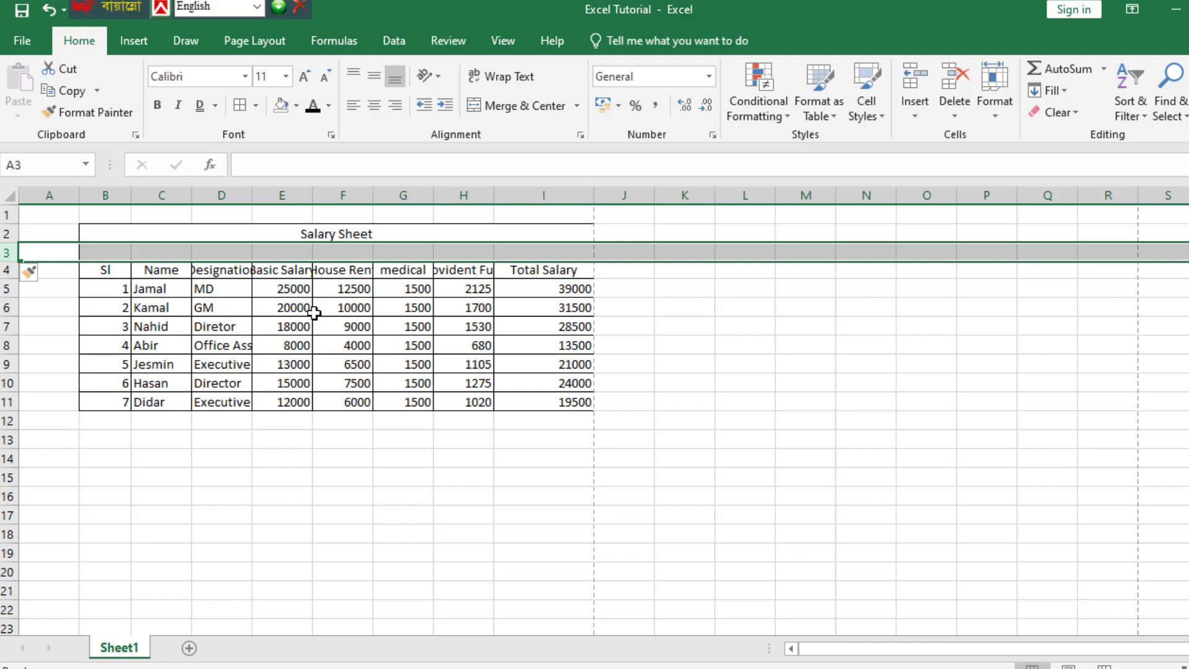
key("ctrl+z")
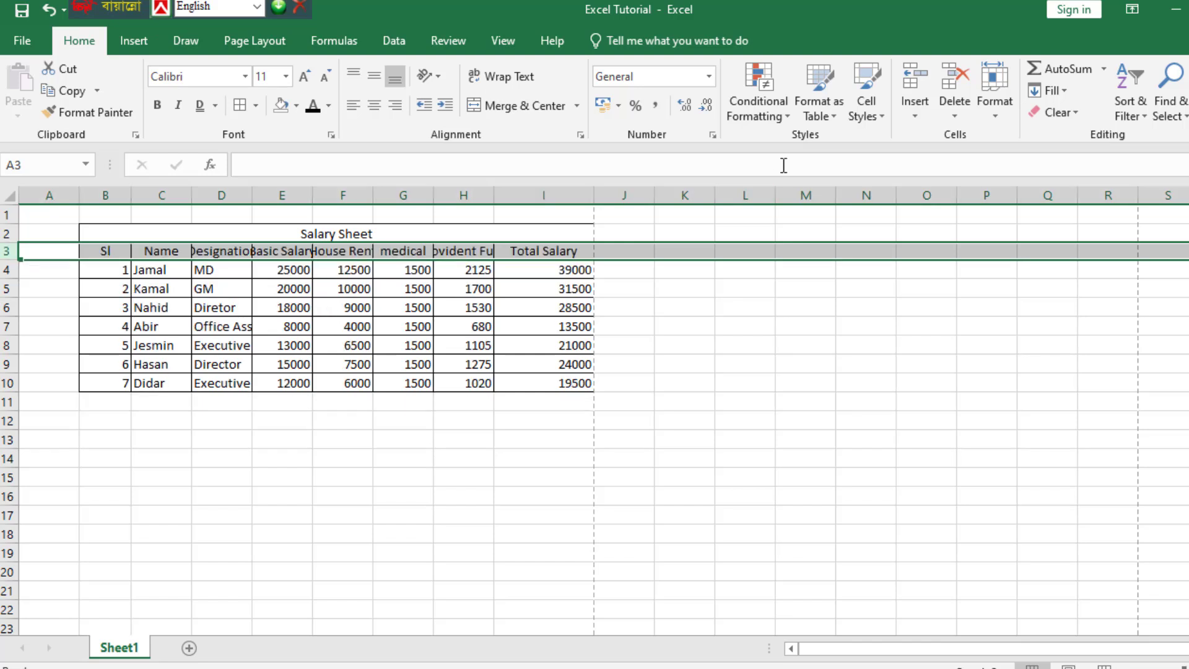
Step: Insert a new worksheet before Sheet1 and add another new worksheet after it
left_click(923, 114)
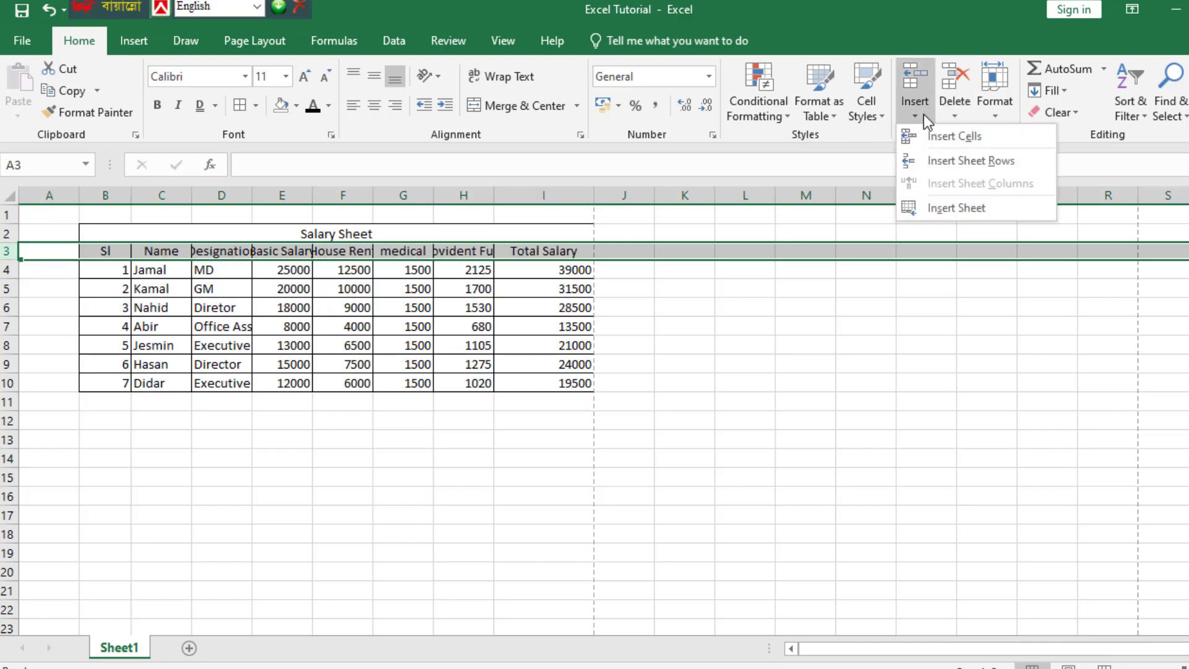
left_click(952, 210)
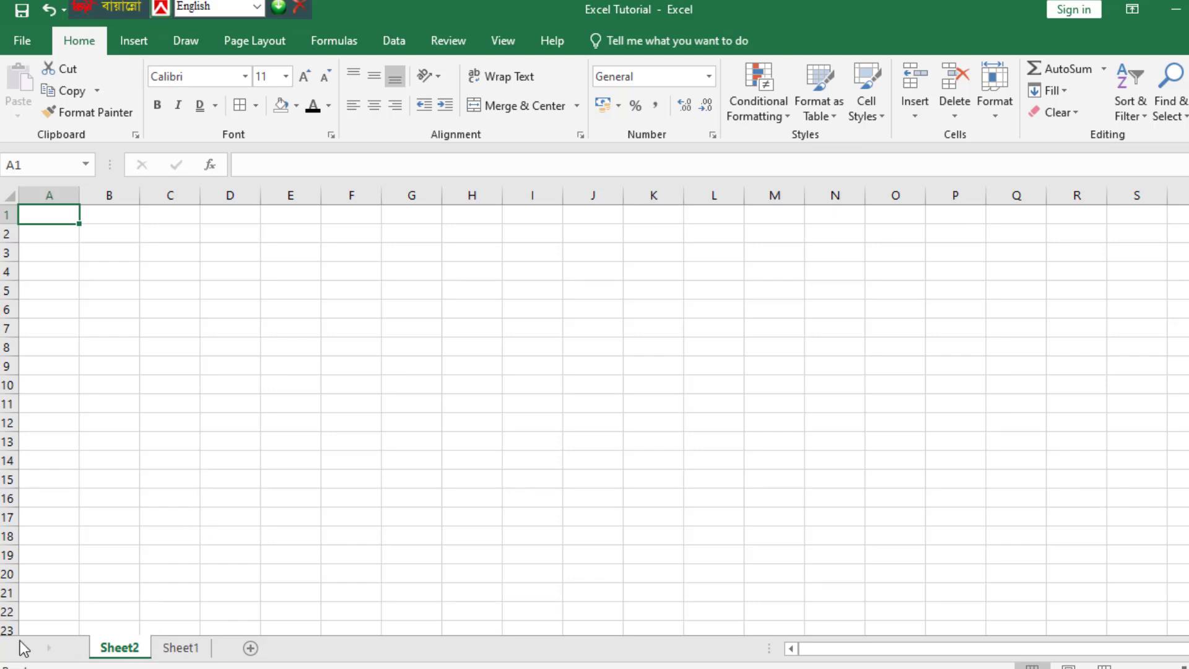
left_click(250, 649)
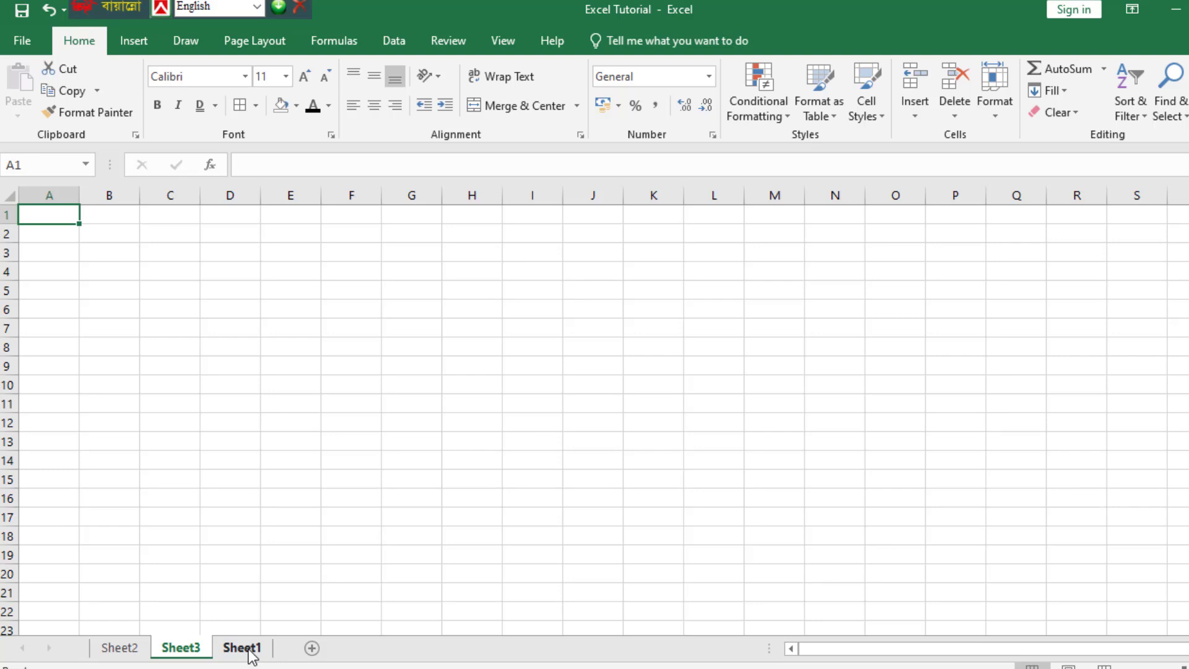
Step: Delete the extra worksheets Sheet3 and Sheet2 from the workbook
right_click(189, 652)
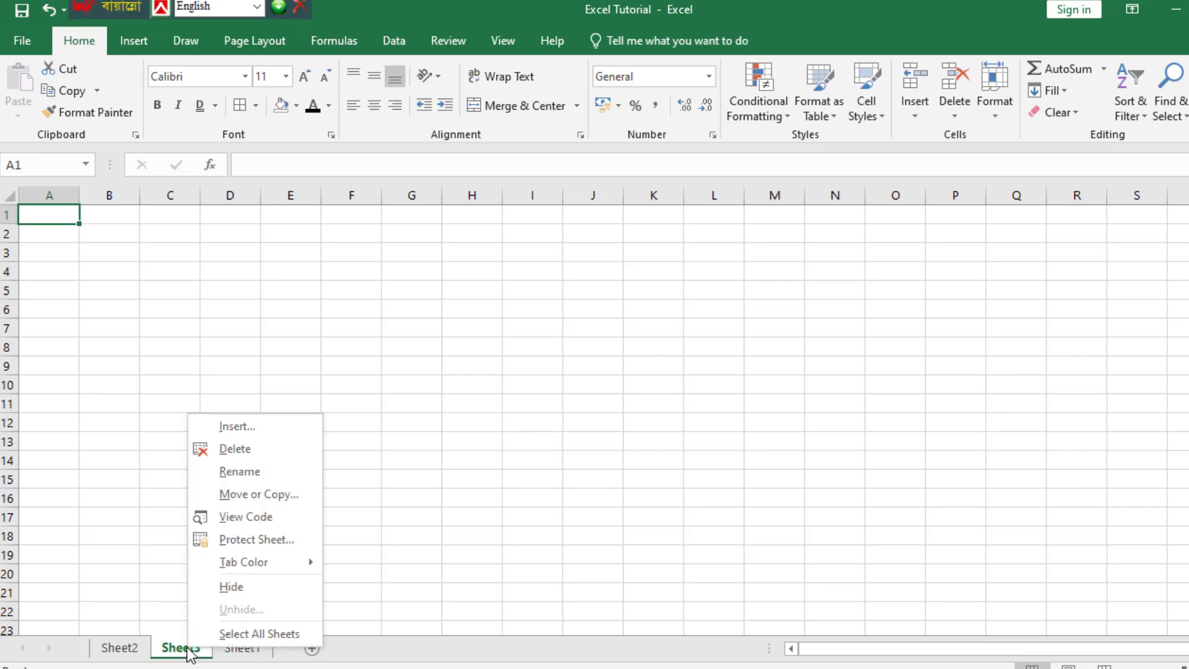
left_click(246, 440)
left_click(120, 648)
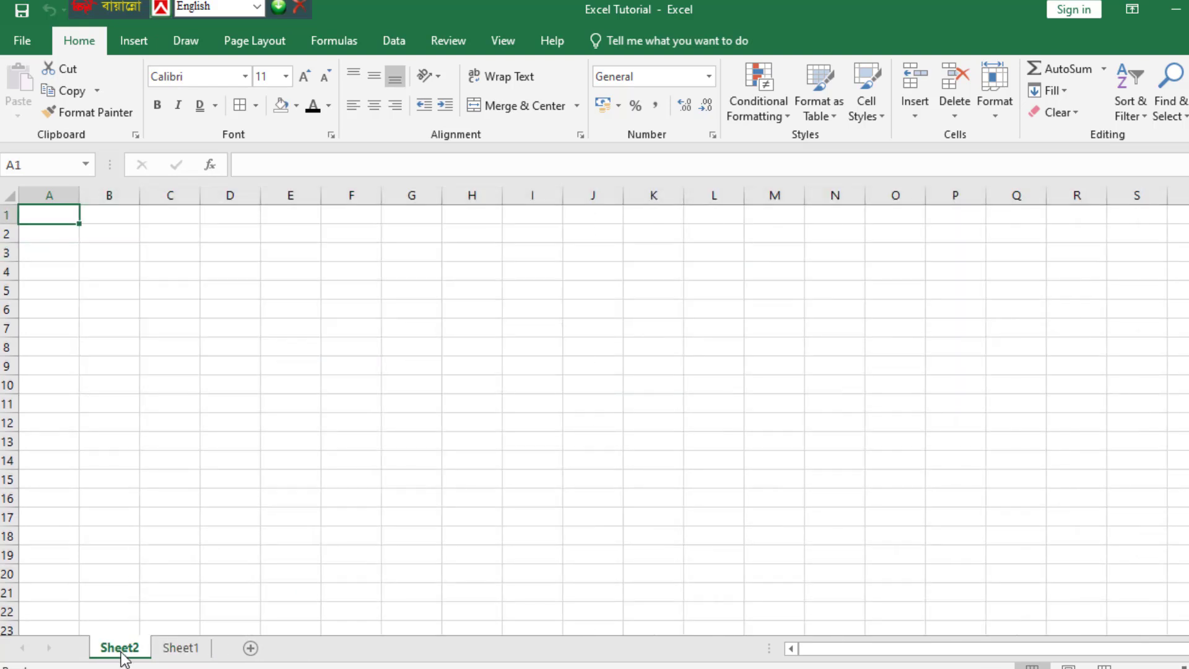
right_click(122, 650)
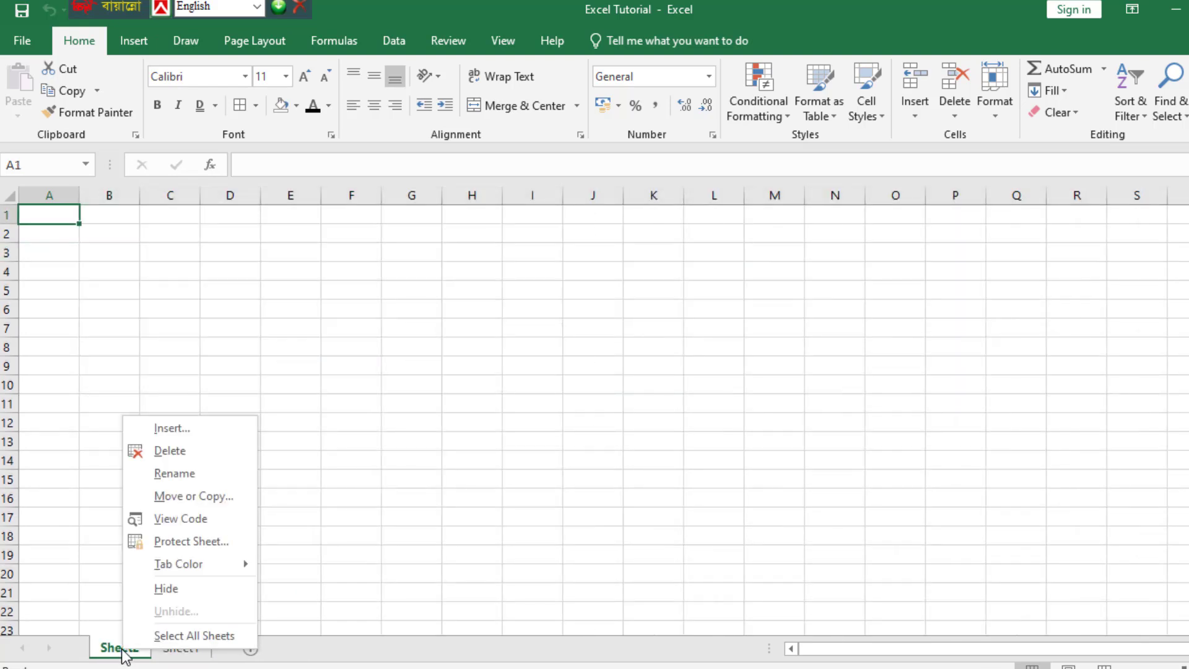
left_click(171, 452)
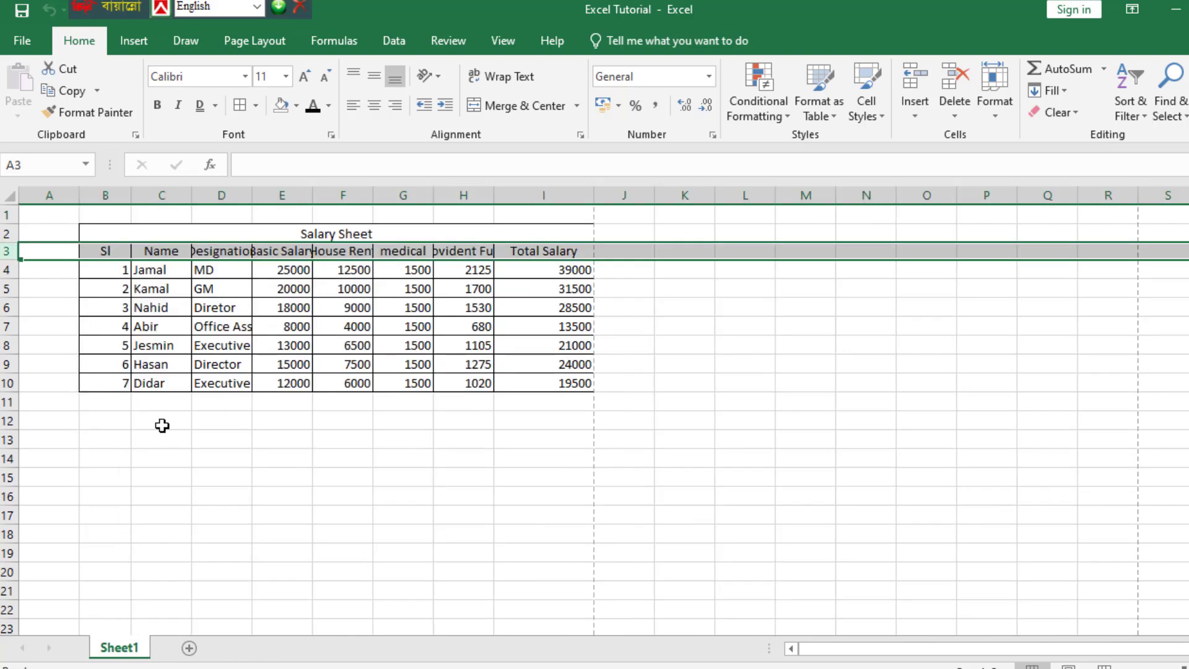
Step: Reduce the height of header row 3 to about 12.75 by hand and check it in the Row Height setting
left_click(998, 112)
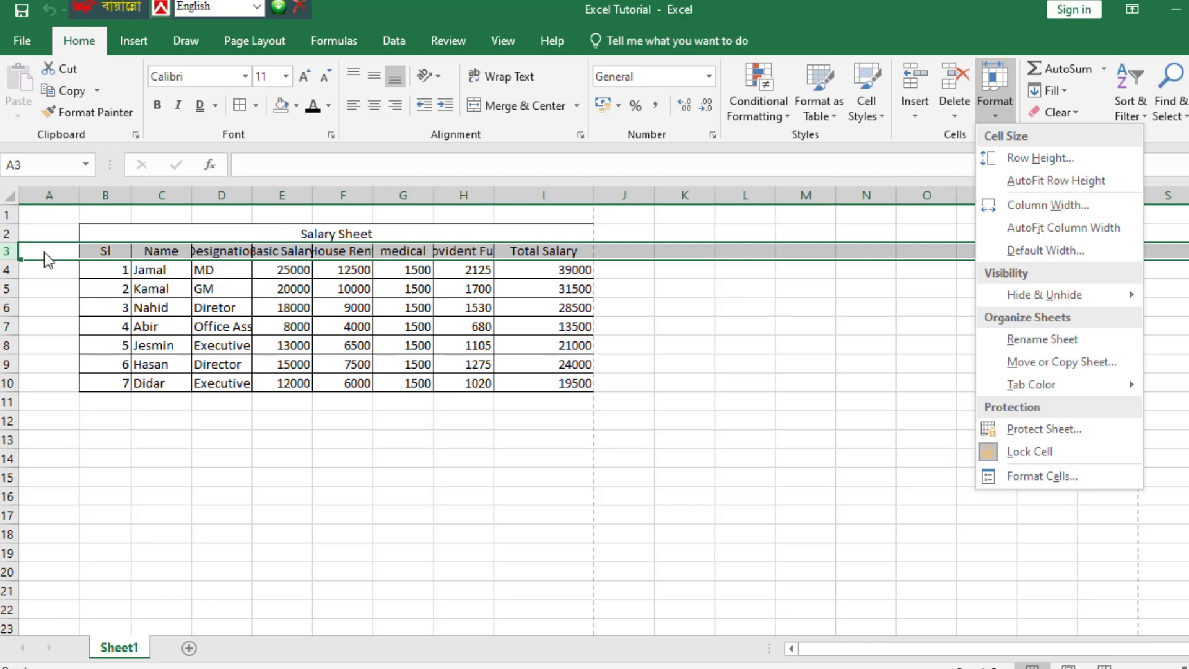
left_click(7, 261)
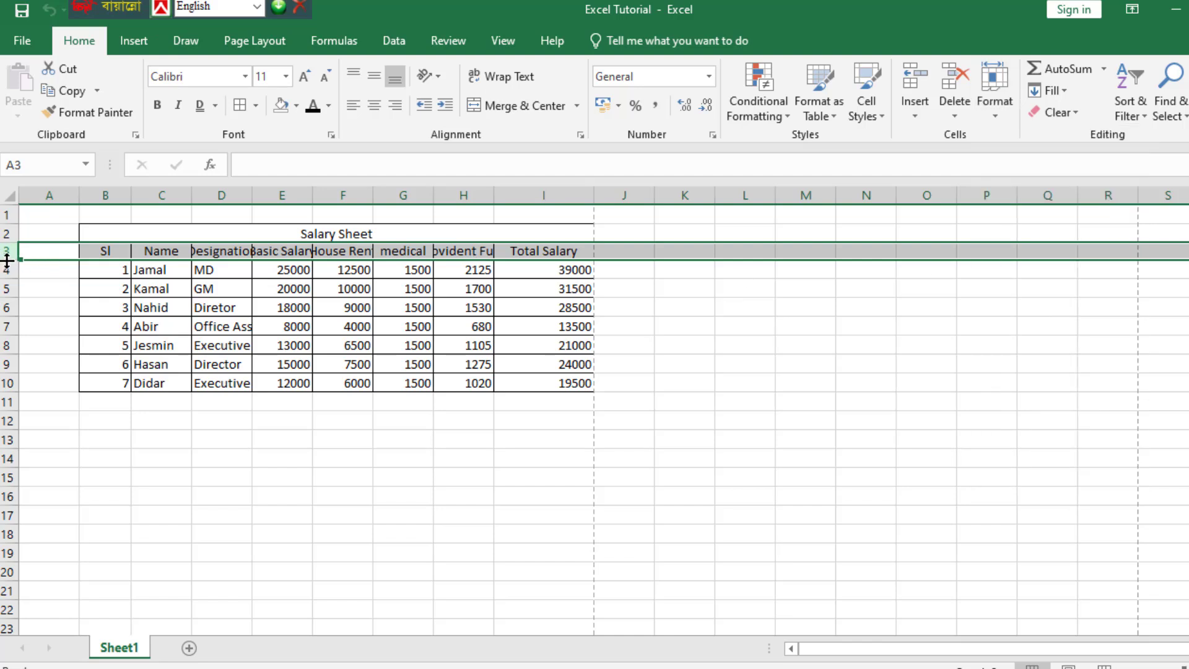
mouse_move(7, 259)
left_mouse_down()
mouse_move(6, 323)
mouse_move(6, 290)
mouse_move(53, 247)
mouse_move(5, 260)
left_mouse_up()
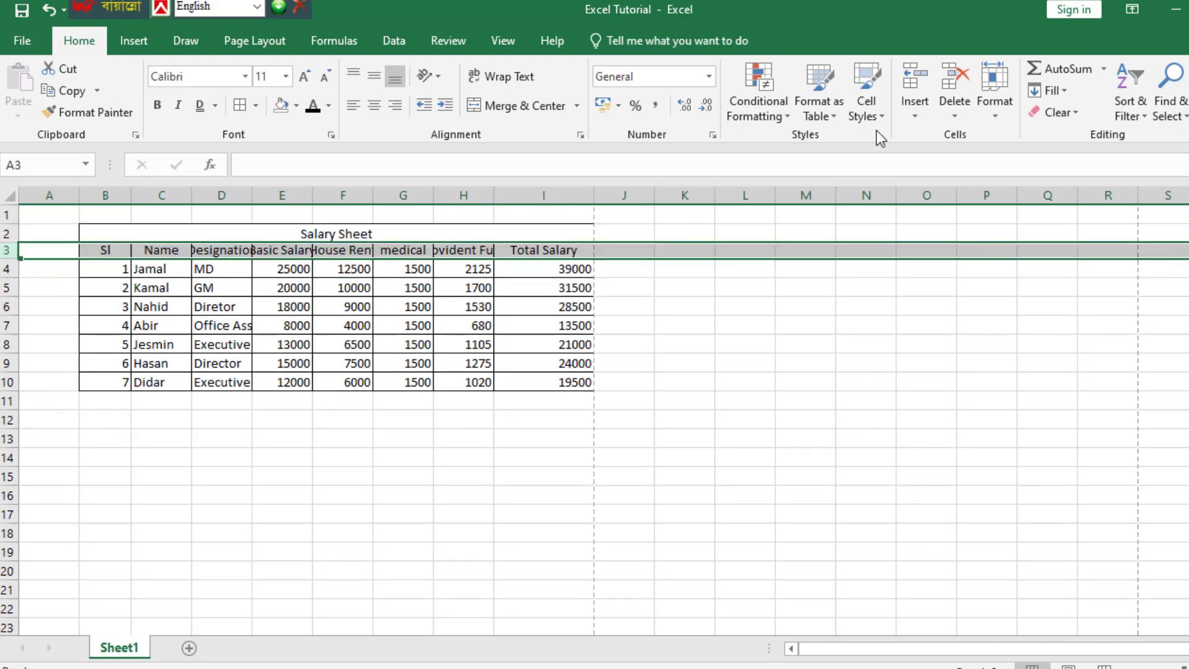
left_click(995, 102)
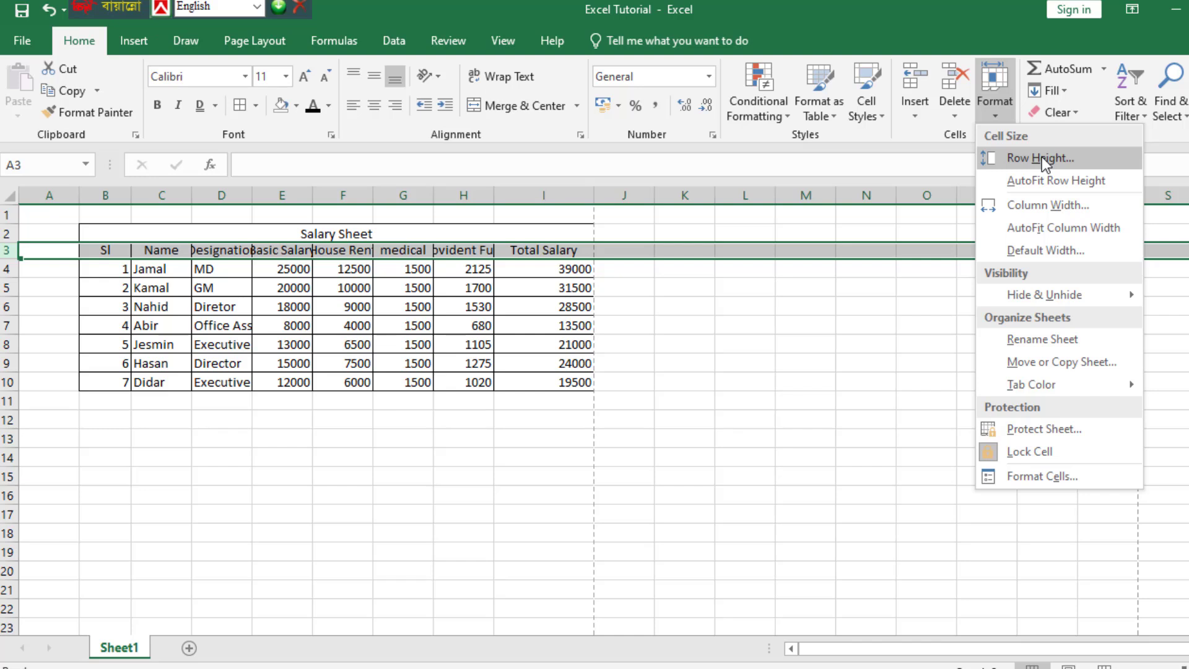
left_click(1042, 158)
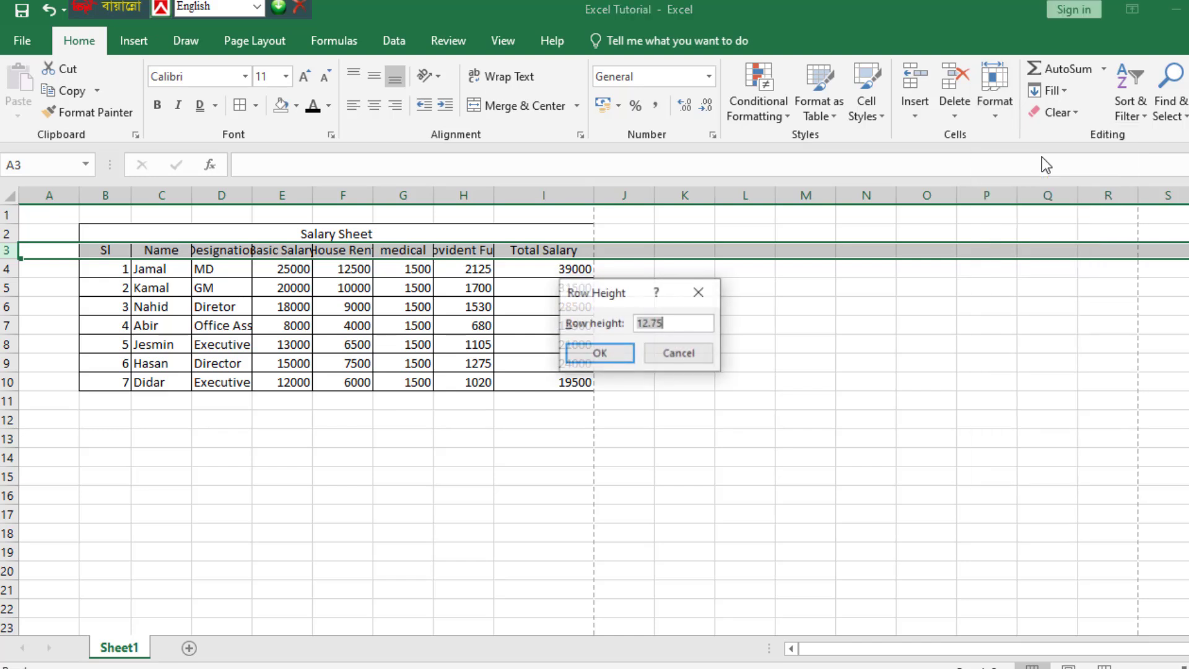
left_click(608, 353)
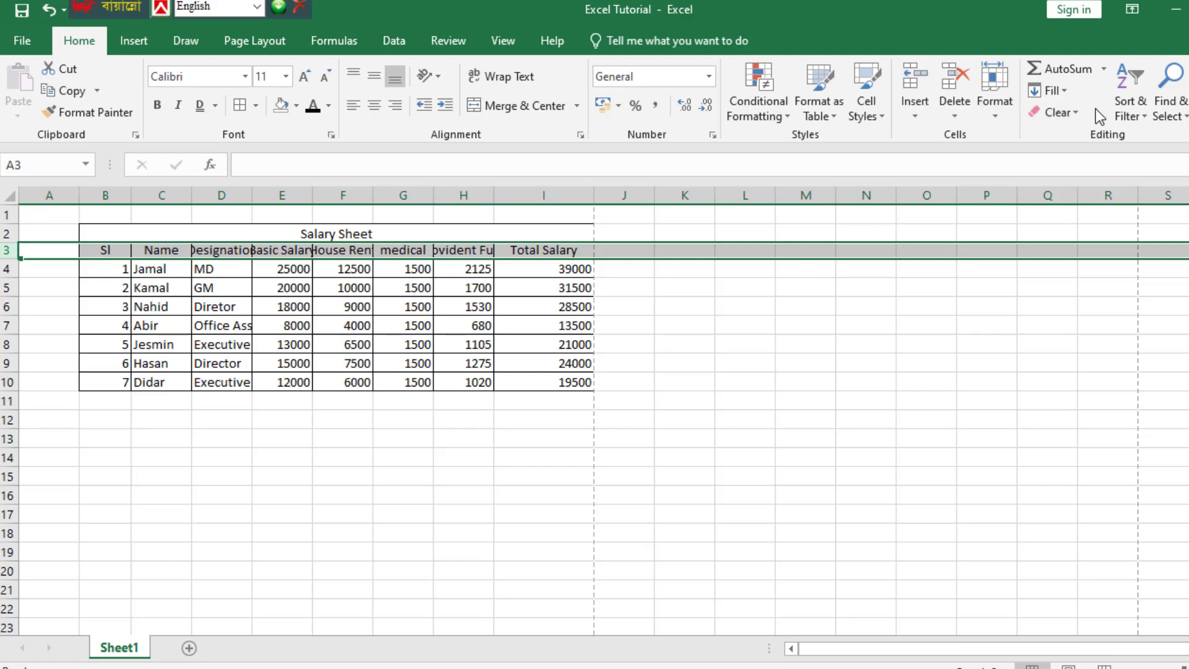
Step: Set the height of header row 3 to 15
left_click(995, 93)
left_click(1041, 159)
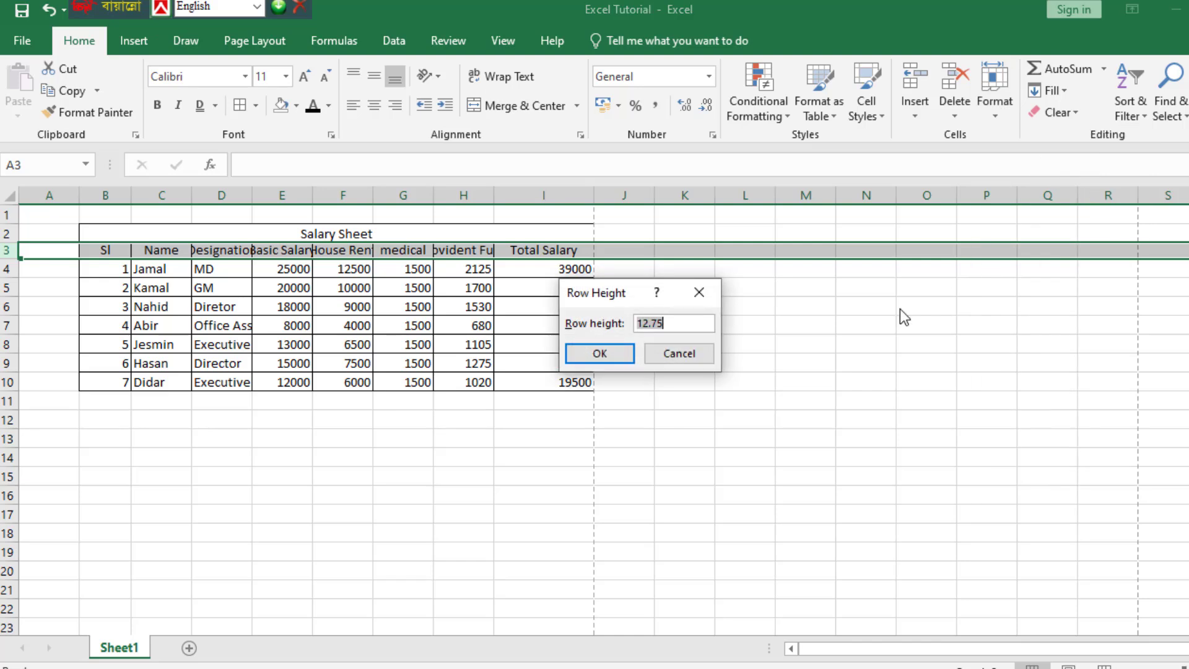
type("15")
left_click(600, 354)
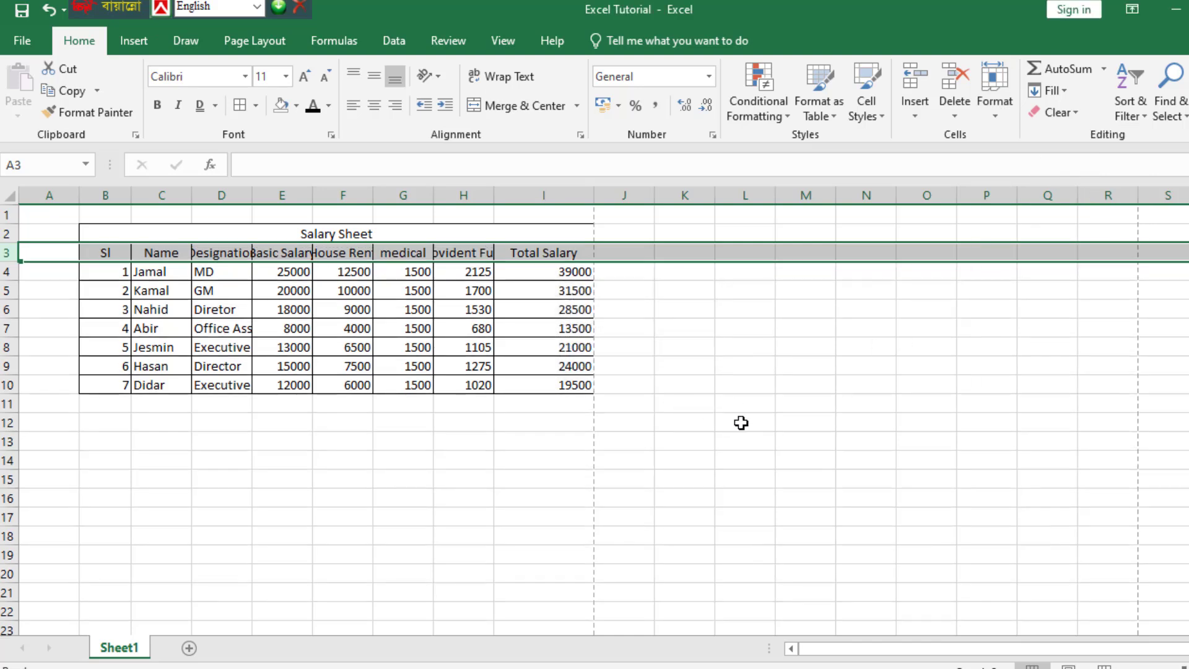
left_click(744, 421)
Step: Adjust the column widths by hand, slightly narrowing columns B and C and widening column D to fit the Designation entries
left_click(995, 92)
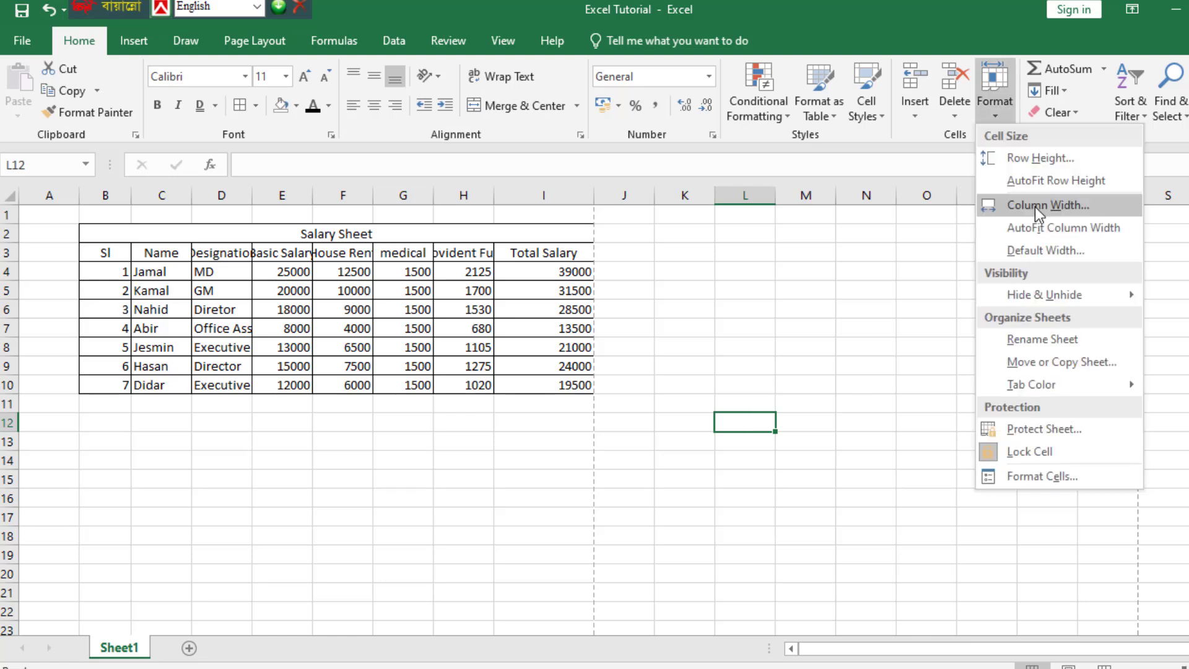
left_click(134, 205)
mouse_move(131, 200)
left_mouse_down()
mouse_move(162, 202)
mouse_move(129, 206)
left_mouse_up()
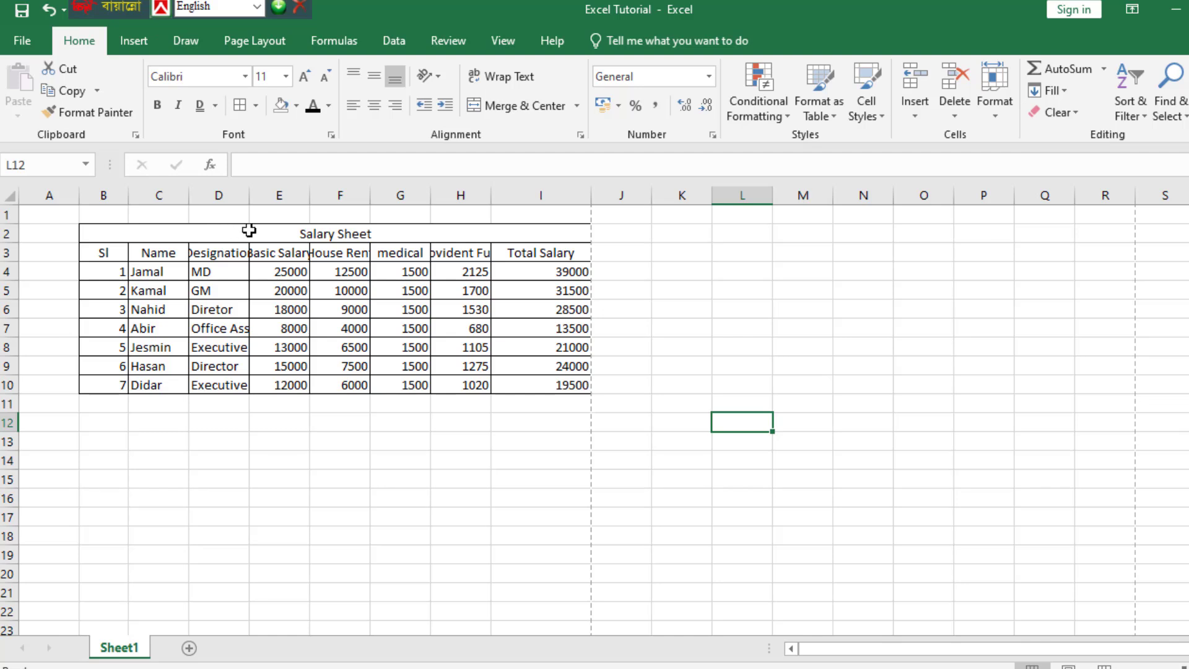
left_click_drag(248, 199, 278, 212)
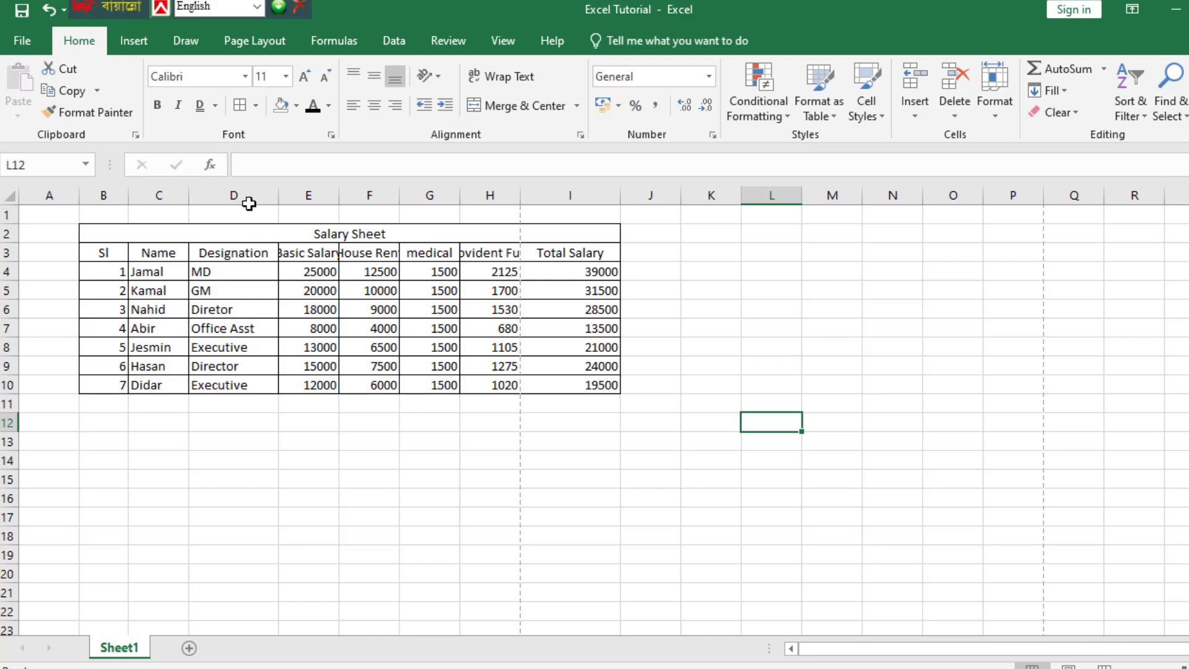
left_click_drag(279, 196, 265, 196)
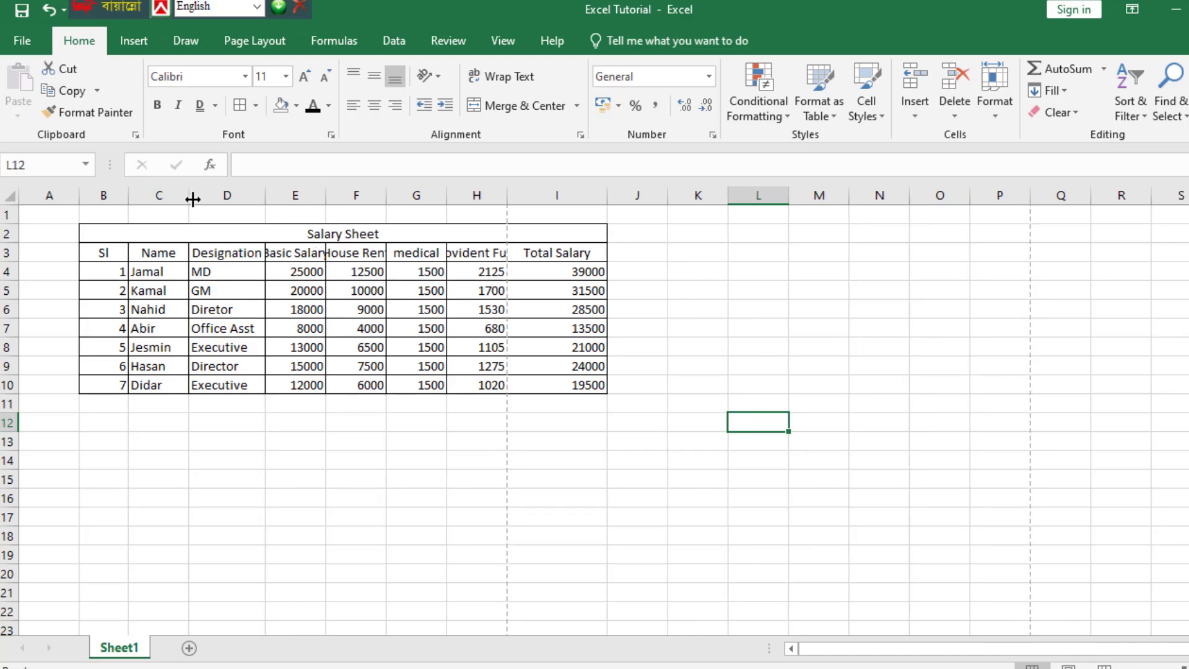
left_click_drag(190, 196, 176, 195)
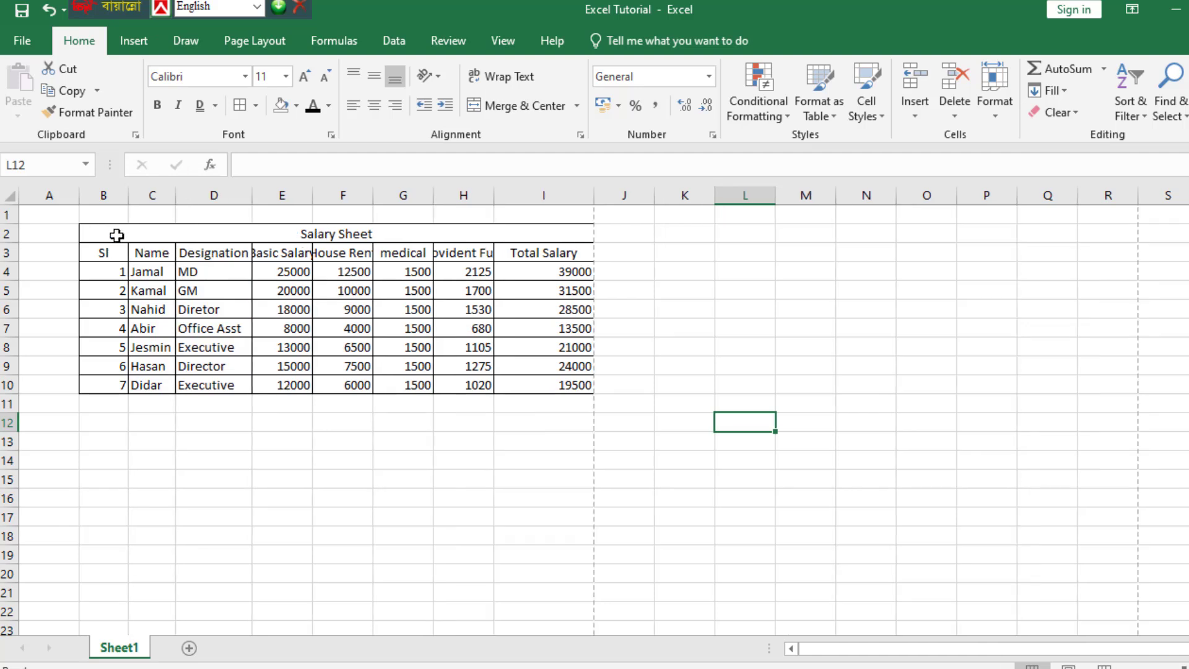
Step: AutoFit the widths of columns B, E, F, G and H to their contents
double_click(127, 196)
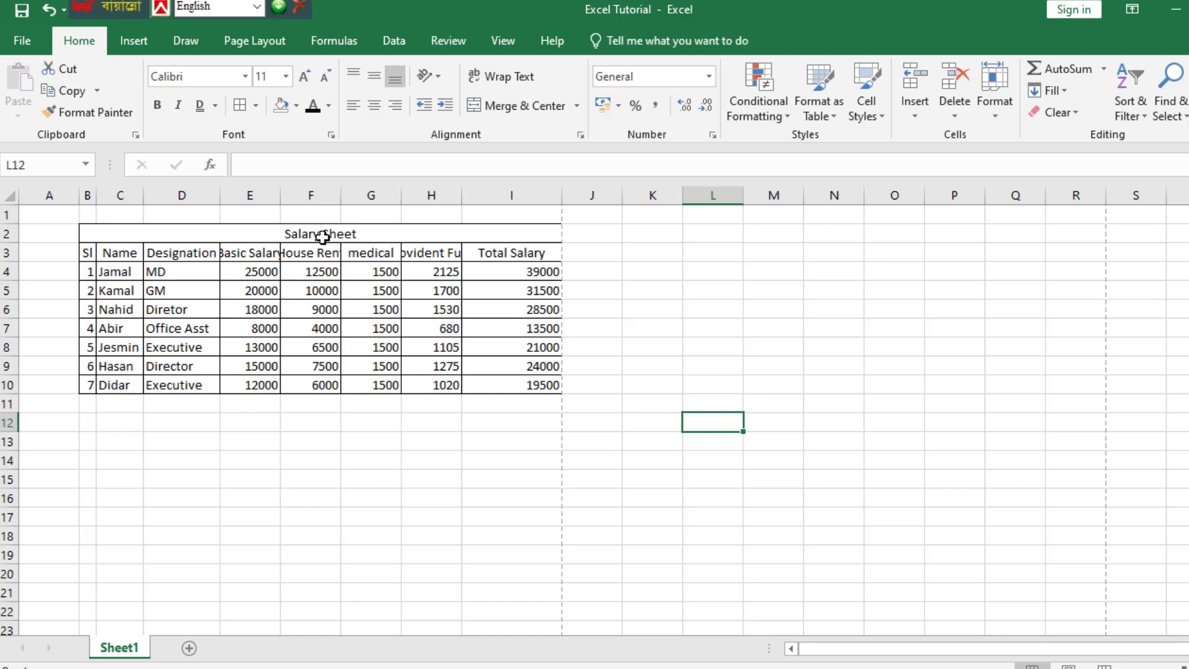
double_click(280, 195)
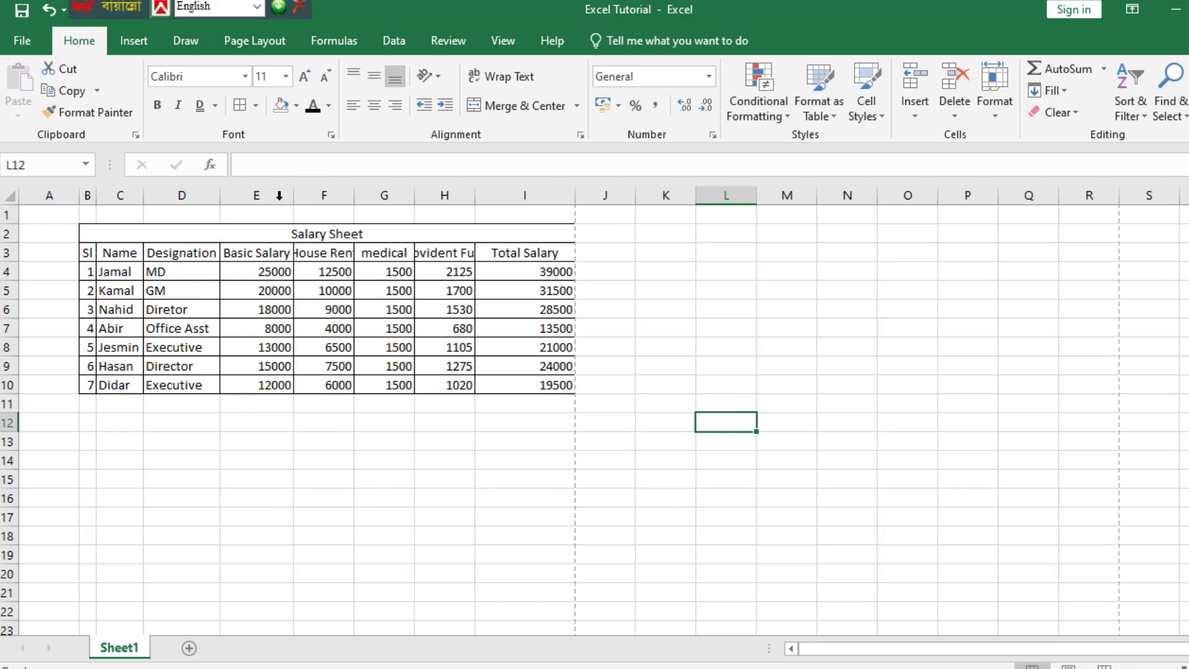
double_click(353, 191)
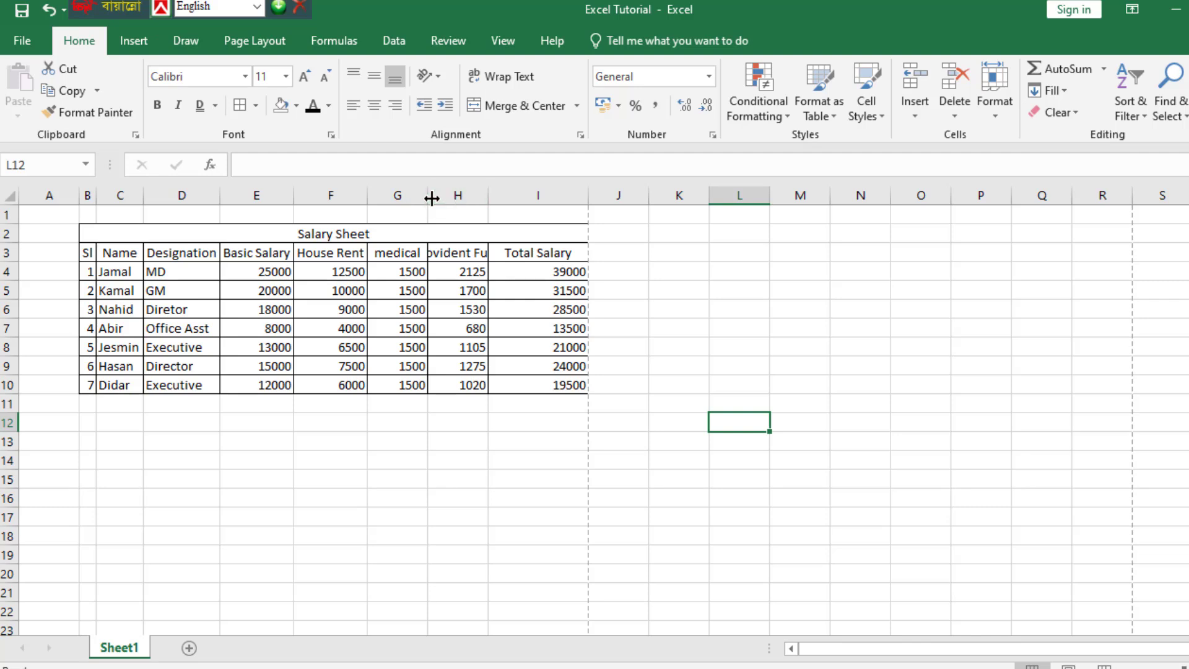
double_click(432, 198)
double_click(481, 193)
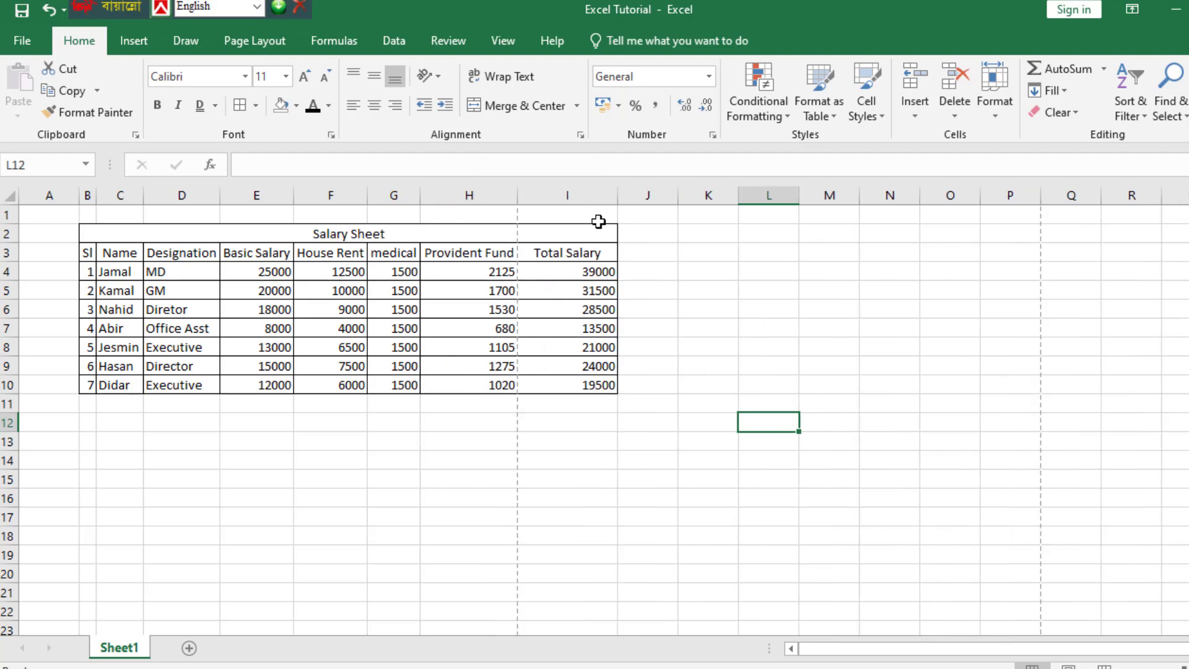
Step: Look over the Hide & Unhide options for rows, columns and sheets, and select the header cells A3:I3
key("alt+h")
key("o")
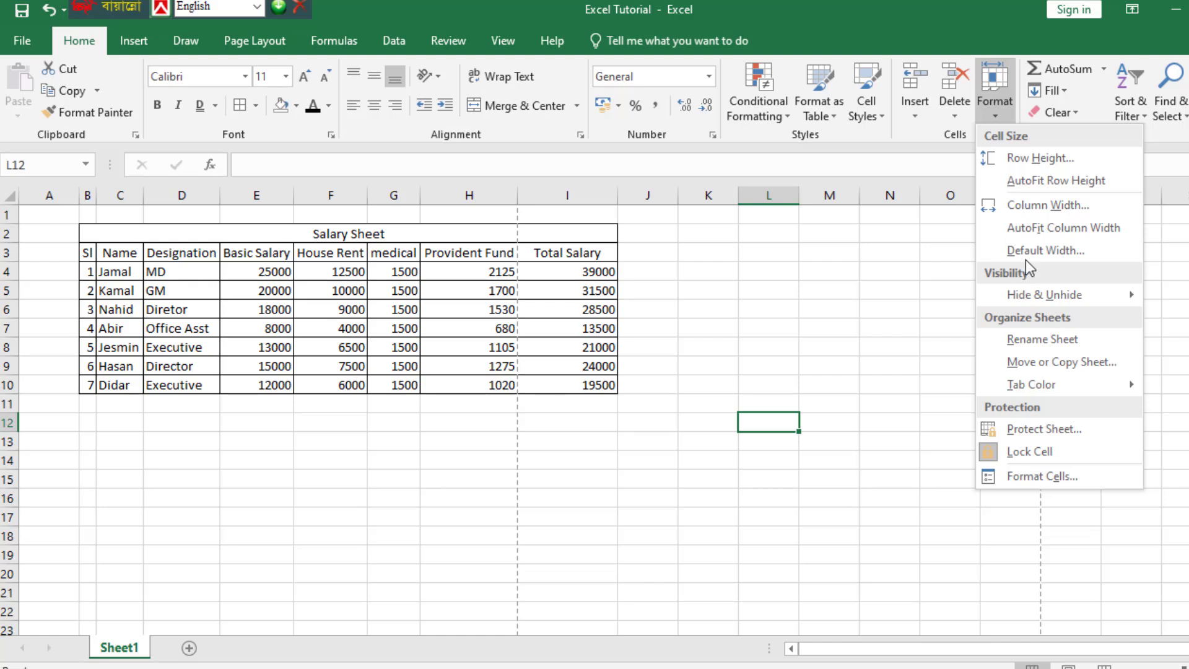
mouse_move(1052, 301)
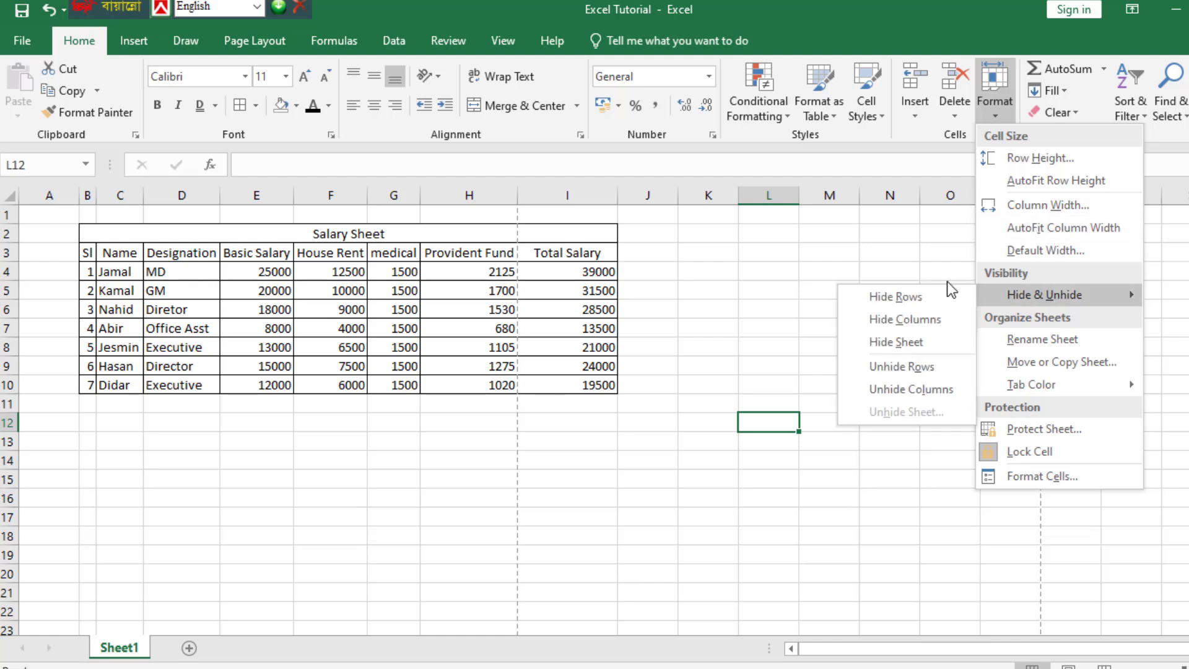
left_click(465, 255)
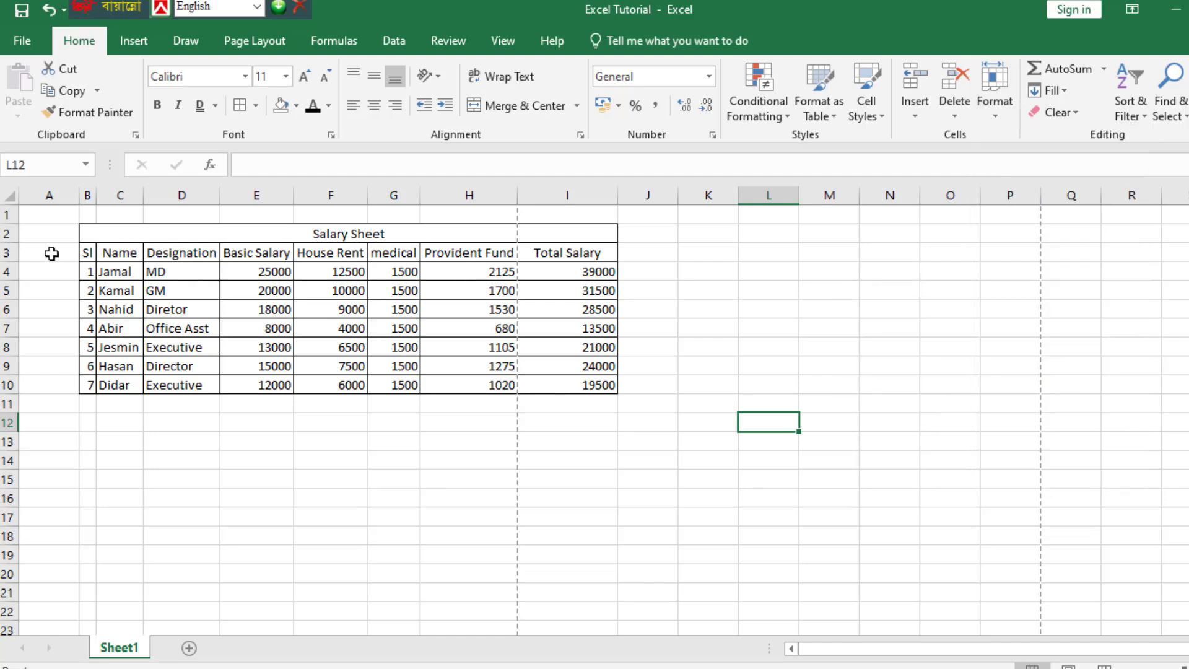
left_click_drag(55, 254, 595, 254)
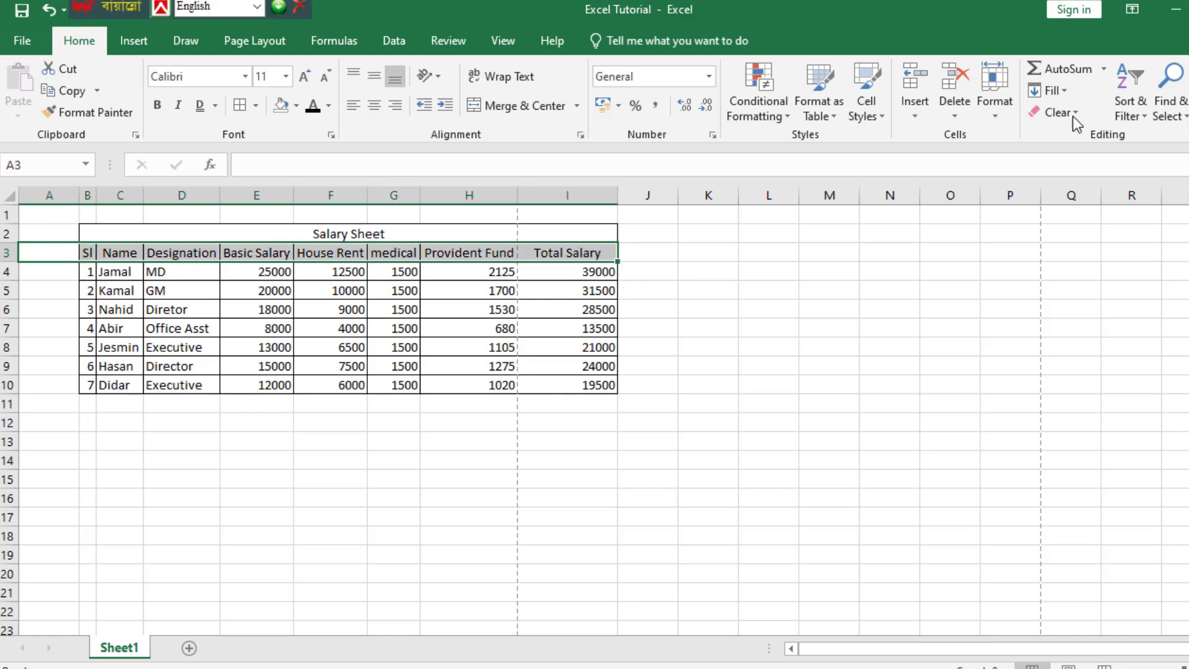
Step: Rename the worksheet Sheet1 as Excel Tutorial
left_click(1001, 115)
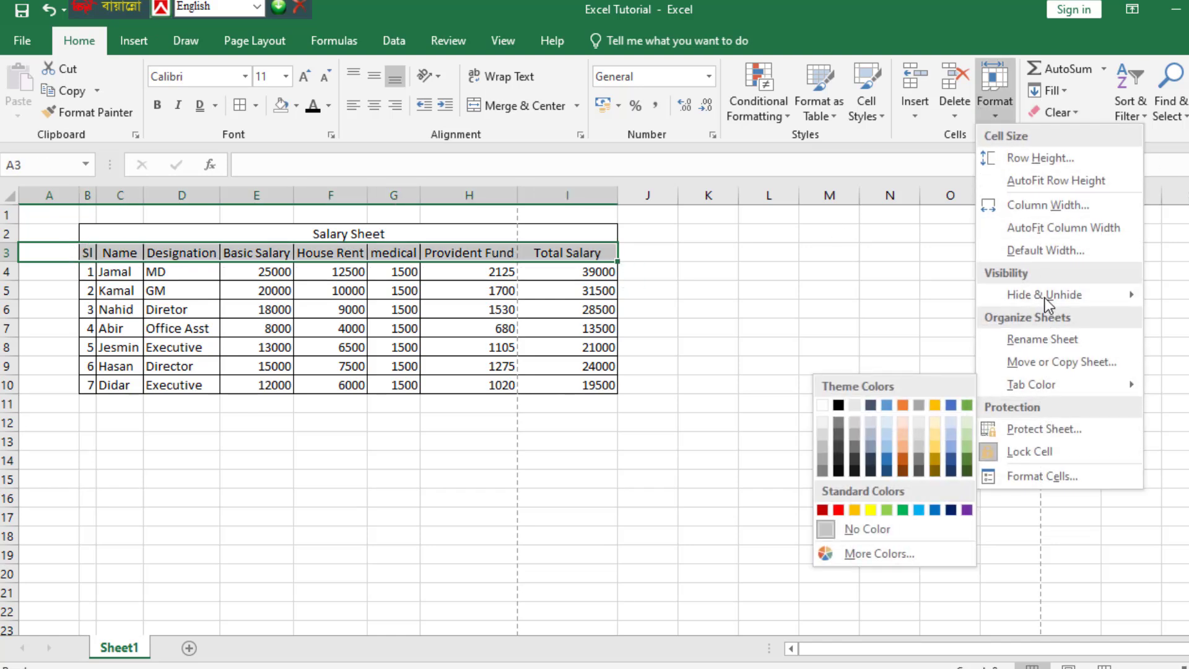
left_click(1043, 340)
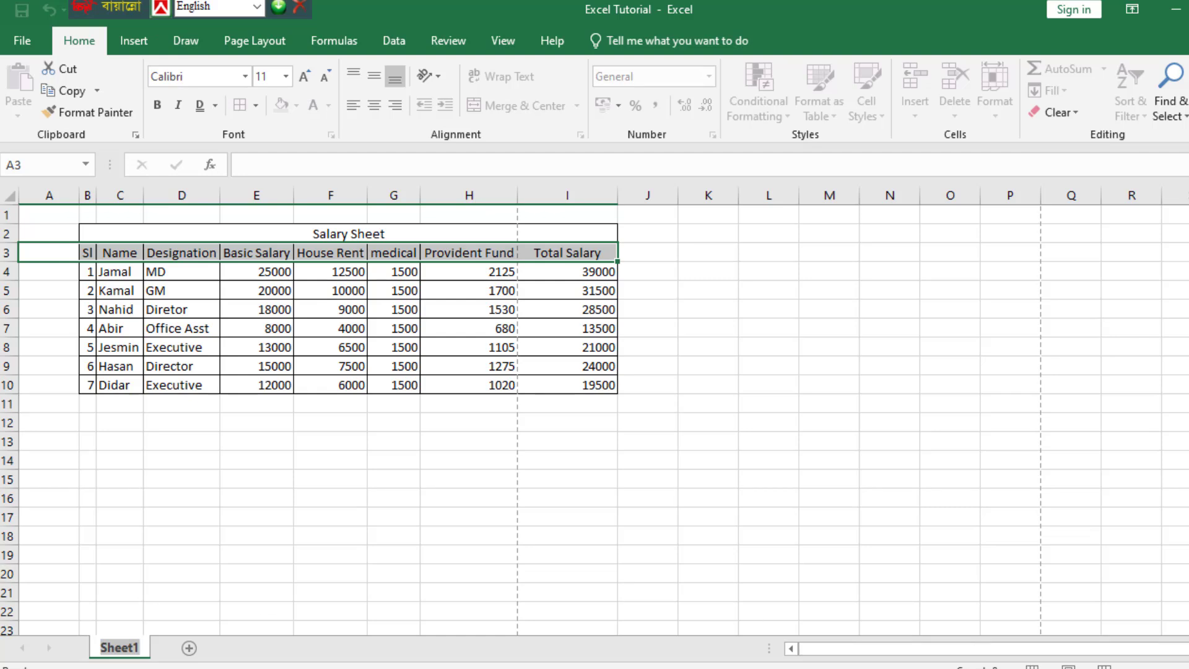
key("BackSpace")
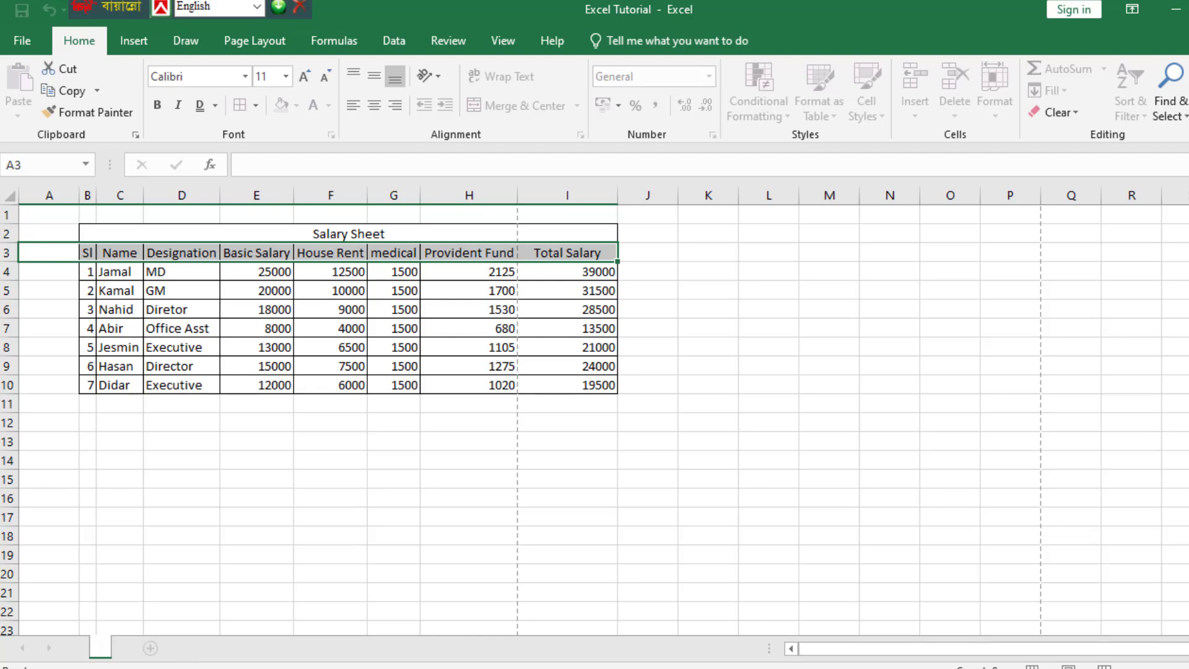
type("Excel")
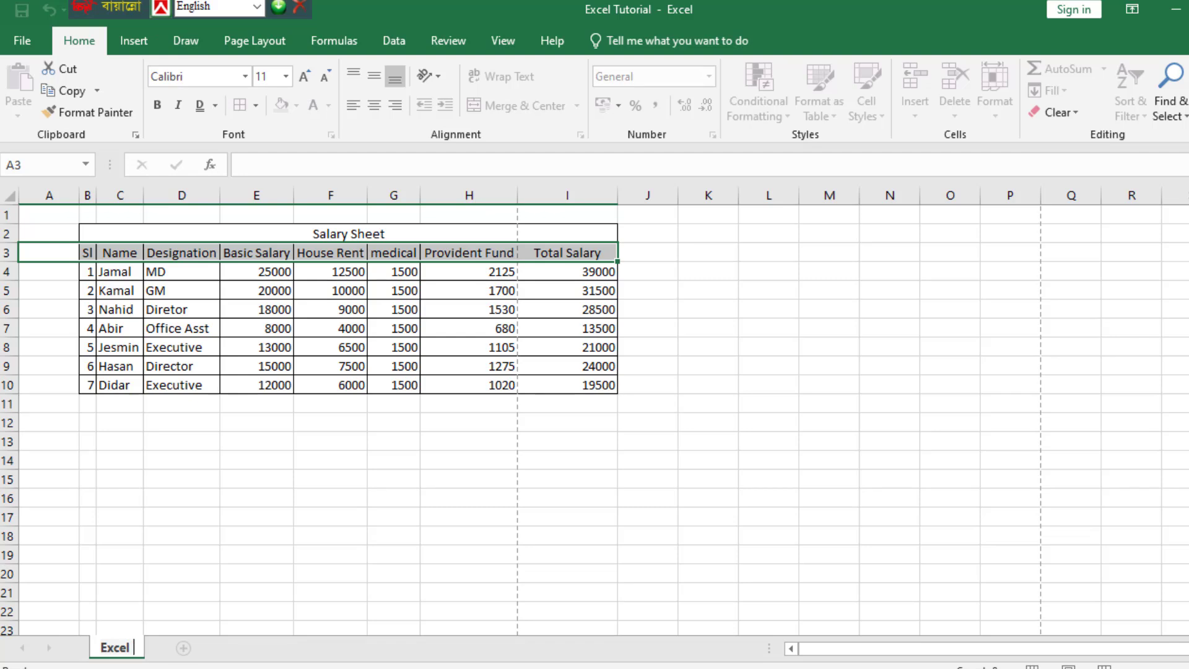
type(" Tuto")
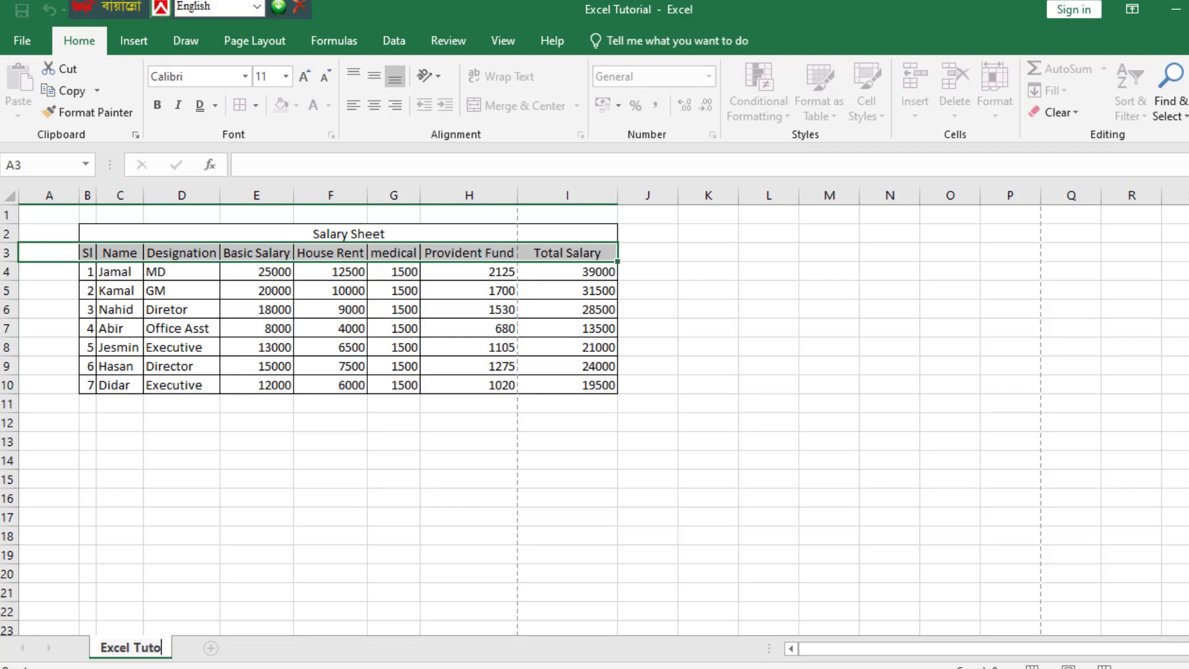
type("rial")
left_click(534, 588)
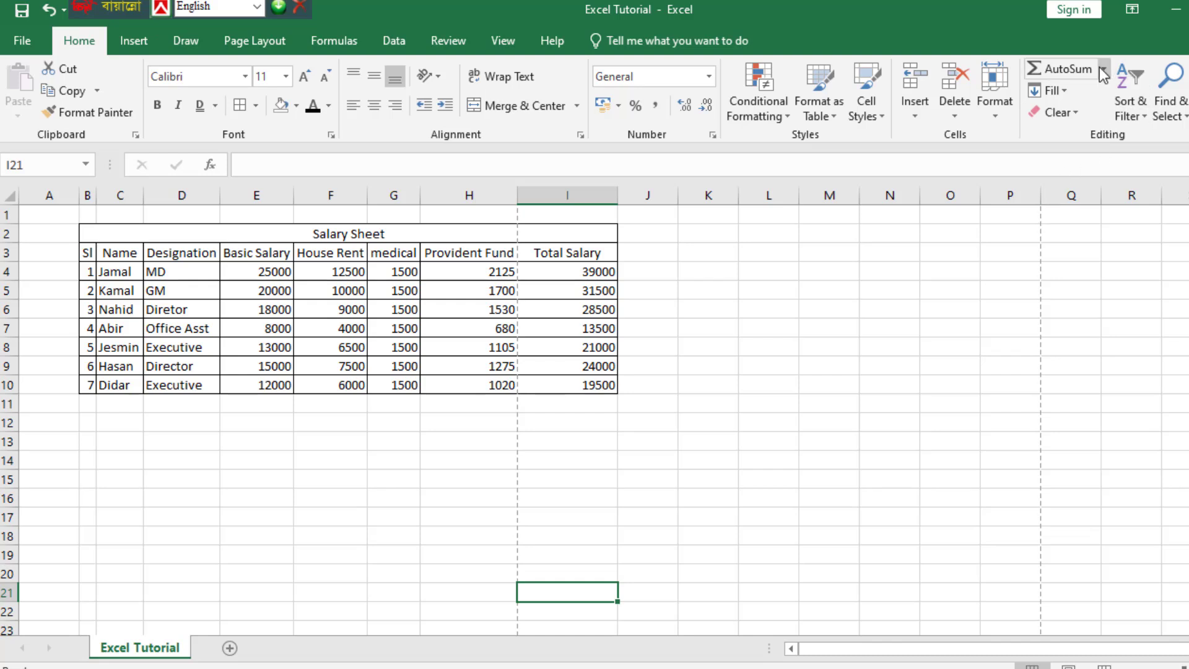
Step: Review the AutoSum functions for the Total Salary values I4:I10 and insert their Sum in cell I11
left_click_drag(570, 273, 605, 385)
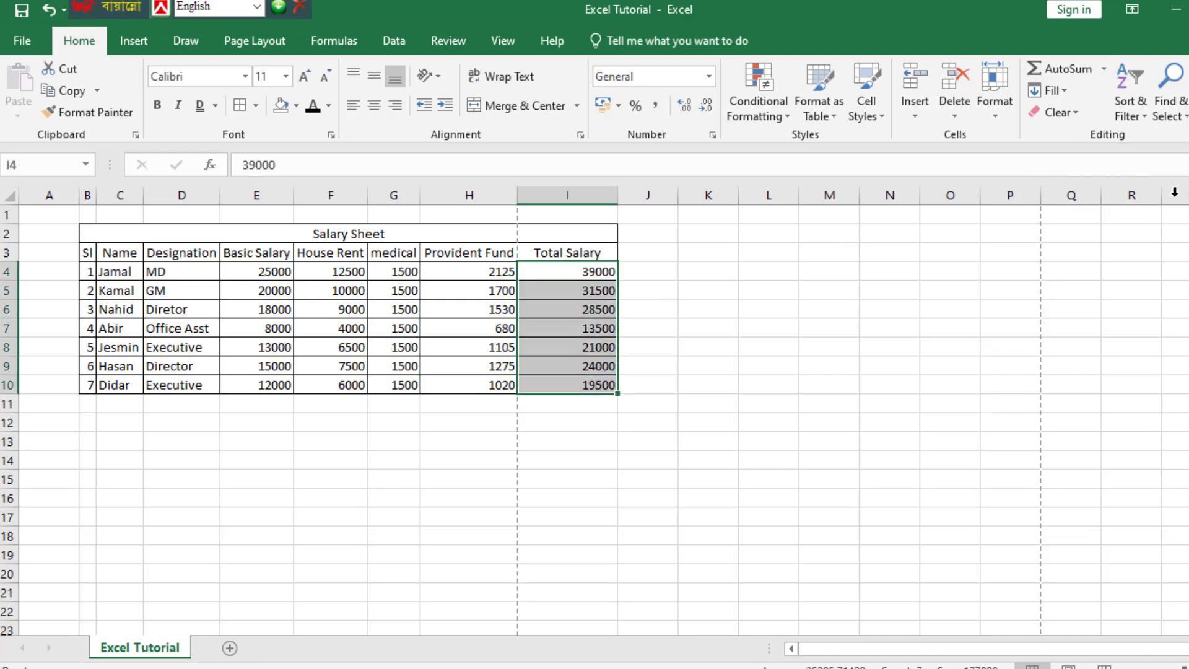
left_click(1104, 70)
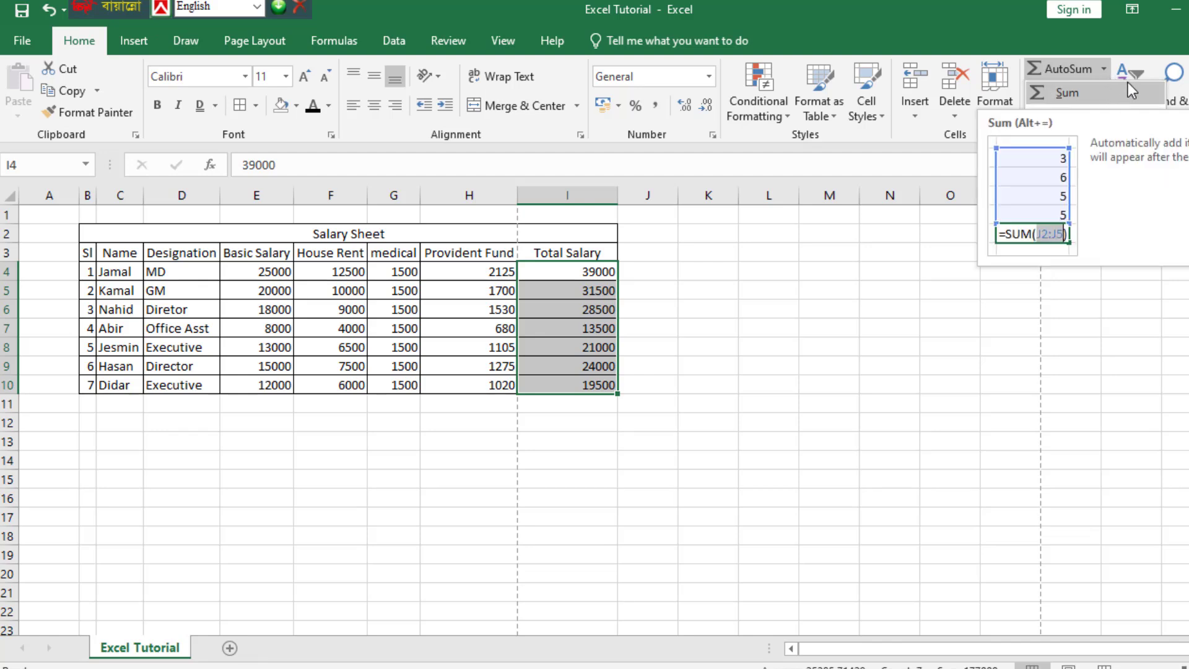
left_click(1106, 58)
left_click(1105, 61)
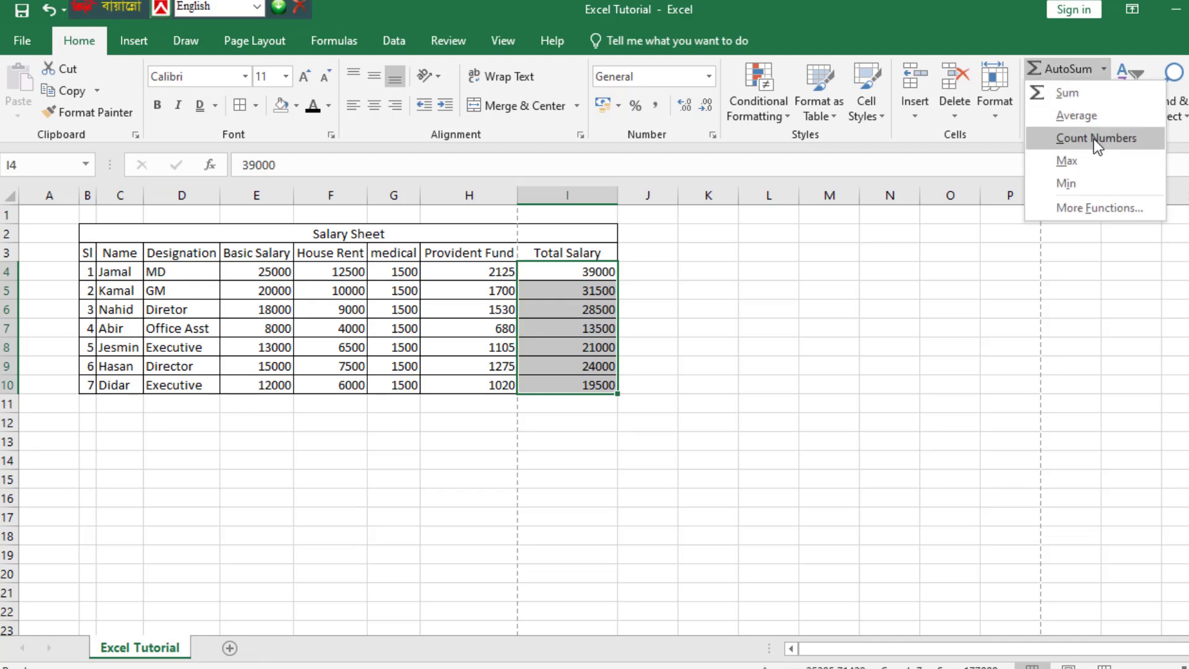
left_click(1101, 274)
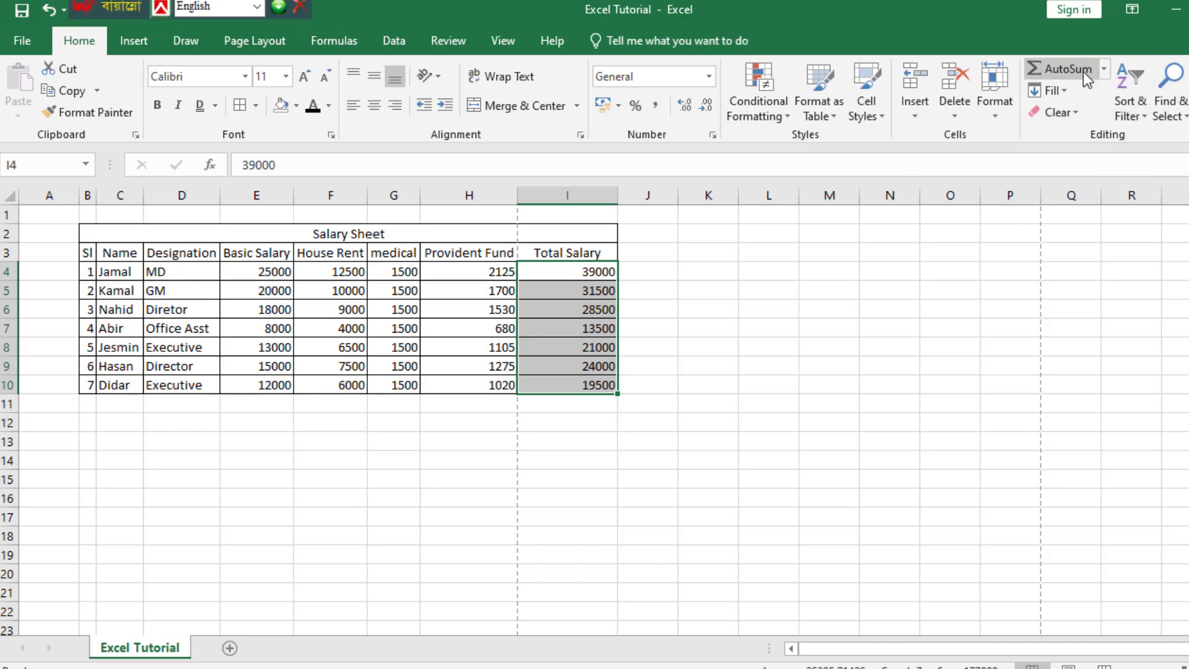
left_click(1106, 69)
left_click(1068, 93)
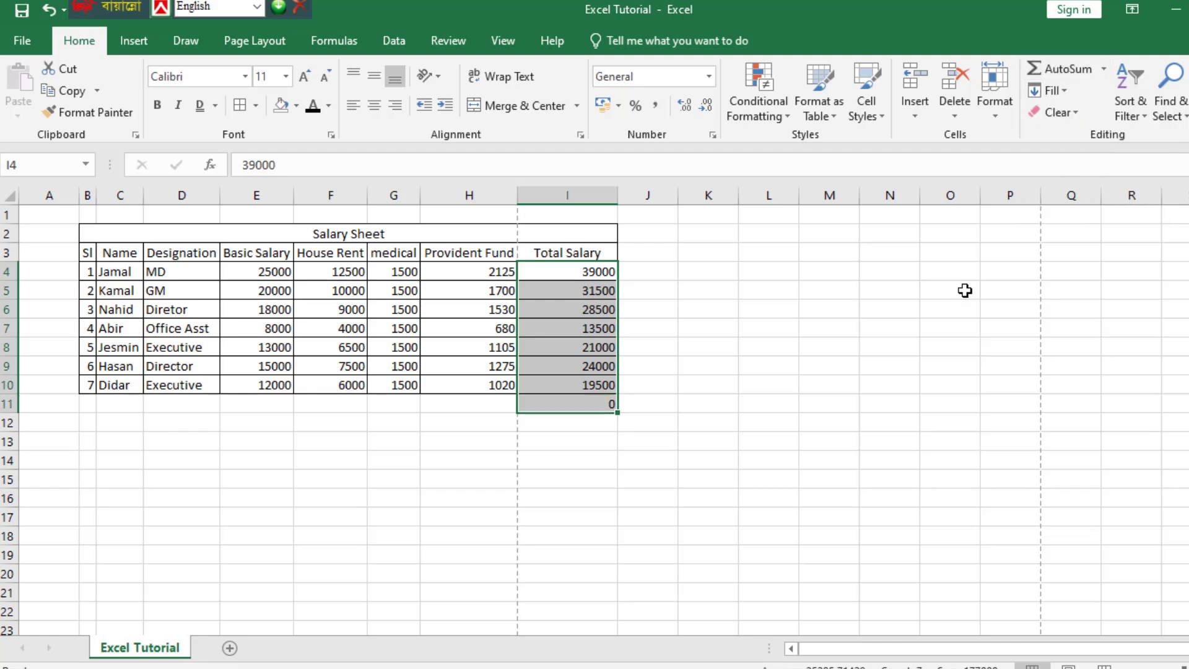
left_click(583, 424)
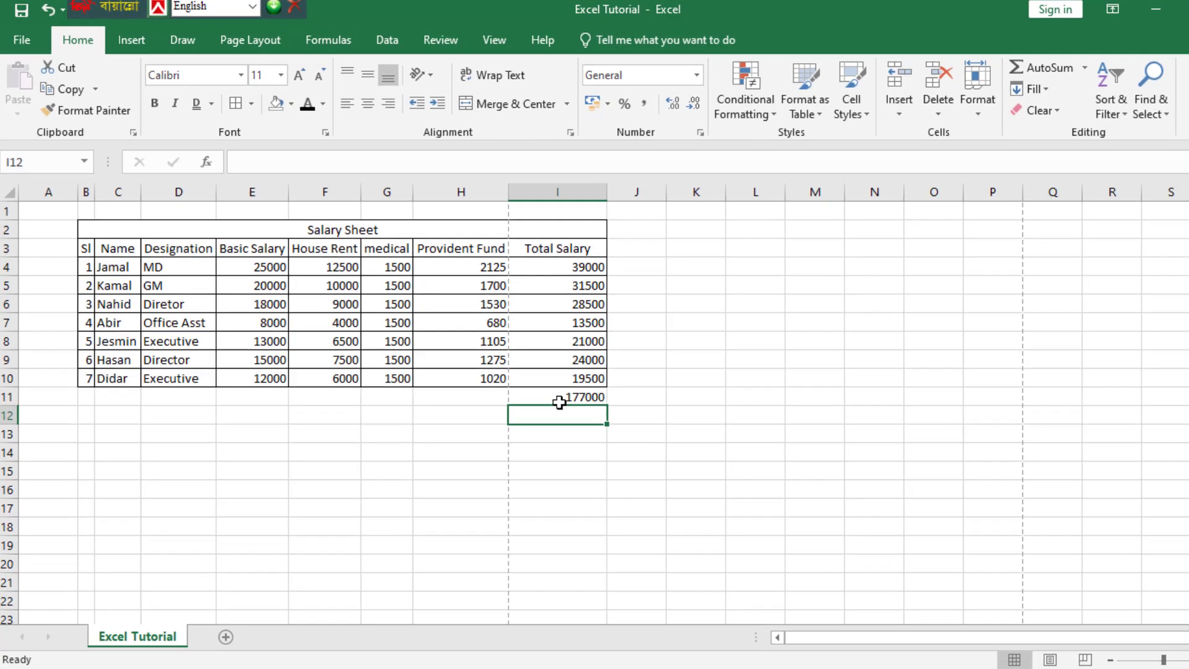
Step: Sort the employee names in C4:C10 from A to Z, expanding the selection so the full rows move together
left_click(708, 404)
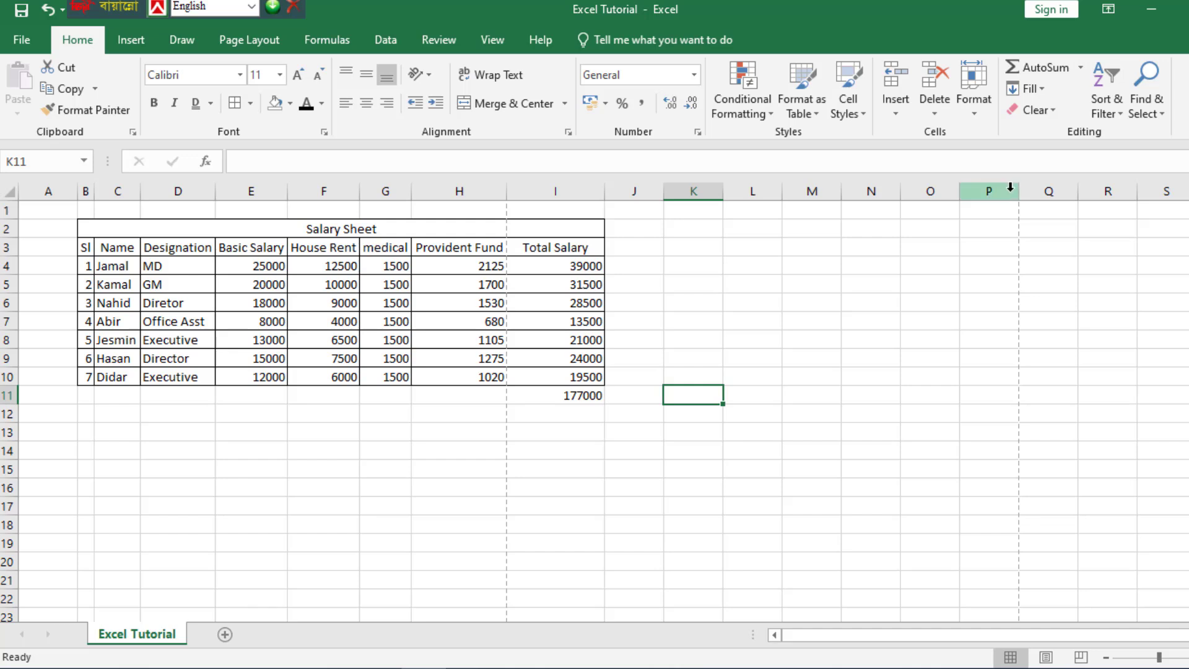
left_click(1126, 115)
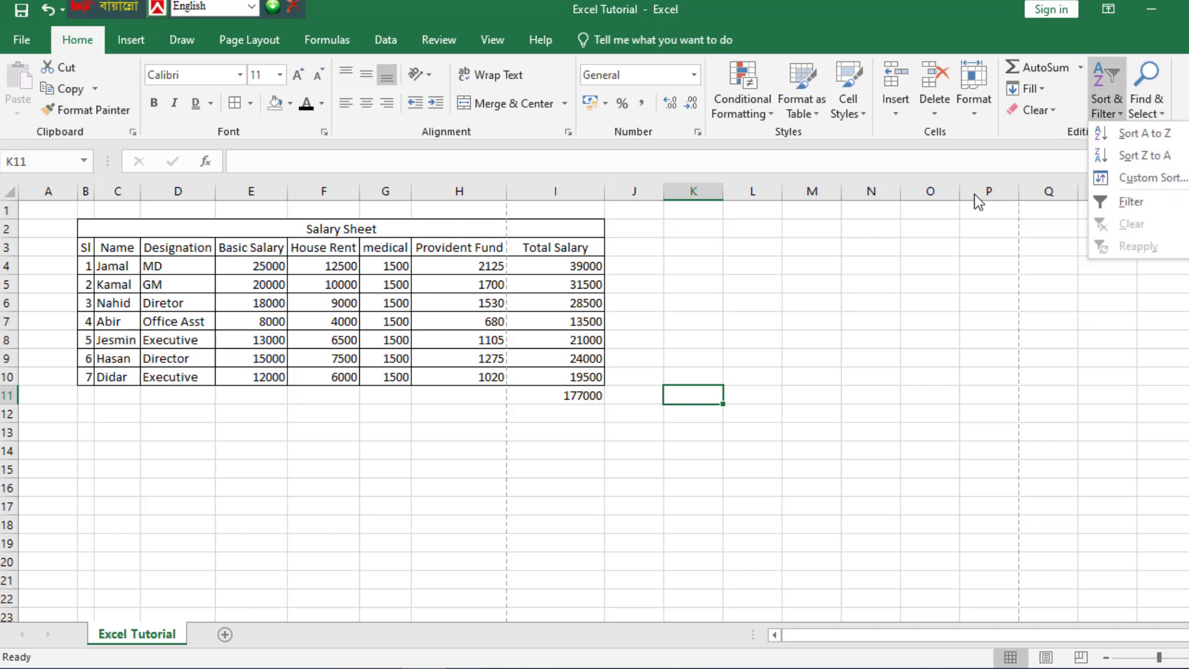
left_click(116, 264)
left_click_drag(114, 264, 114, 379)
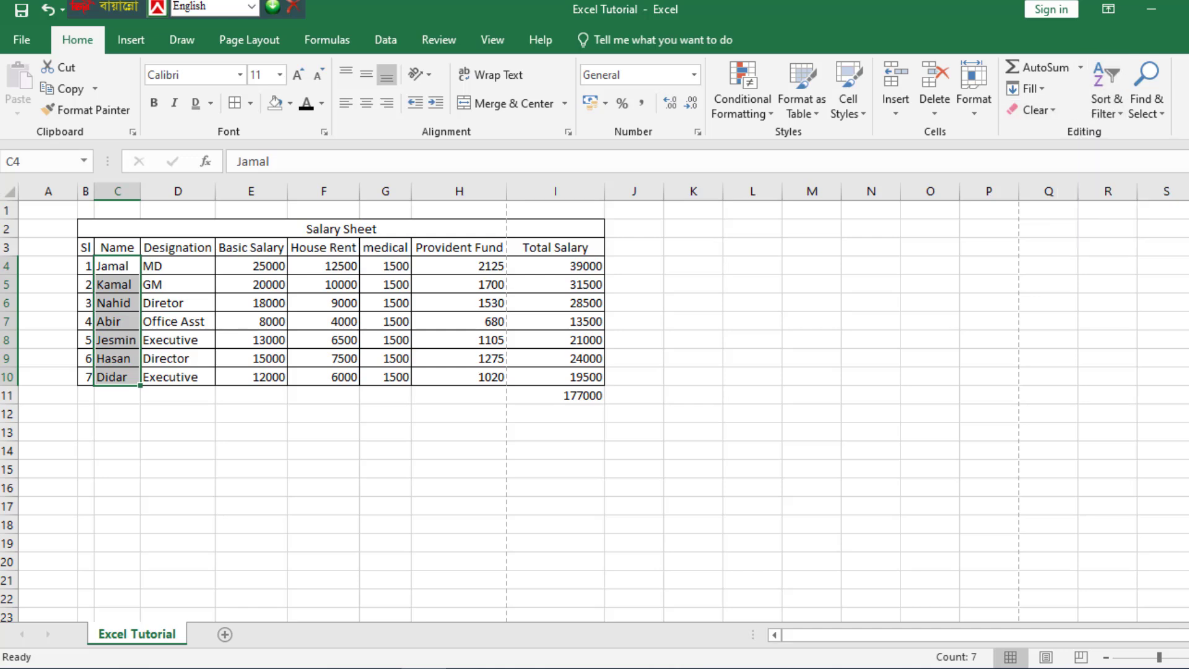
left_click(1123, 110)
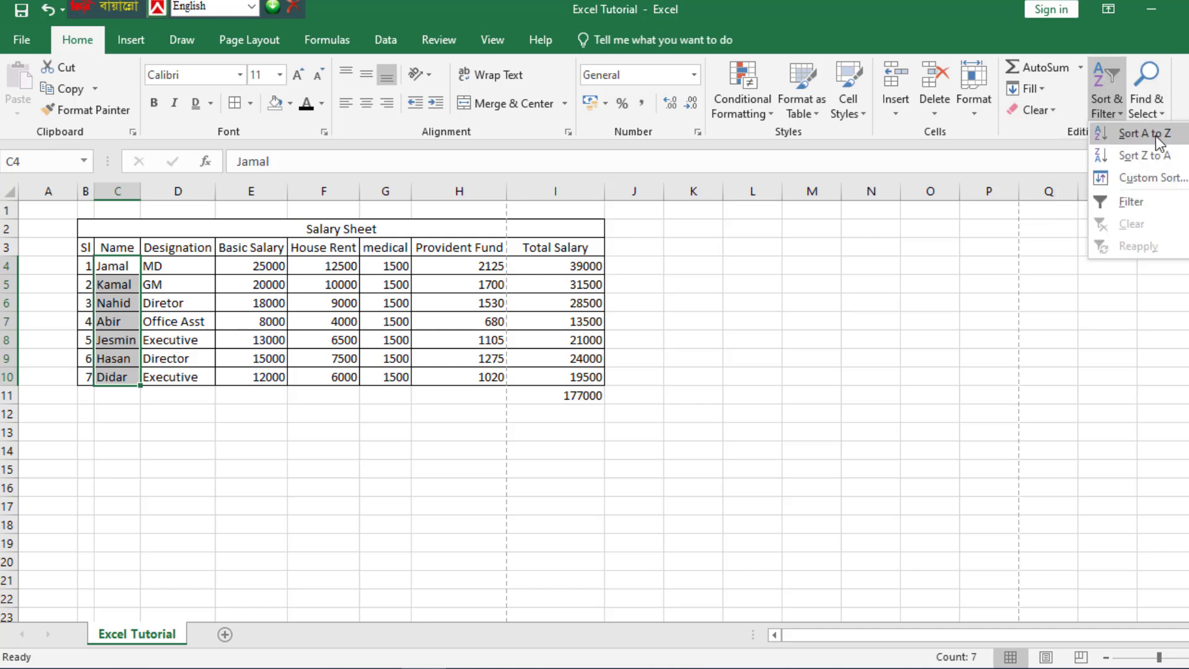
left_click(1156, 136)
left_click(697, 386)
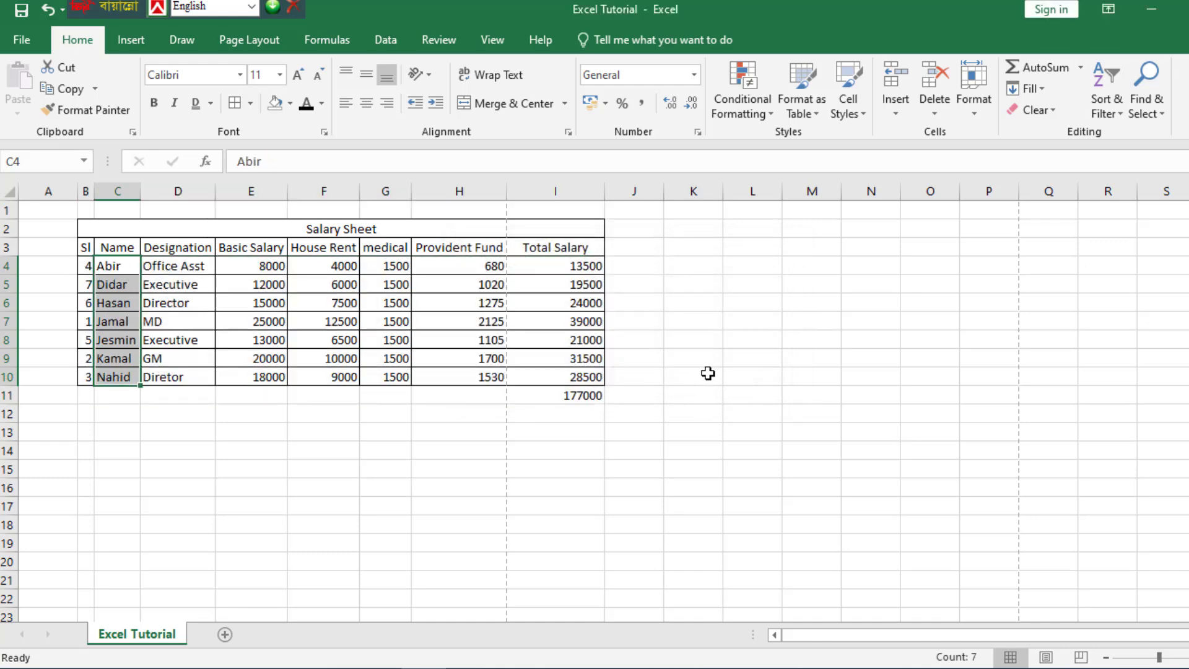
Step: Sort the same employee names in C4:C10 from Z to A with the selection expanded to the full rows
left_click(1124, 112)
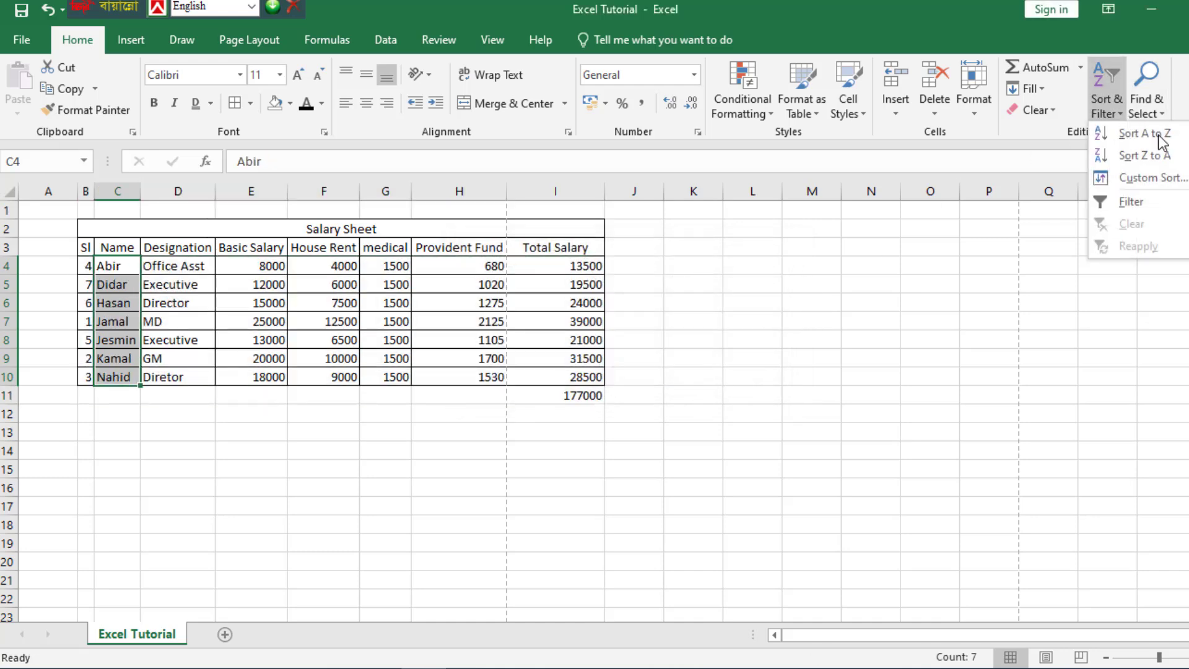
left_click(1158, 156)
left_click(699, 383)
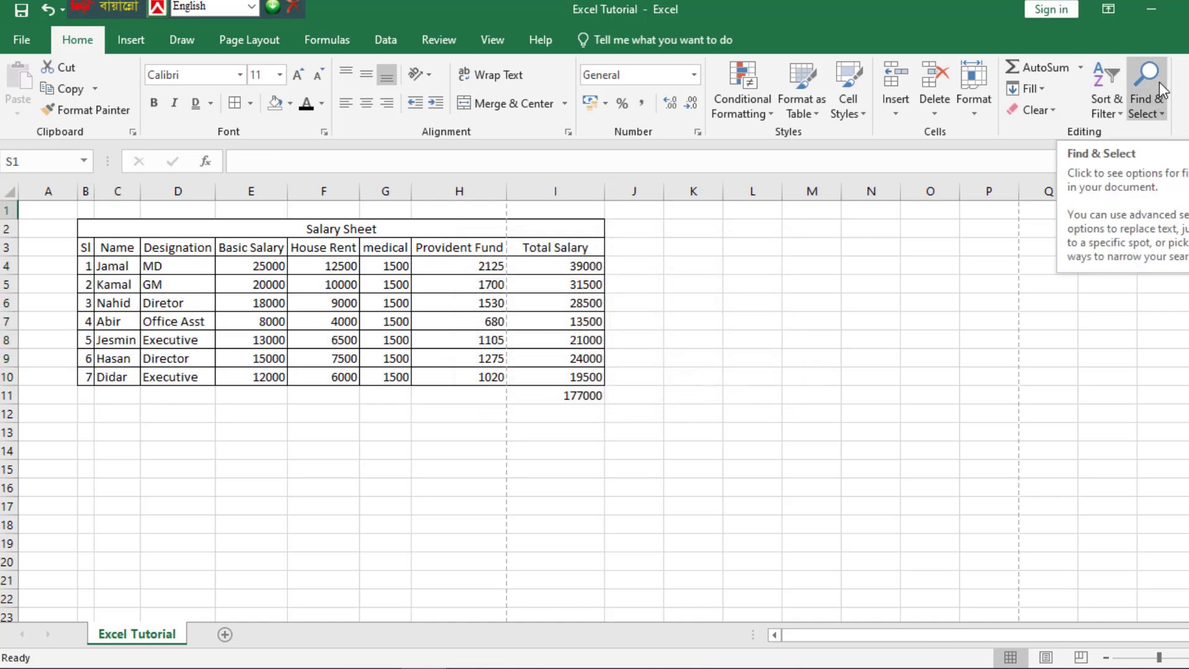
Step: Find the Office Asst's name in the Name column and replace it with a different first name through Find and Replace
left_click(1162, 115)
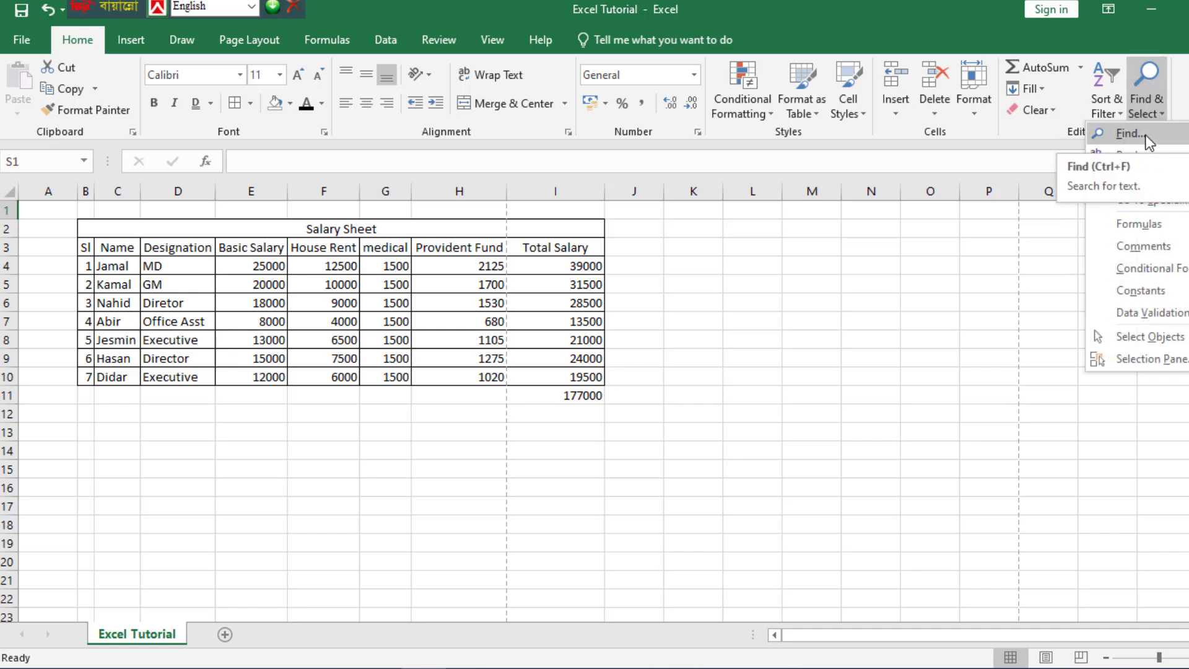
left_click(1130, 134)
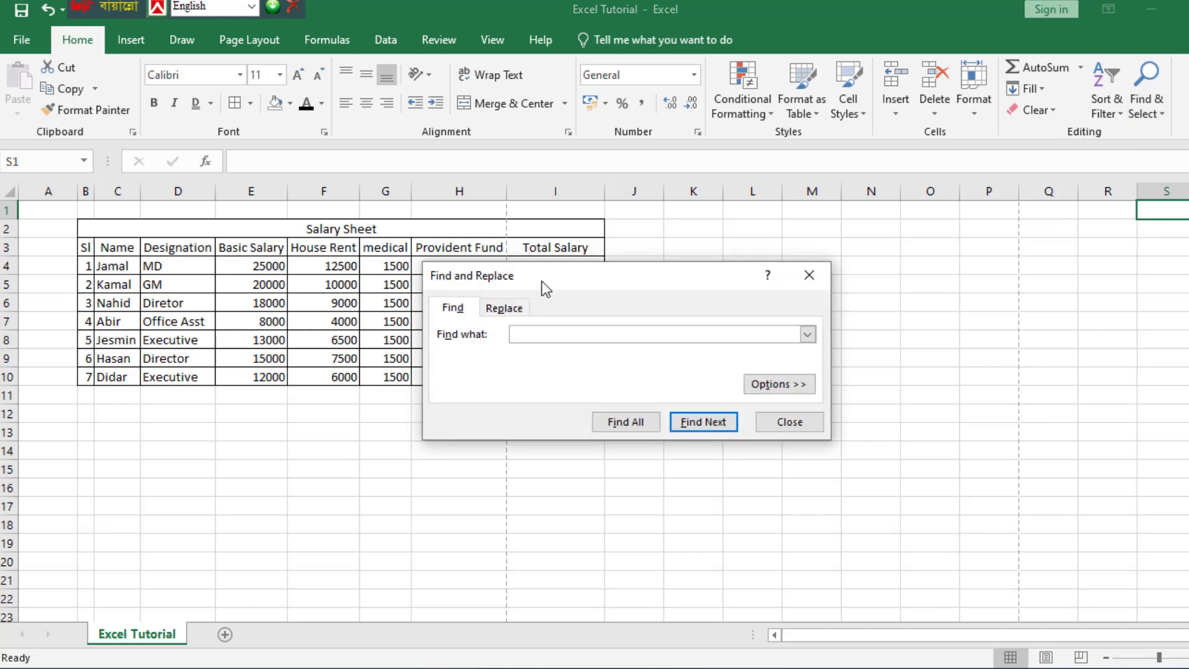
left_click_drag(645, 266, 865, 233)
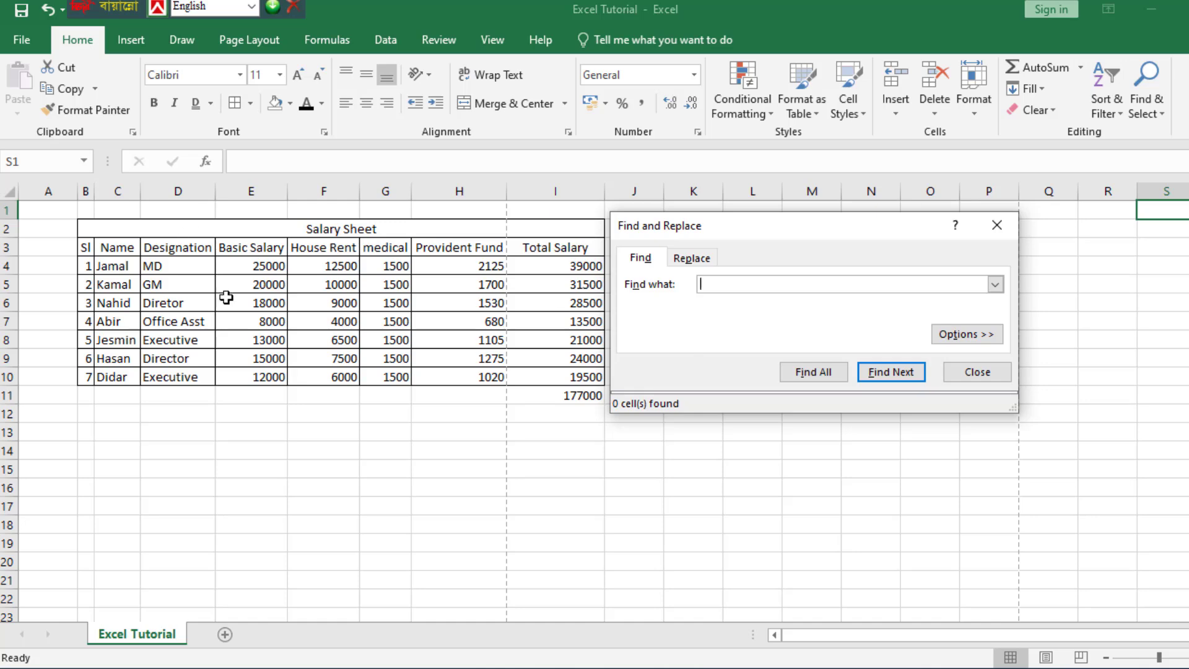
scroll(252, 329, "down", 1)
scroll(254, 337, "down", 3)
scroll(254, 340, "up", 4)
left_click(884, 373)
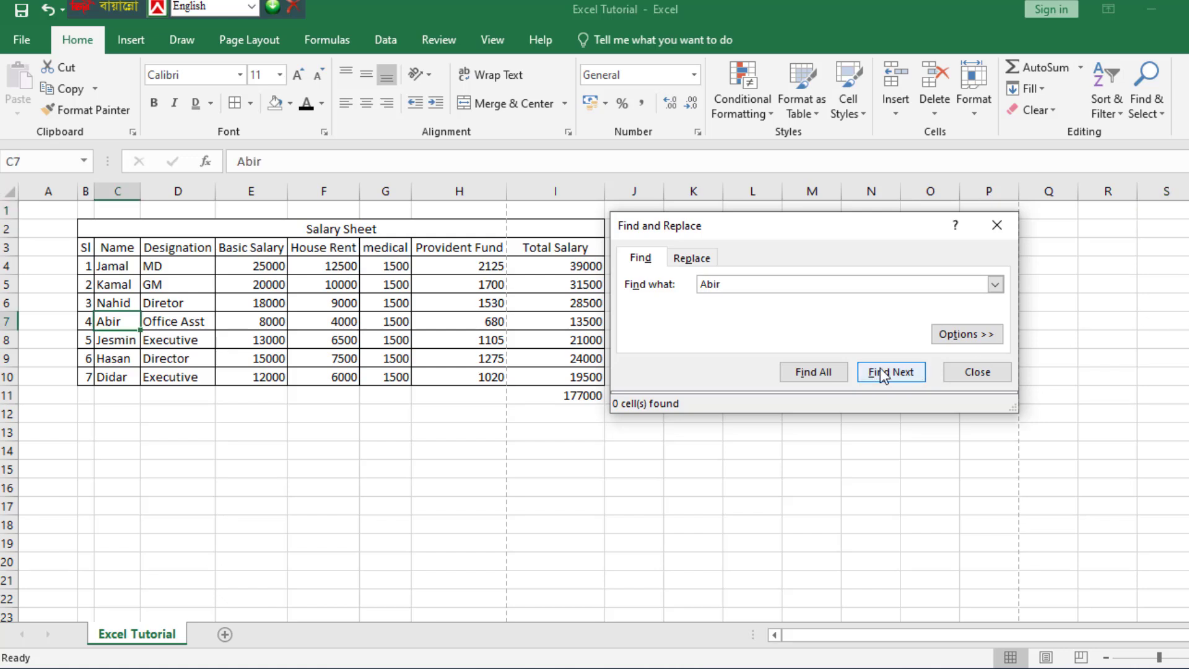
left_click(700, 262)
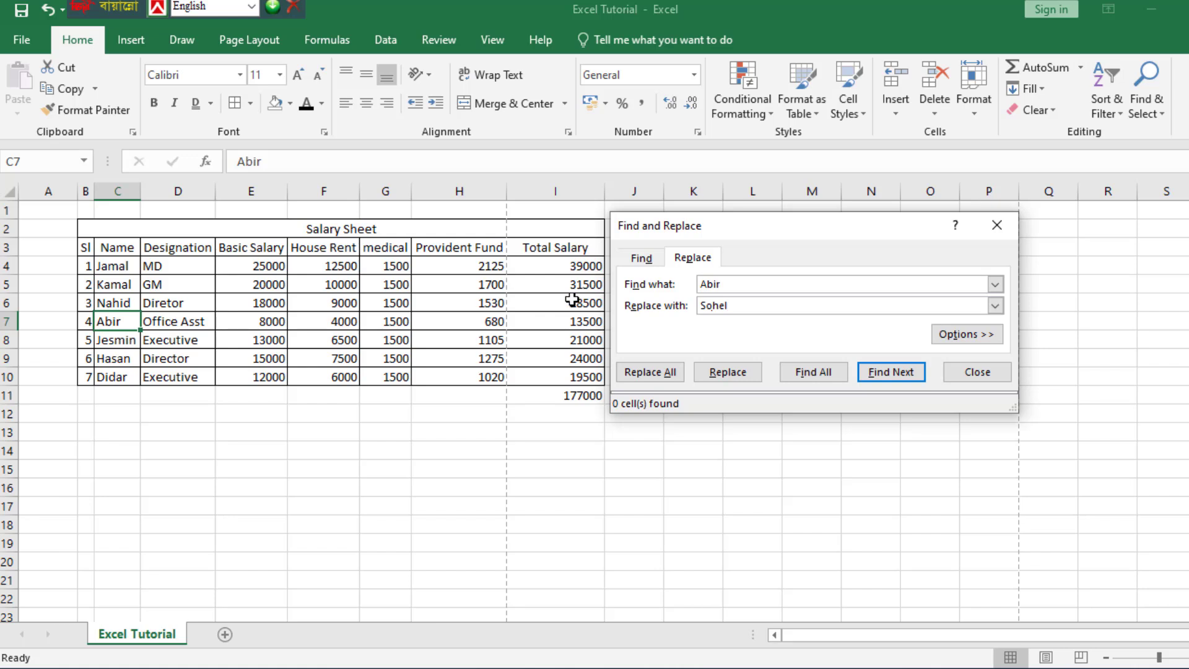
left_click(721, 384)
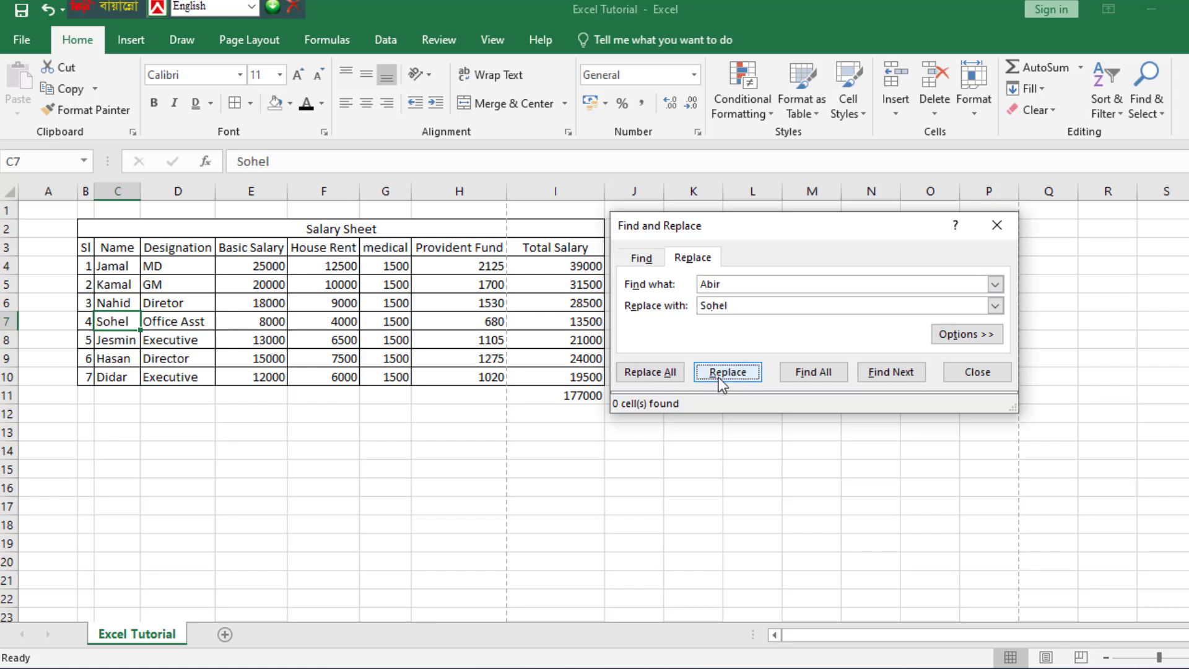